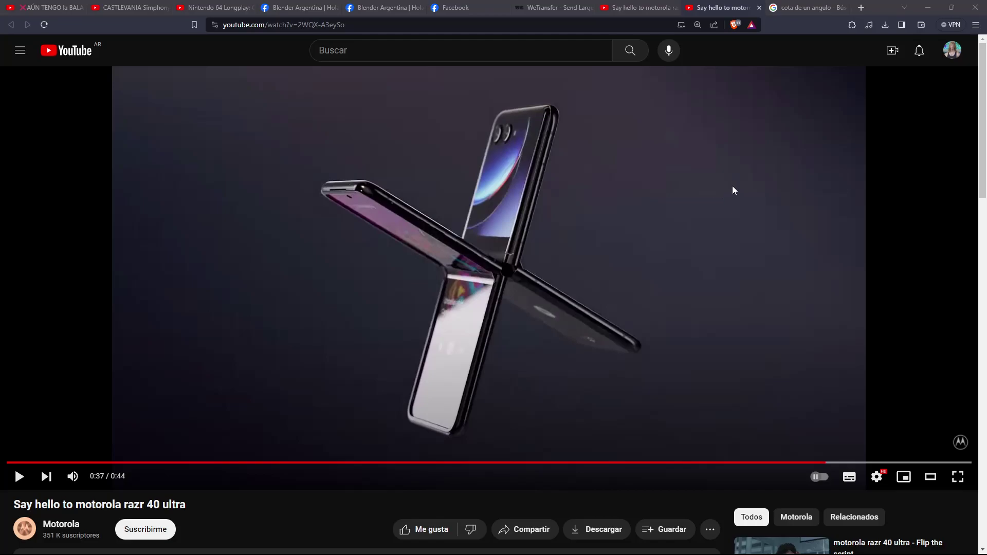
Step: Scrub the razr clip back to 0:36 and pause it on the INFINITELY FLEXIBLE frame
{"action": "left_click", "coordinate": [811, 461]}
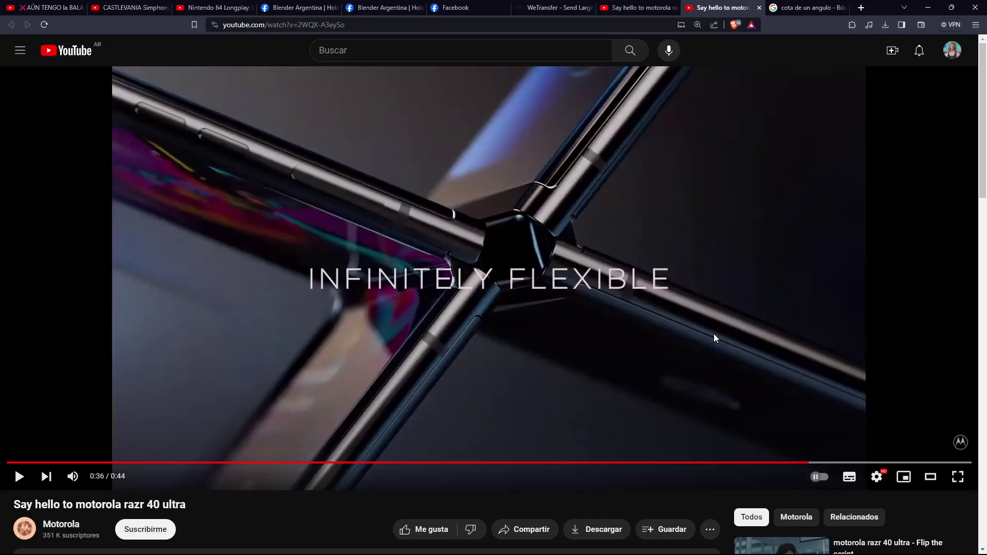
{"action": "left_click", "coordinate": [796, 462]}
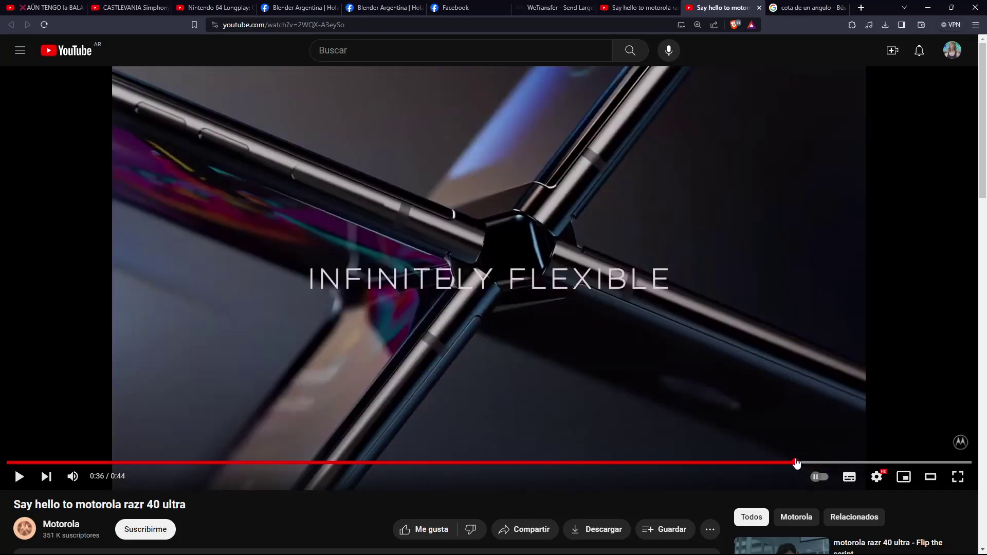
{"action": "left_click", "coordinate": [640, 351]}
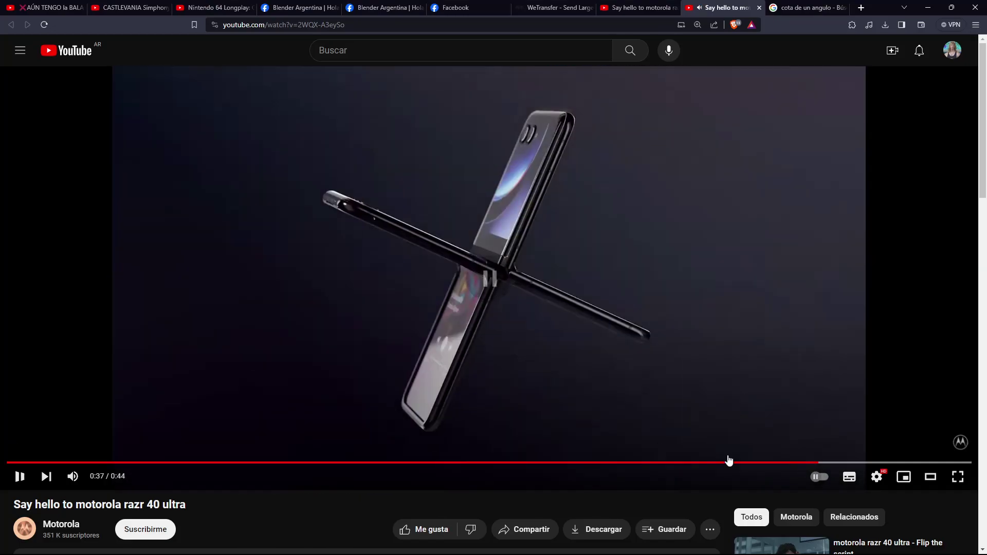
{"action": "left_click_drag", "start_coordinate": [729, 463], "coordinate": [798, 463]}
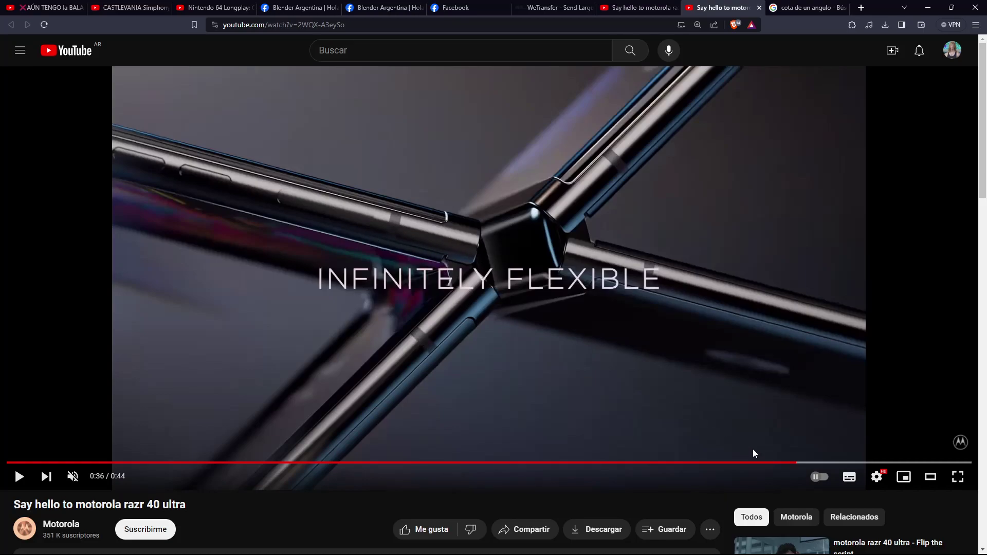
{"action": "left_click", "coordinate": [646, 306]}
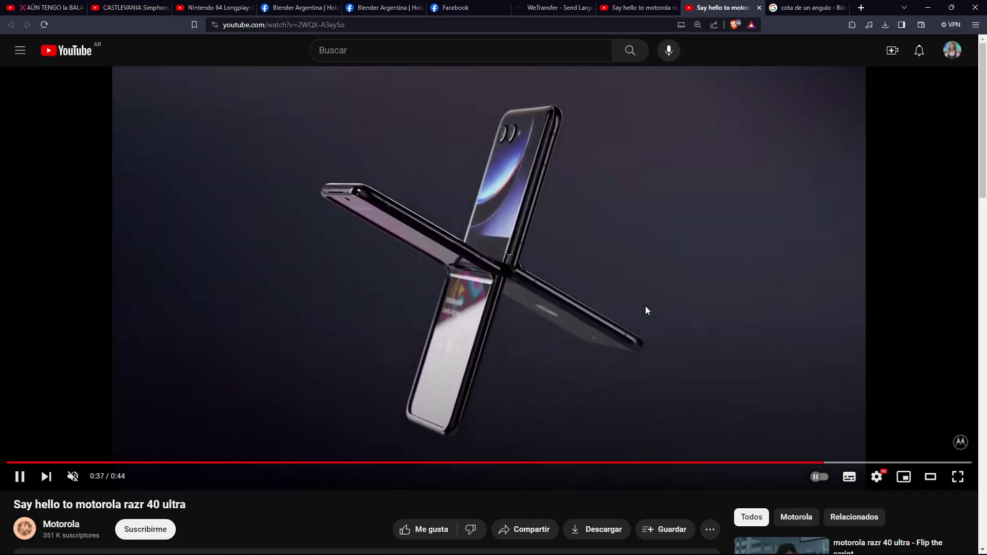
{"action": "left_click", "coordinate": [647, 310]}
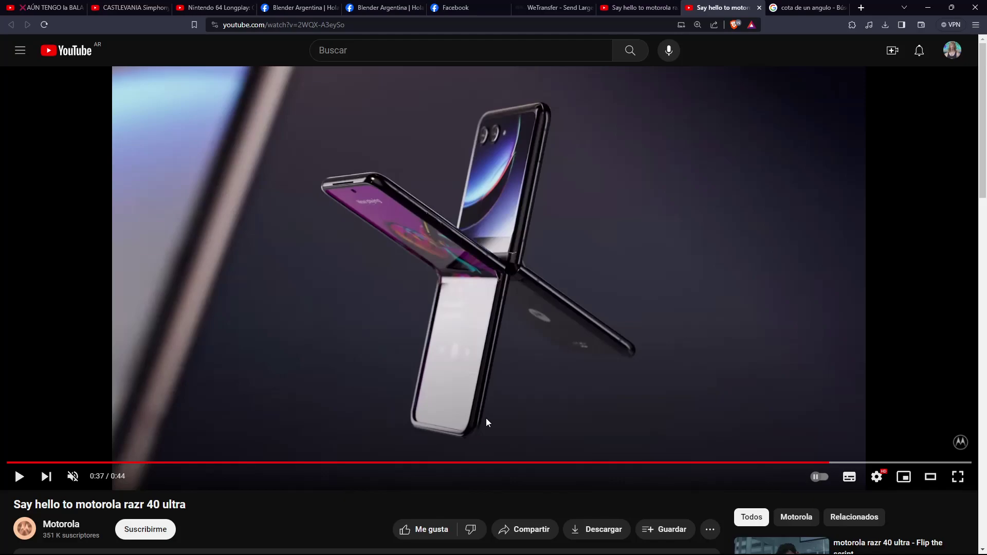
{"action": "left_click", "coordinate": [778, 463]}
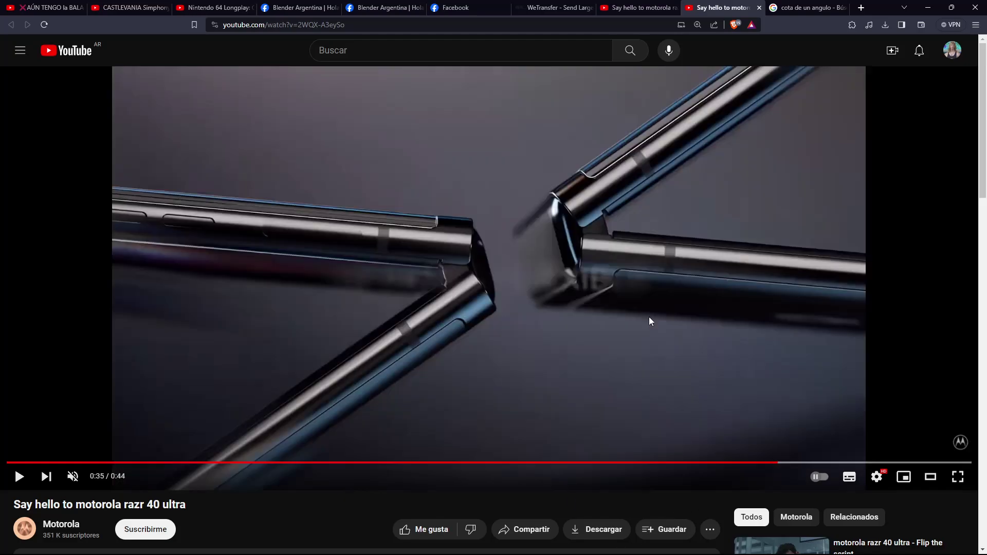
{"action": "left_click", "coordinate": [649, 317]}
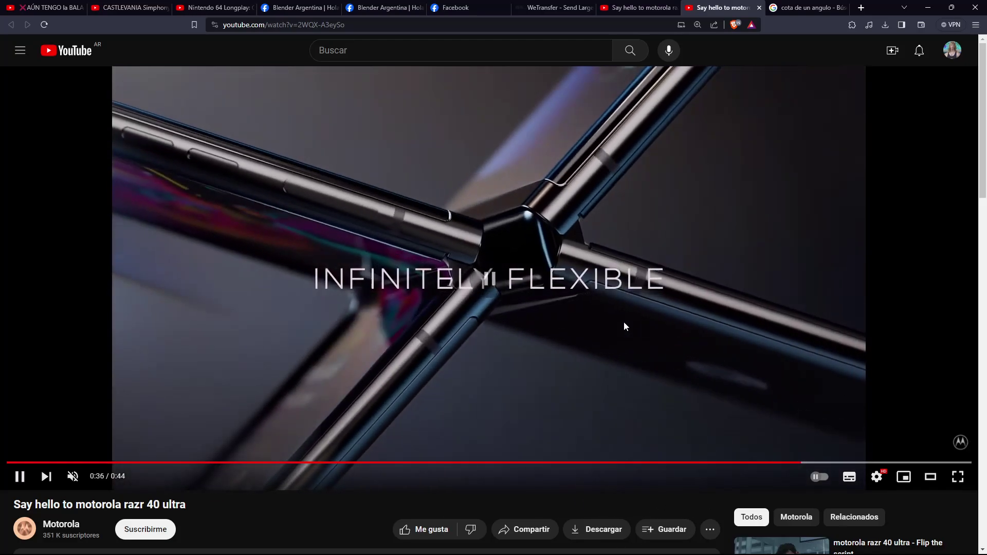
{"action": "left_click", "coordinate": [624, 322]}
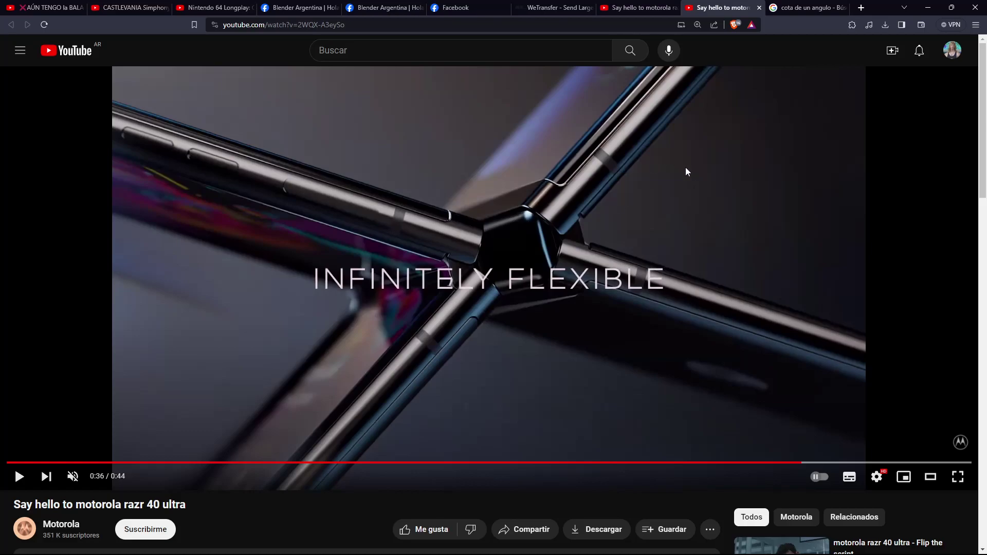
{"action": "left_click", "coordinate": [804, 8]}
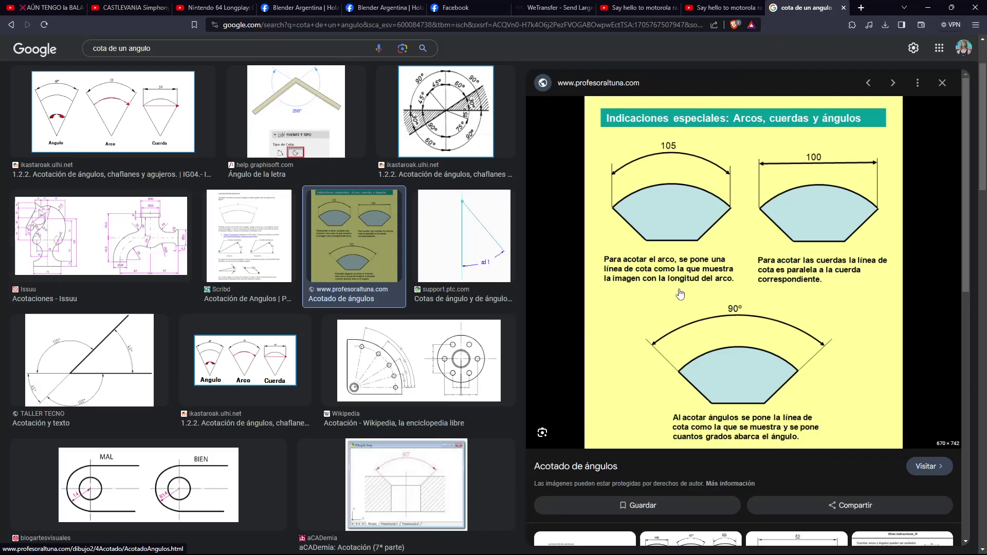
{"action": "left_click", "coordinate": [720, 7]}
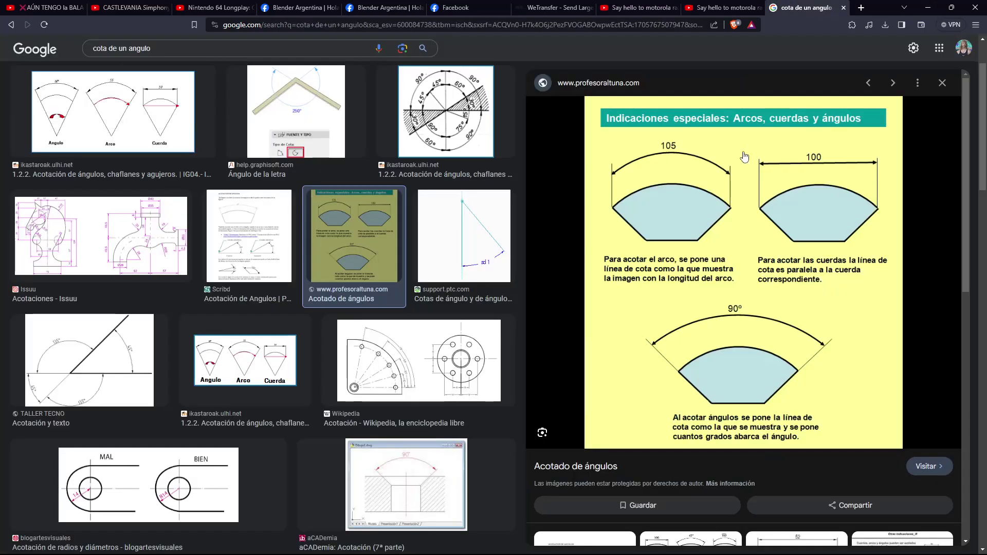
{"action": "left_click", "coordinate": [806, 7]}
{"action": "left_click", "coordinate": [697, 6]}
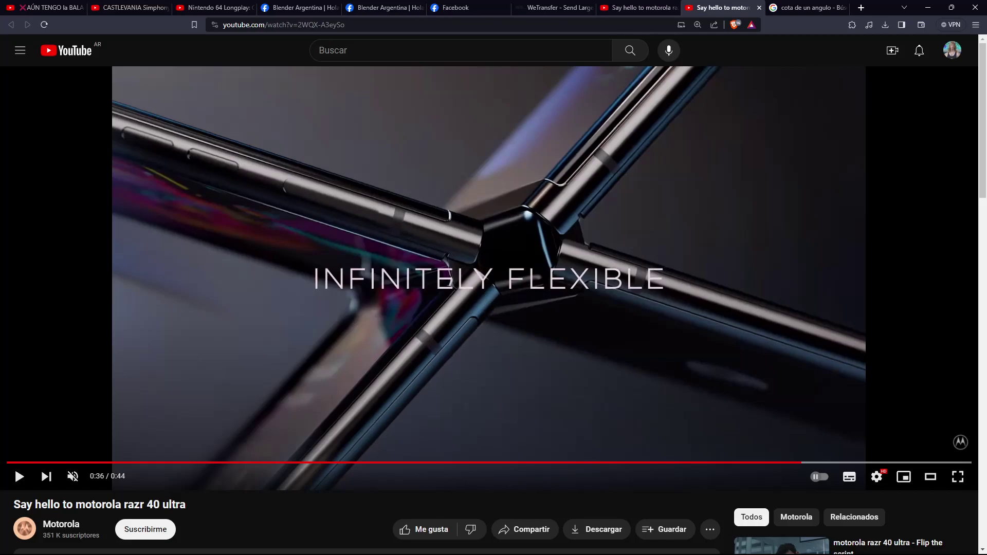
Step: Delete the camera and light from the scene
{"action": "left_click", "coordinate": [610, 551]}
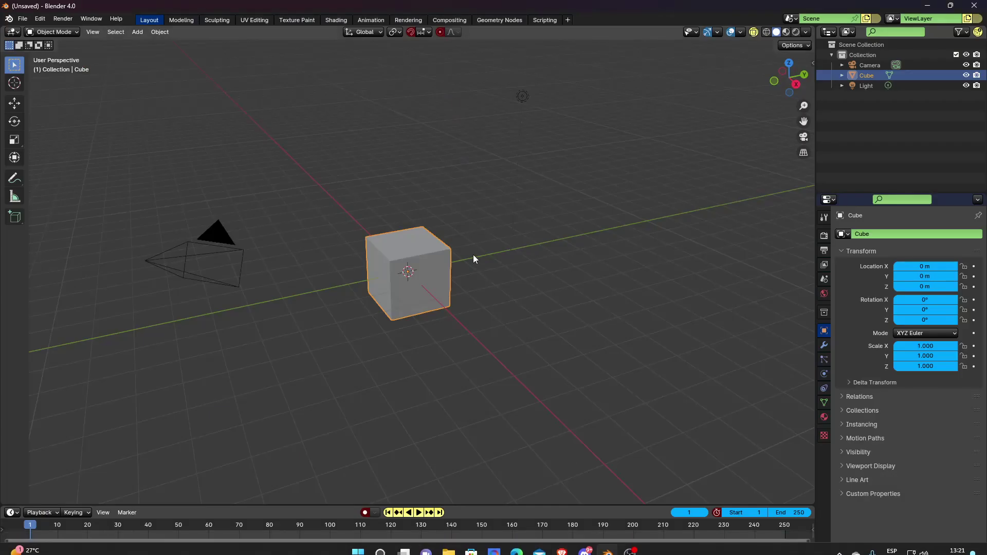
{"action": "key", "text": "KP_1"}
{"action": "key", "text": "KP_3"}
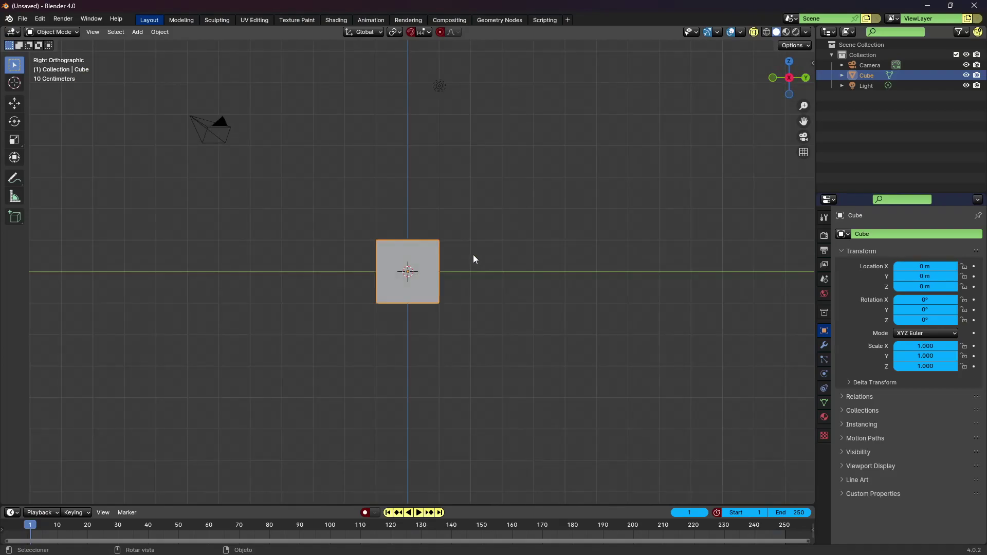
{"action": "left_click_drag", "start_coordinate": [547, 171], "coordinate": [159, 54]}
{"action": "key", "text": "Delete"}
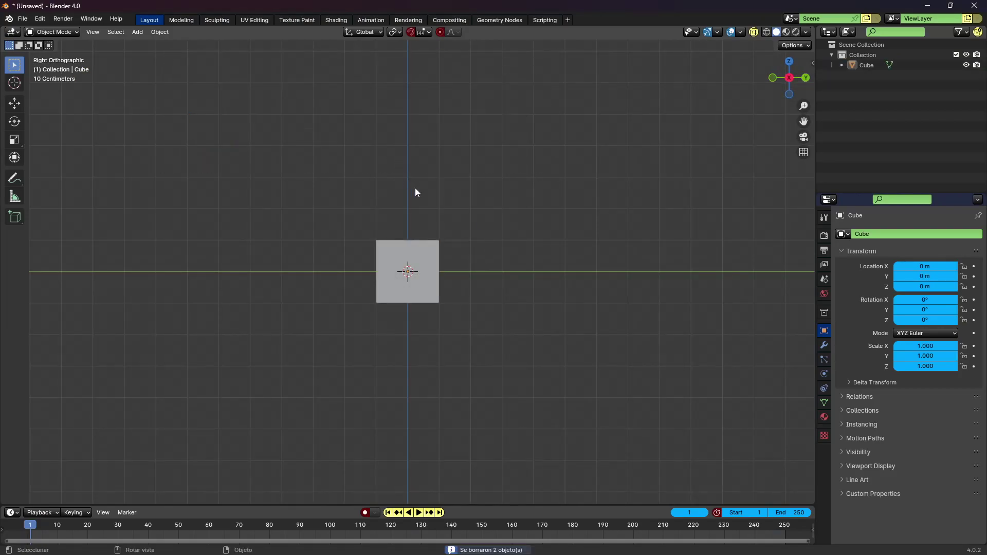
Step: Flatten the cube to a Z scale of 0.200
{"action": "key", "text": "KP_1"}
{"action": "left_click", "coordinate": [422, 251]}
{"action": "key", "text": "s"}
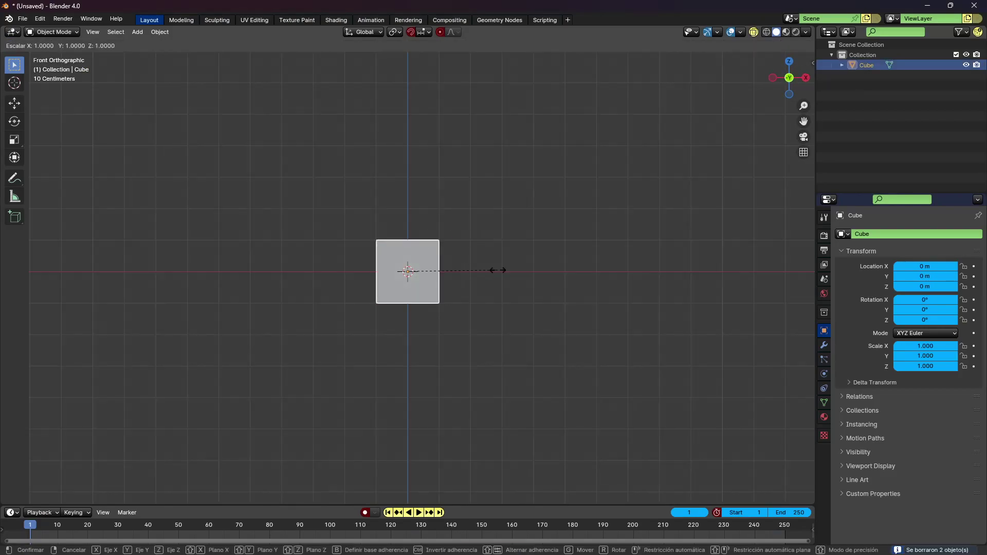
{"action": "key", "text": "Escape"}
{"action": "key", "text": "s"}
{"action": "key", "text": "Escape"}
{"action": "key", "text": "s"}
{"action": "key", "text": "z"}
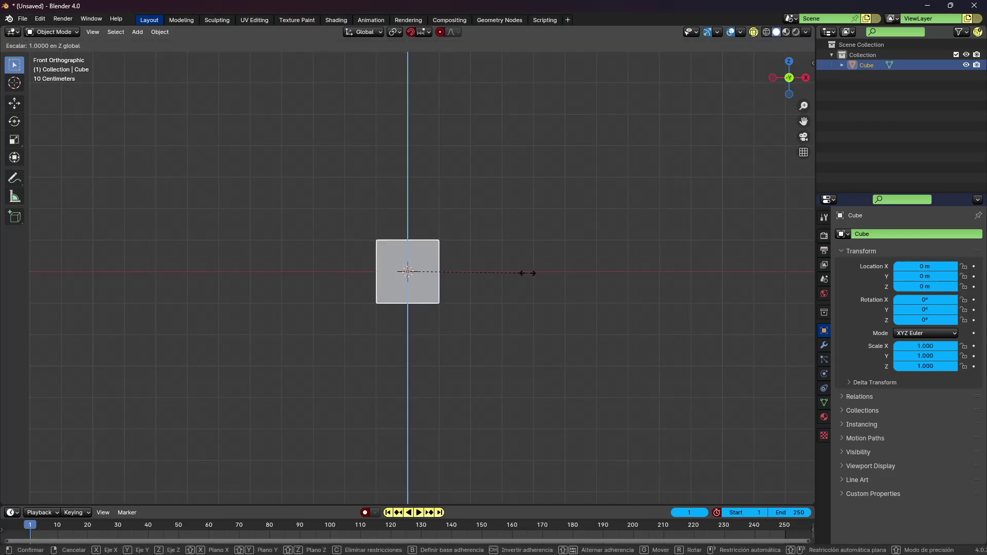
{"action": "left_click", "coordinate": [430, 267]}
{"action": "scroll", "coordinate": [423, 261], "scroll_direction": "up", "scroll_amount": 5}
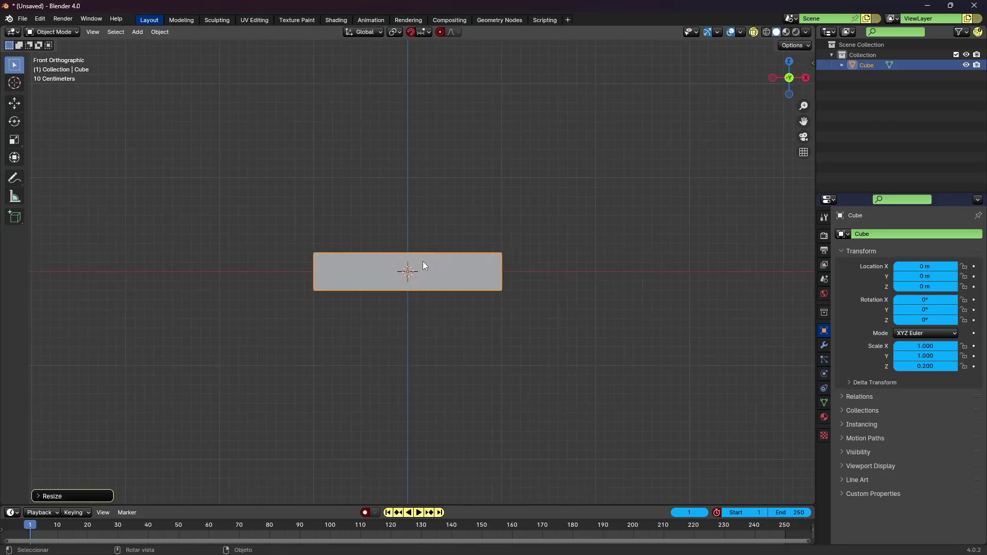
{"action": "scroll", "coordinate": [461, 257], "scroll_direction": "up", "scroll_amount": 2}
Step: Stretch the slab's mesh 2x along X in Edit Mode
{"action": "key", "text": "Tab"}
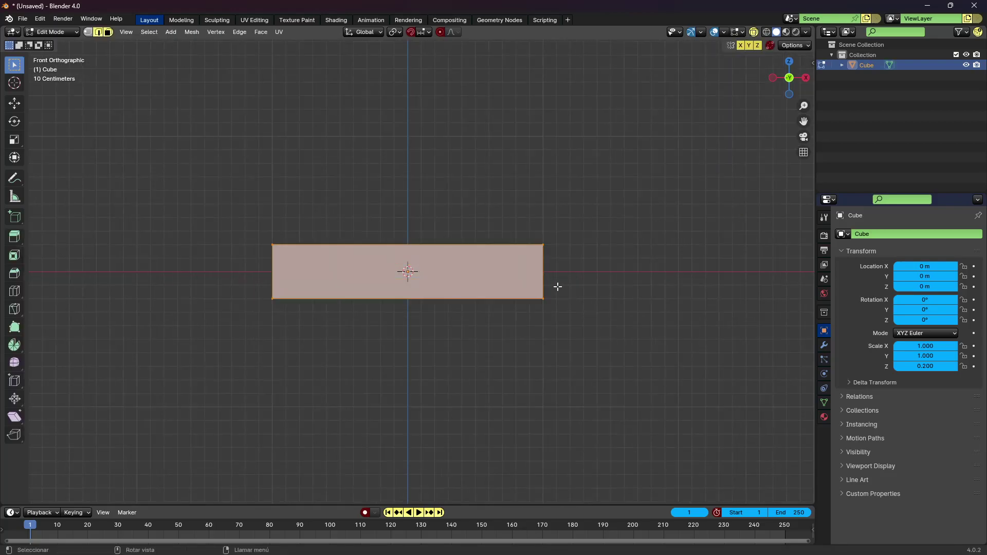
{"action": "key", "text": "s"}
{"action": "key", "text": "x"}
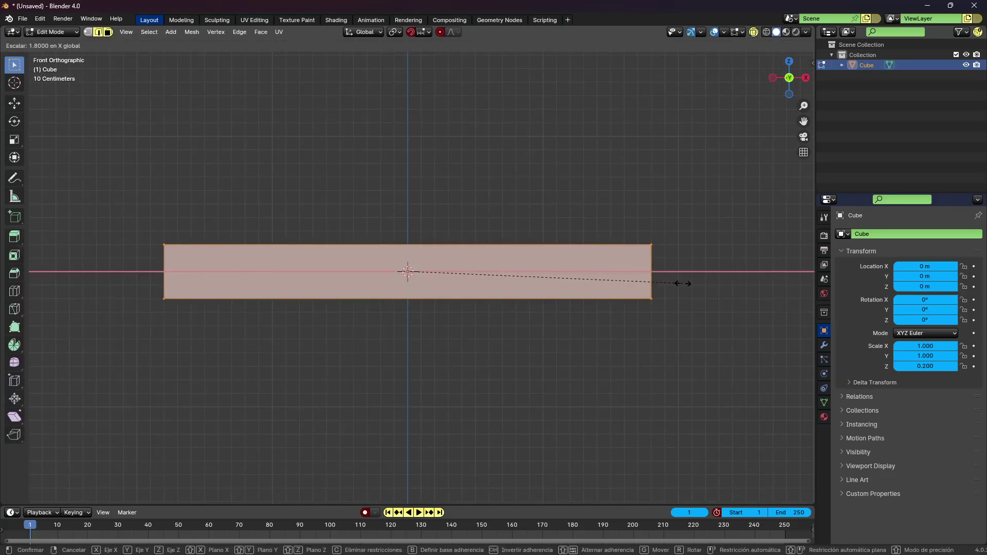
{"action": "left_click", "coordinate": [714, 278]}
{"action": "key", "text": "Tab"}
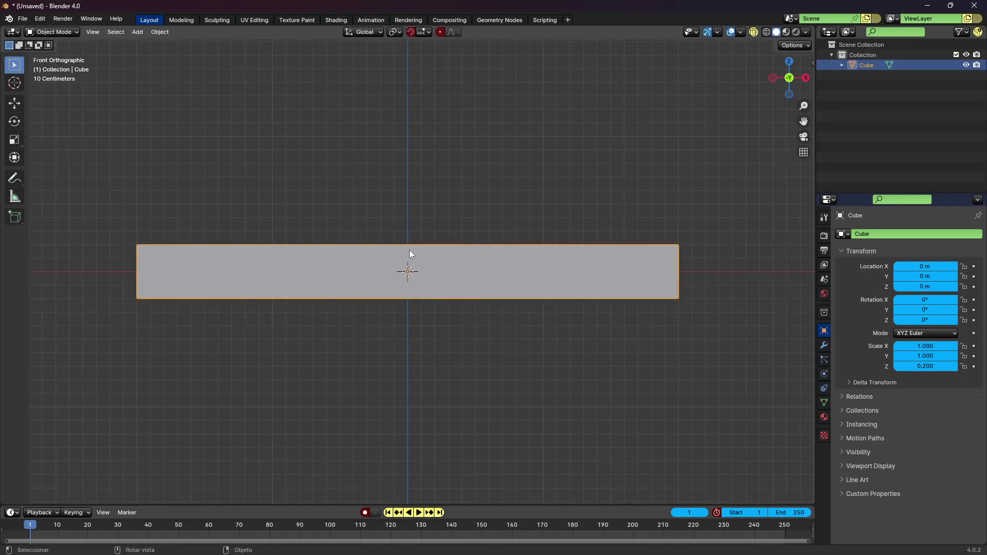
{"action": "key", "text": "Tab"}
{"action": "key", "text": "ctrl+r"}
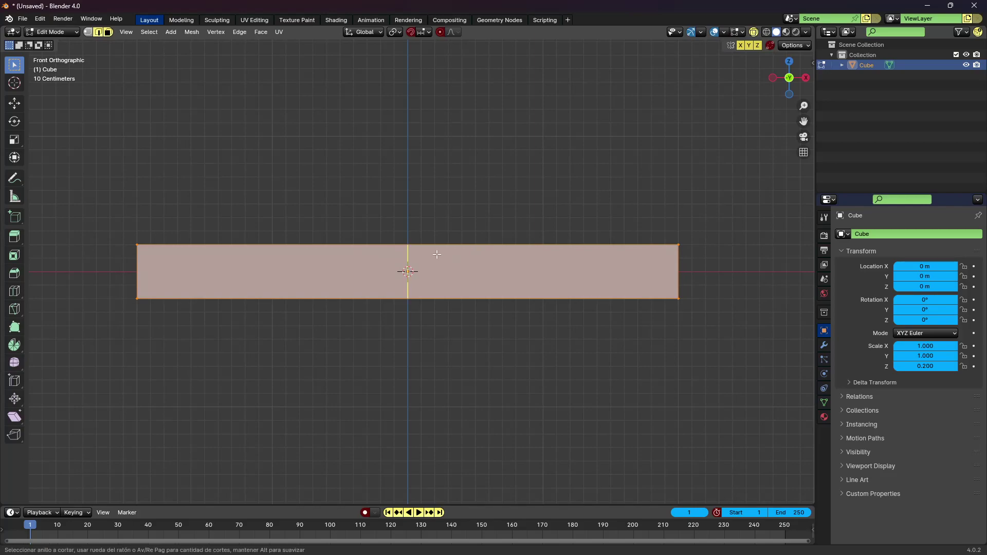
Step: Cut the slab with a centred edge loop and view it as wireframe
{"action": "left_click", "coordinate": [437, 254]}
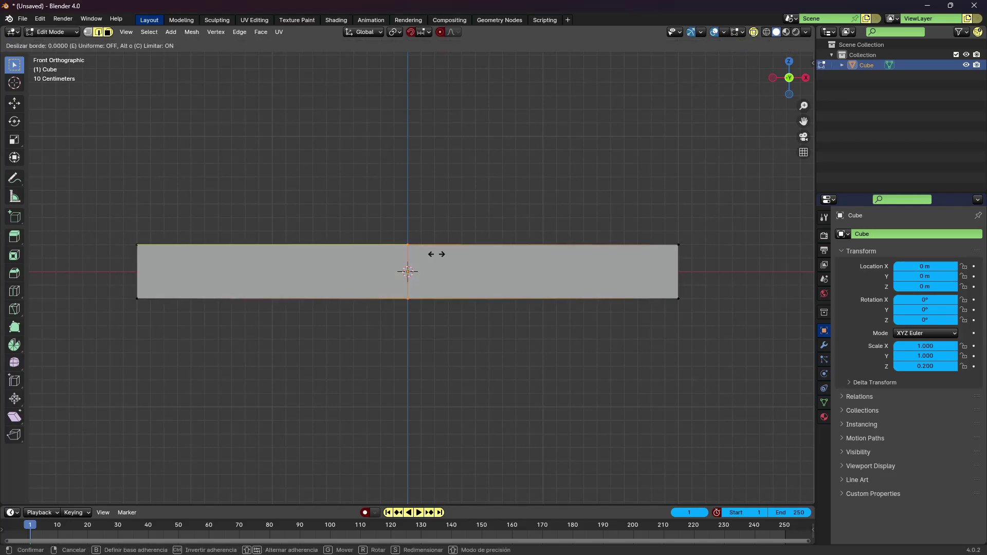
{"action": "left_click", "coordinate": [437, 254]}
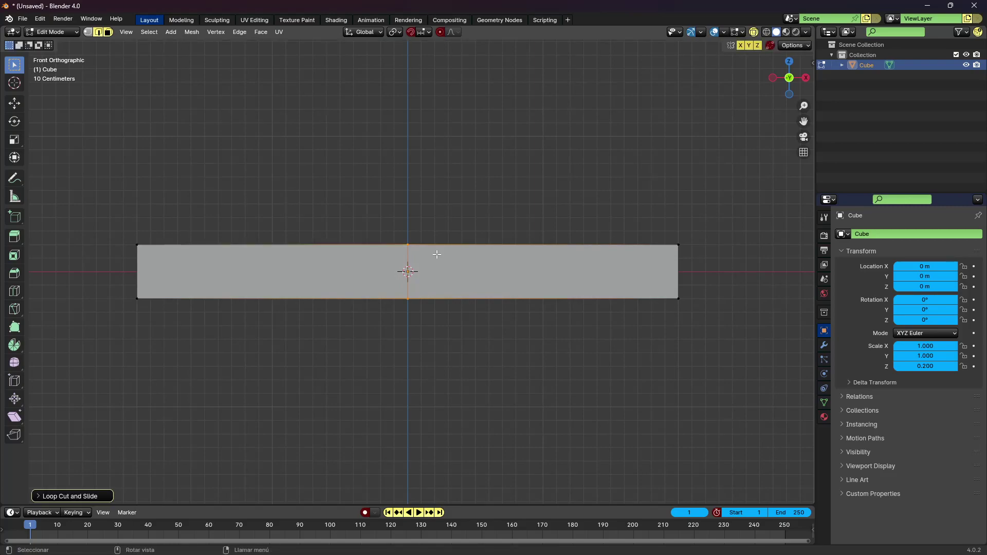
{"action": "key", "text": "shift+z"}
Step: Separate the slab's right half into a new object, Cube.001
{"action": "key", "text": "b"}
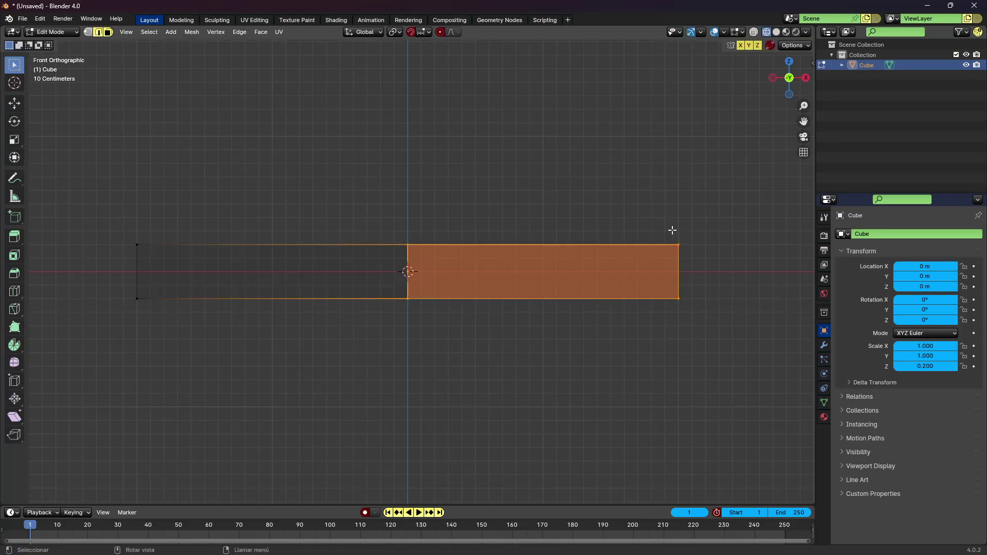
{"action": "left_click_drag", "start_coordinate": [676, 312], "coordinate": [673, 229]}
{"action": "key", "text": "p"}
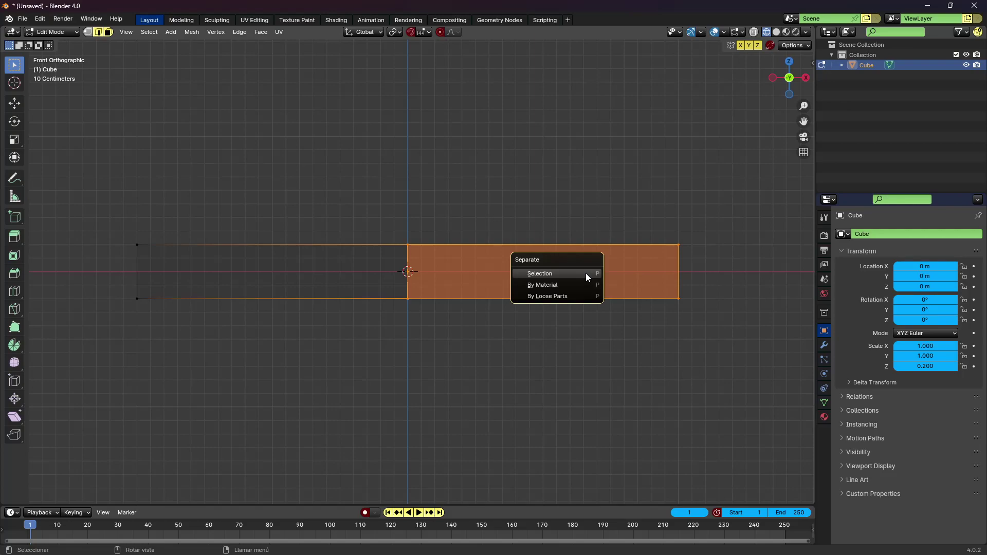
{"action": "left_click", "coordinate": [587, 278]}
{"action": "key", "text": "Tab"}
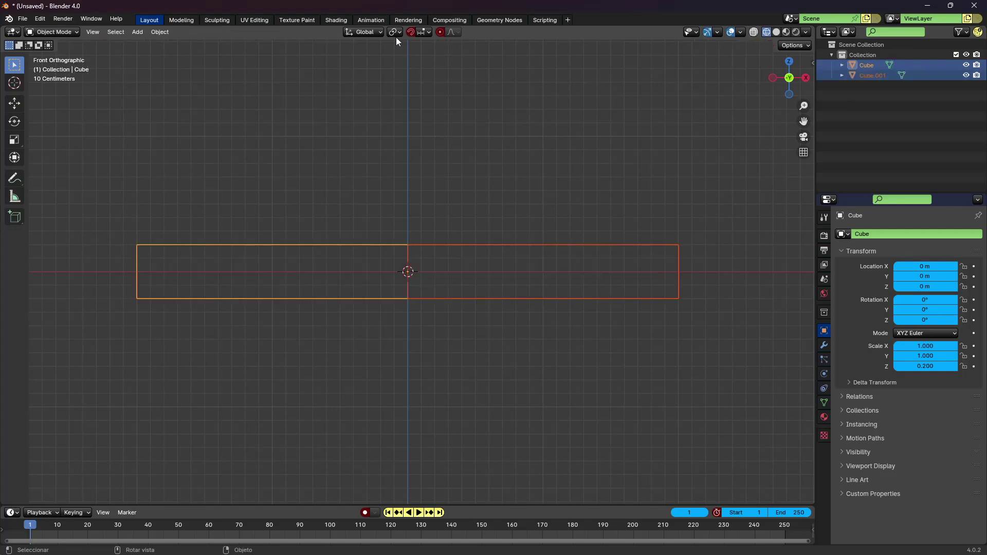
{"action": "left_click", "coordinate": [395, 32]}
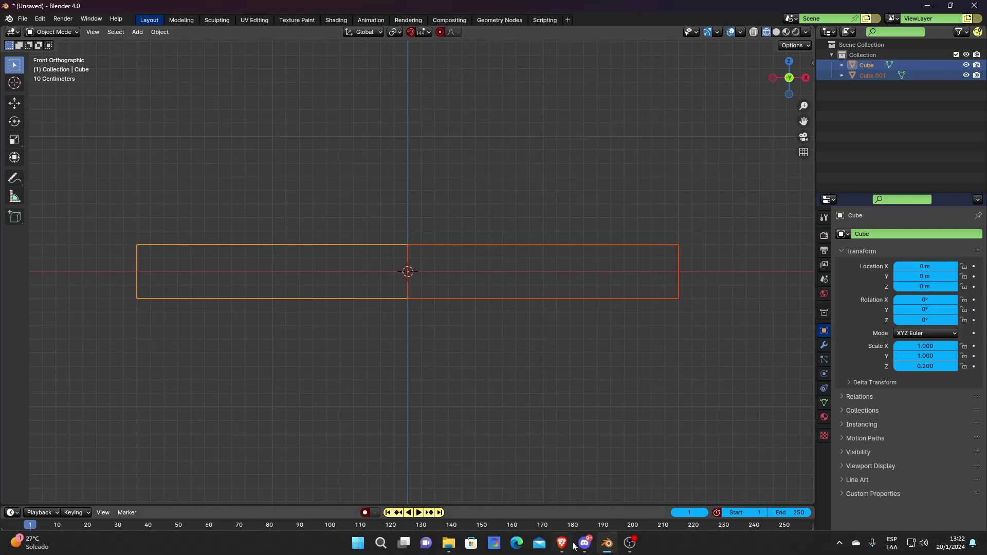
Step: Look over the two razr video tabs, then return to the Blender model
{"action": "mouse_move", "coordinate": [562, 543]}
{"action": "left_click", "coordinate": [561, 491]}
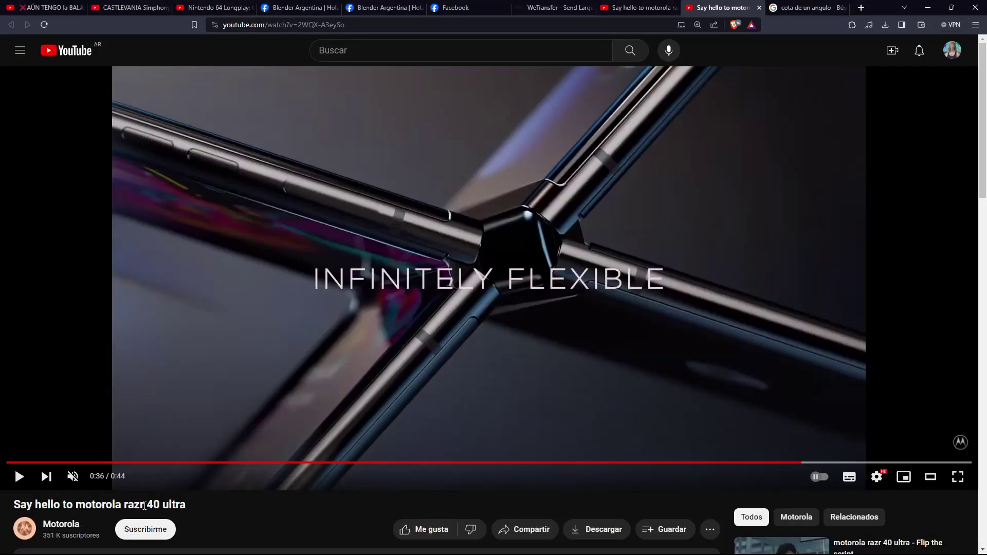
{"action": "left_click_drag", "start_coordinate": [122, 507], "coordinate": [145, 505]}
{"action": "left_click", "coordinate": [637, 7]}
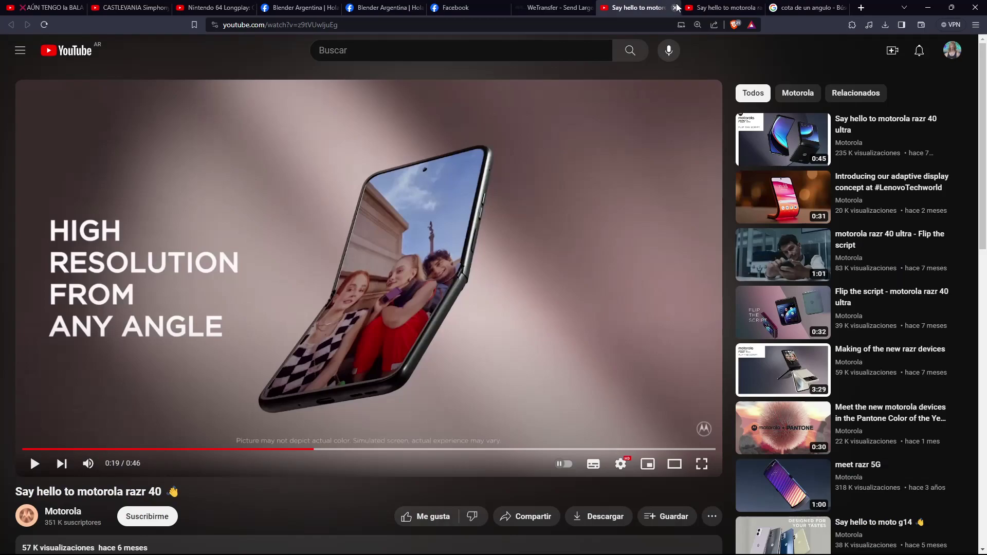
{"action": "left_click", "coordinate": [700, 6]}
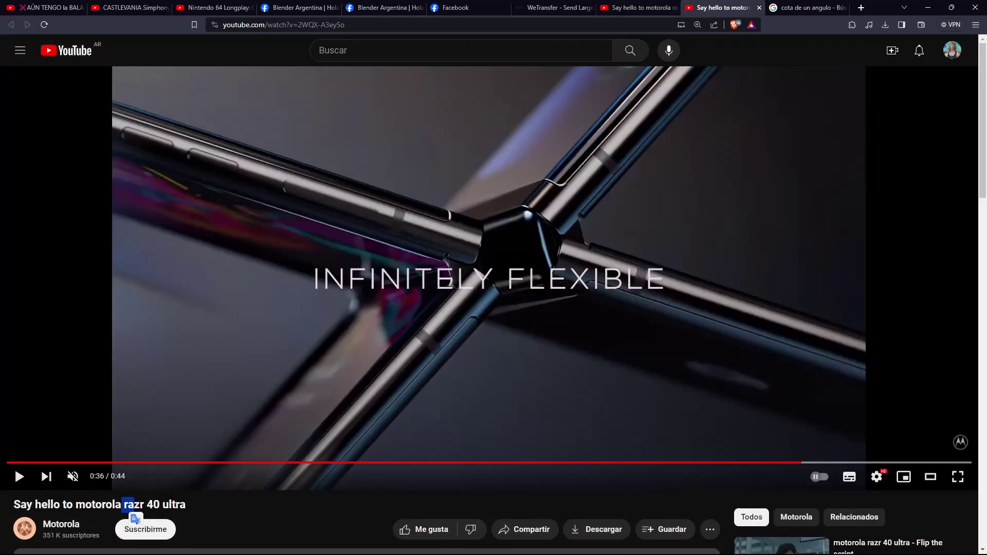
{"action": "left_click", "coordinate": [607, 491]}
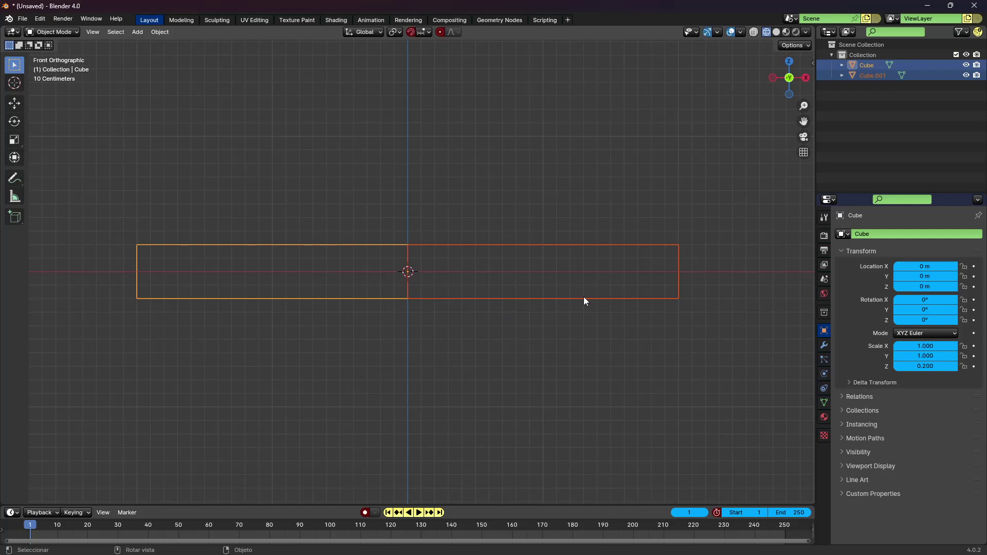
Step: Set the Transform Pivot Point to 3D Cursor and enter Edit Mode on Cube.001
{"action": "left_click", "coordinate": [395, 32]}
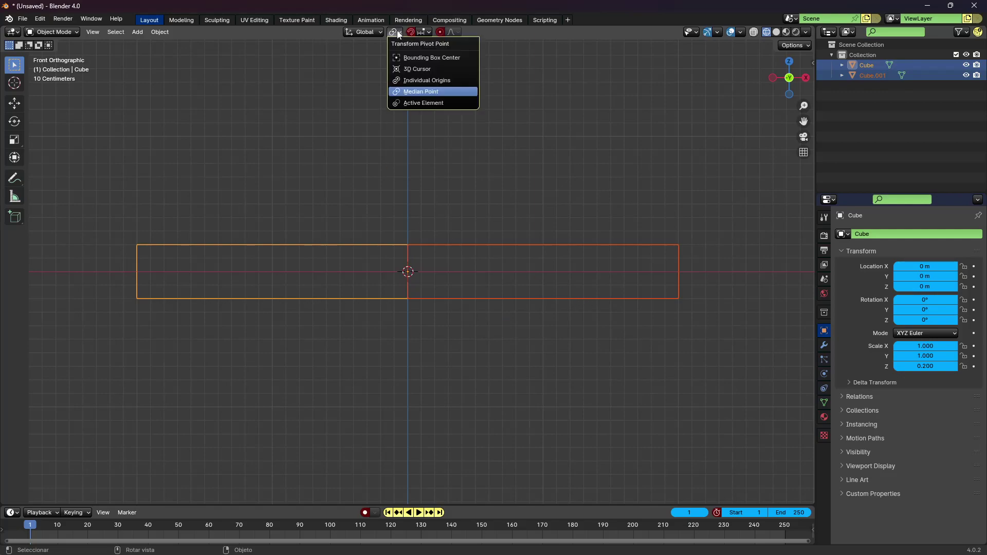
{"action": "left_click", "coordinate": [419, 69]}
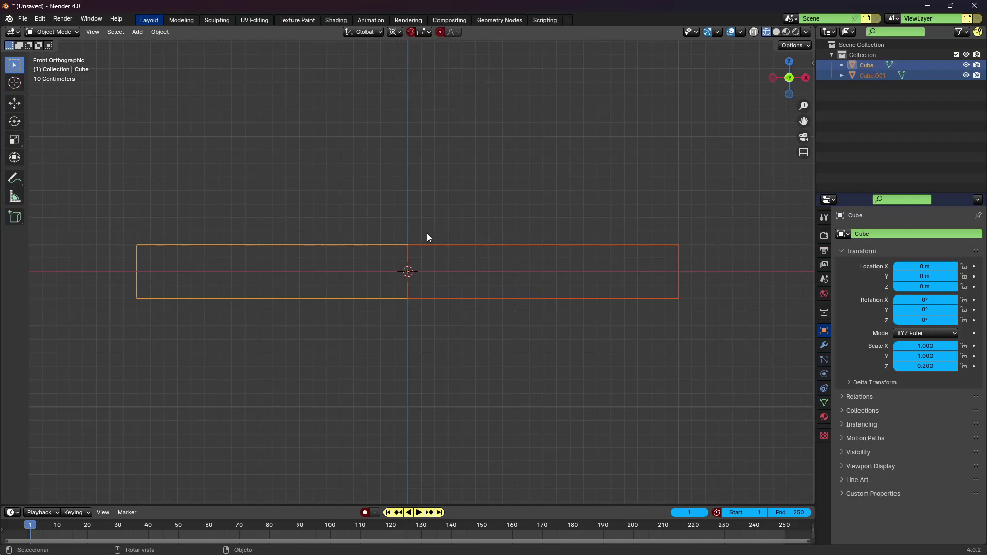
{"action": "left_click", "coordinate": [413, 247]}
{"action": "scroll", "coordinate": [416, 247], "scroll_direction": "up", "scroll_amount": 3}
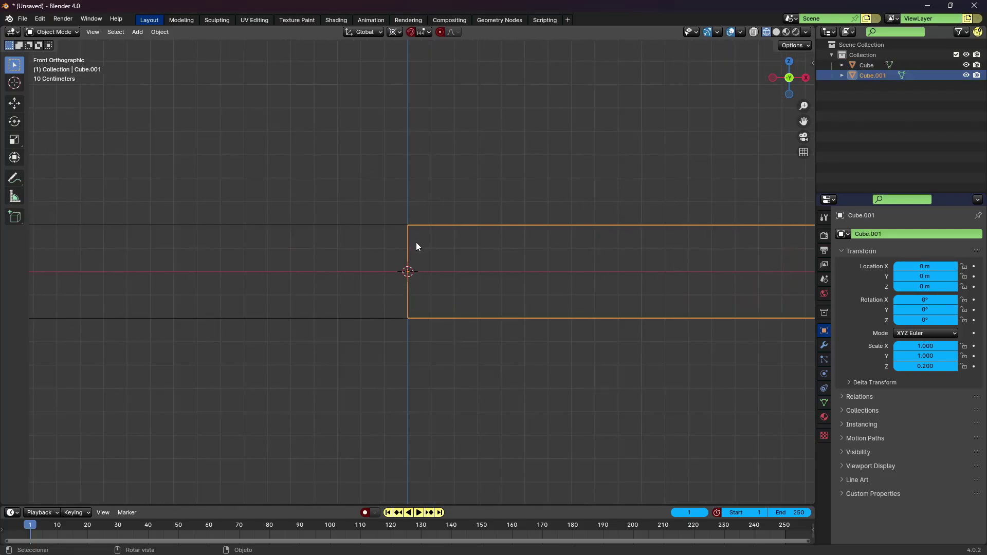
{"action": "key", "text": "Tab"}
Step: Snap the 3D cursor to Cube.001's top hinge vertex and return to Object Mode
{"action": "left_click", "coordinate": [425, 245]}
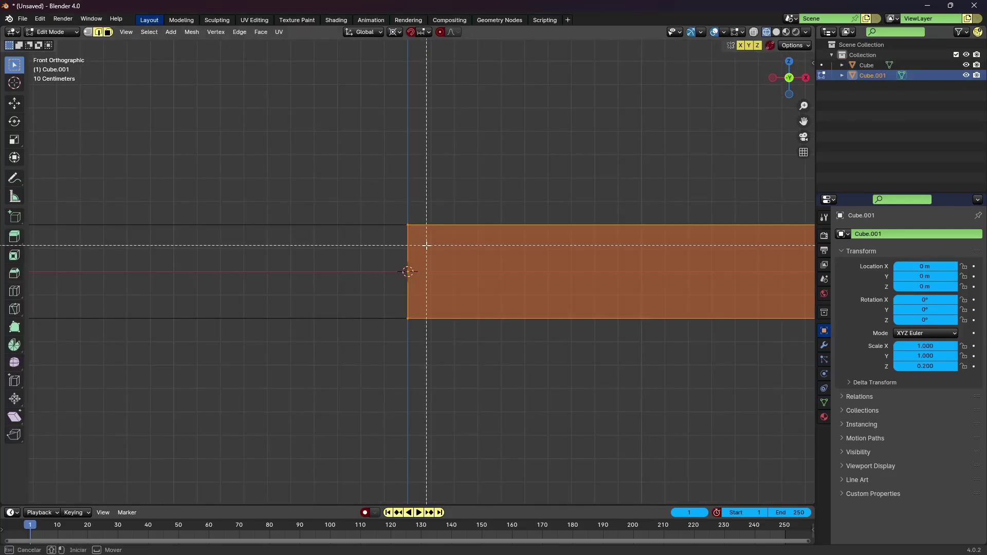
{"action": "left_click_drag", "start_coordinate": [430, 247], "coordinate": [376, 168]}
{"action": "key", "text": "shift+s"}
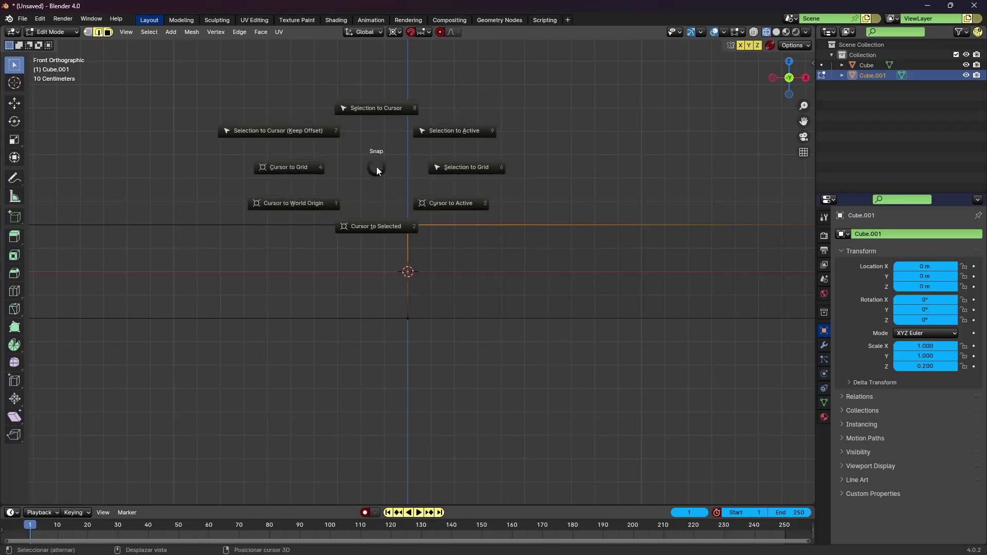
{"action": "left_click", "coordinate": [392, 227]}
{"action": "middle_click_drag", "start_coordinate": [434, 229], "coordinate": [417, 265]}
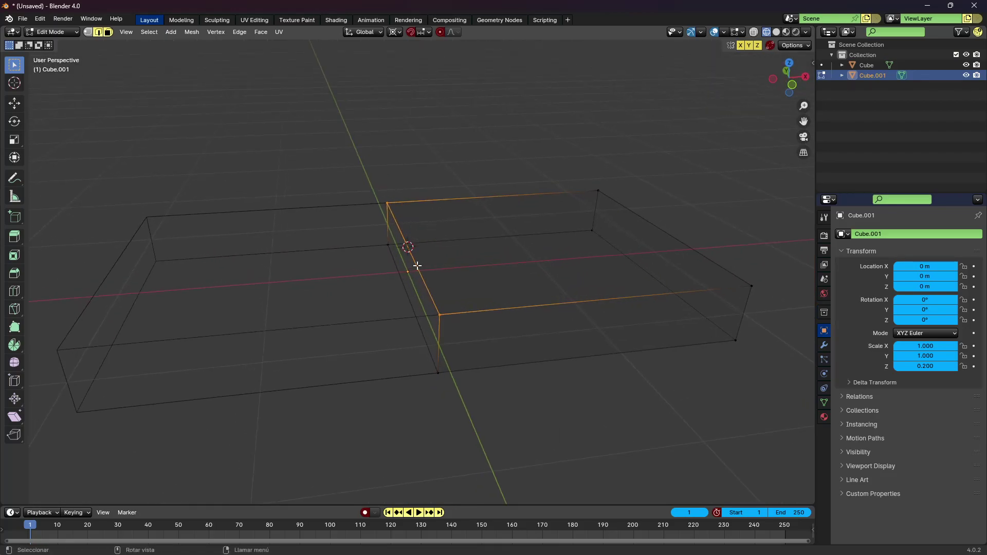
{"action": "key", "text": "KP_3"}
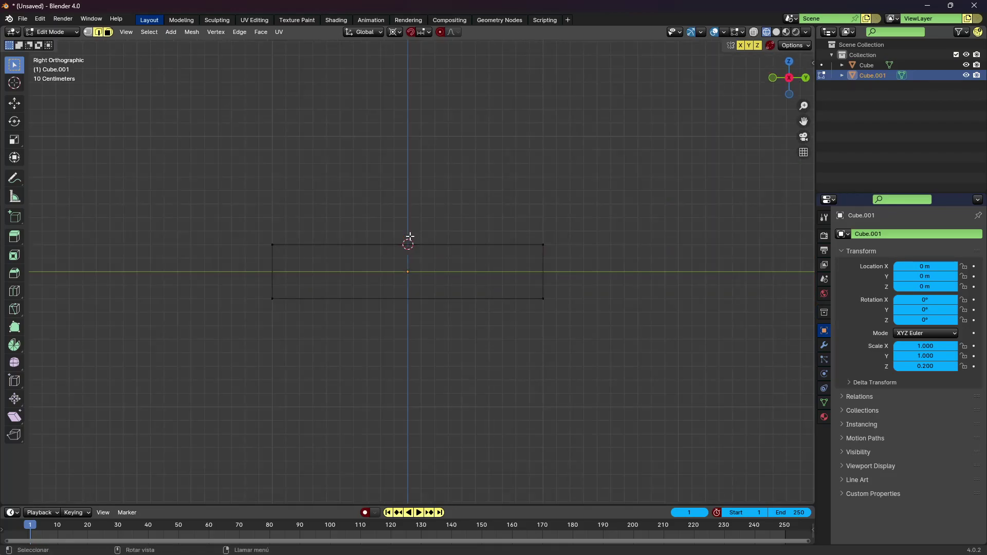
{"action": "key", "text": "KP_1"}
{"action": "key", "text": "shift+z"}
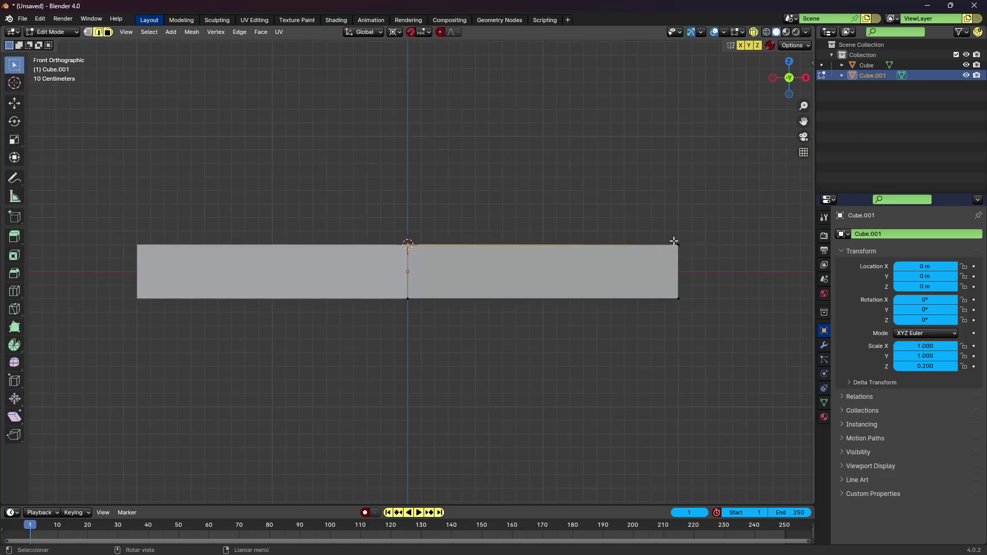
{"action": "key", "text": "Tab"}
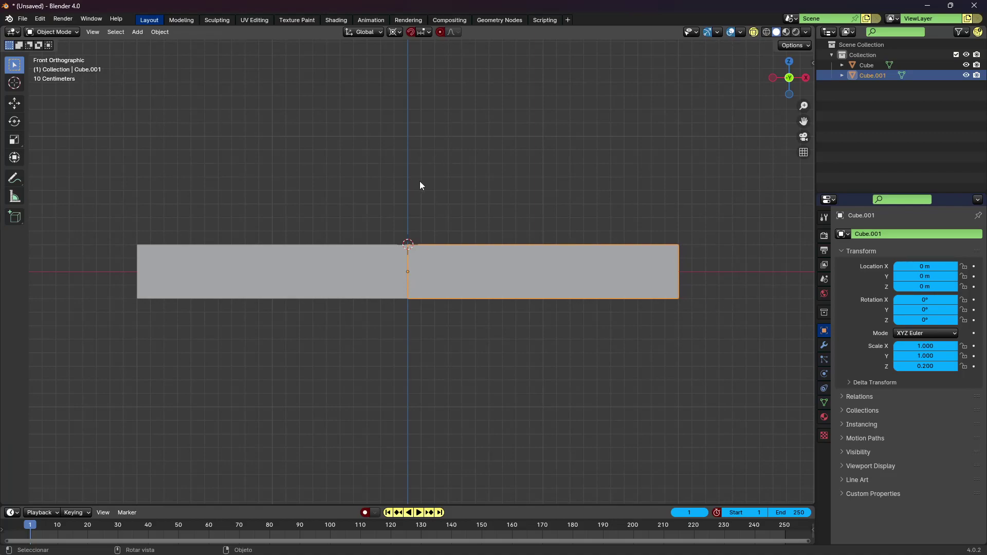
Step: Test-fold Cube.001 around the hinge, cancel, and widen the properties area with larger fields
{"action": "key", "text": "r"}
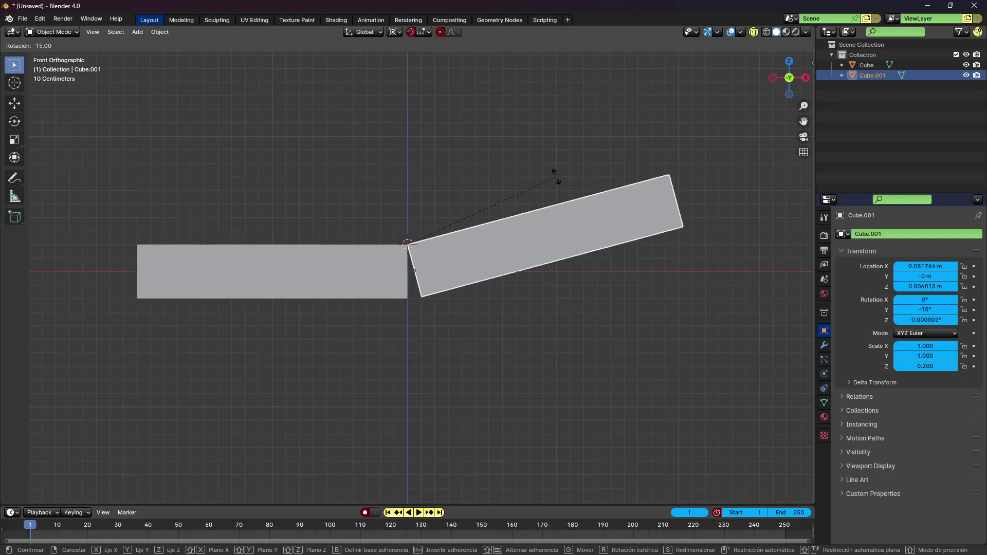
{"action": "key", "text": "Escape"}
{"action": "middle_click_drag", "start_coordinate": [934, 312], "coordinate": [814, 301], "text": "ctrl"}
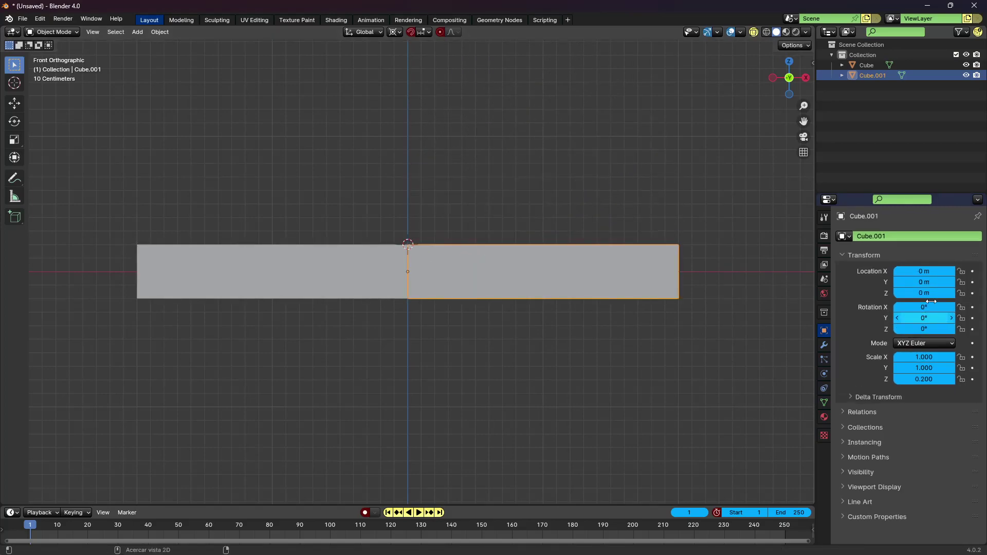
{"action": "left_click_drag", "start_coordinate": [816, 297], "coordinate": [752, 294]}
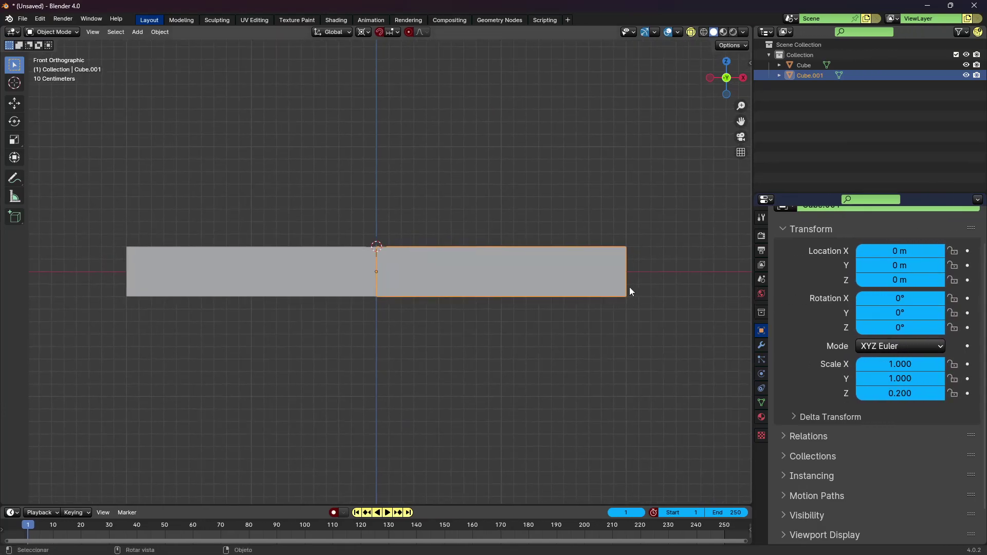
{"action": "key", "text": "r"}
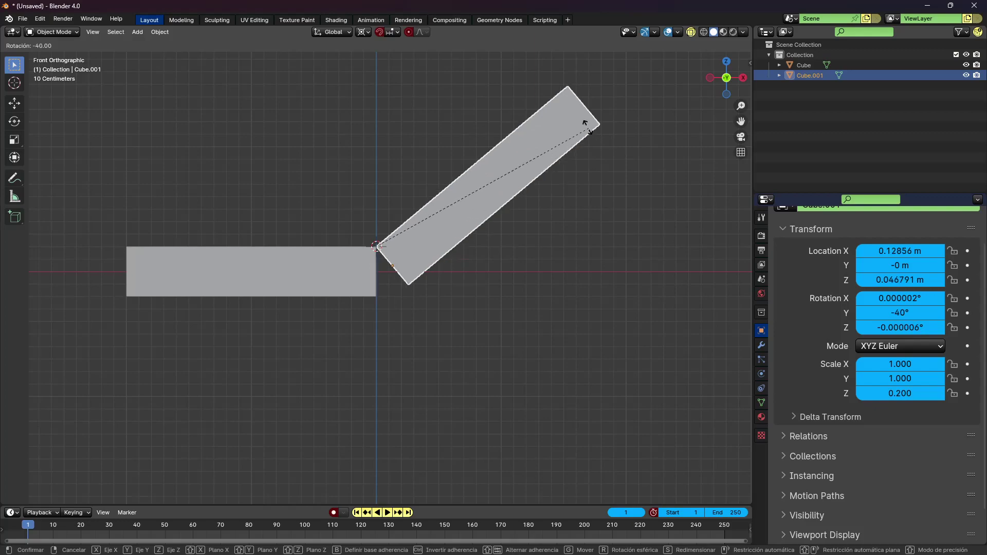
Step: Lock Cube.001's rotation axes in the sidebar transform panel
{"action": "right_click", "coordinate": [473, 100]}
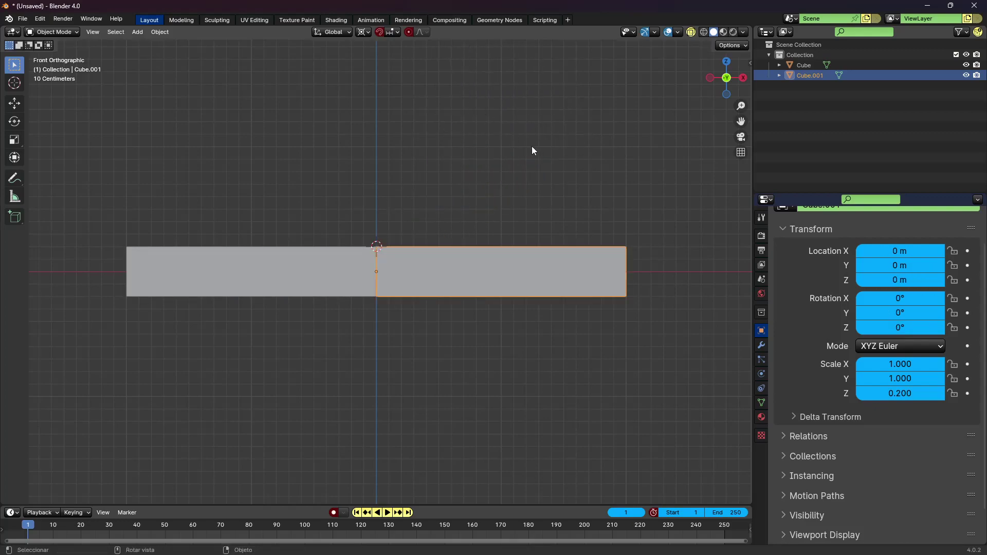
{"action": "key", "text": "n"}
{"action": "left_click", "coordinate": [726, 137]}
{"action": "left_click", "coordinate": [726, 148]}
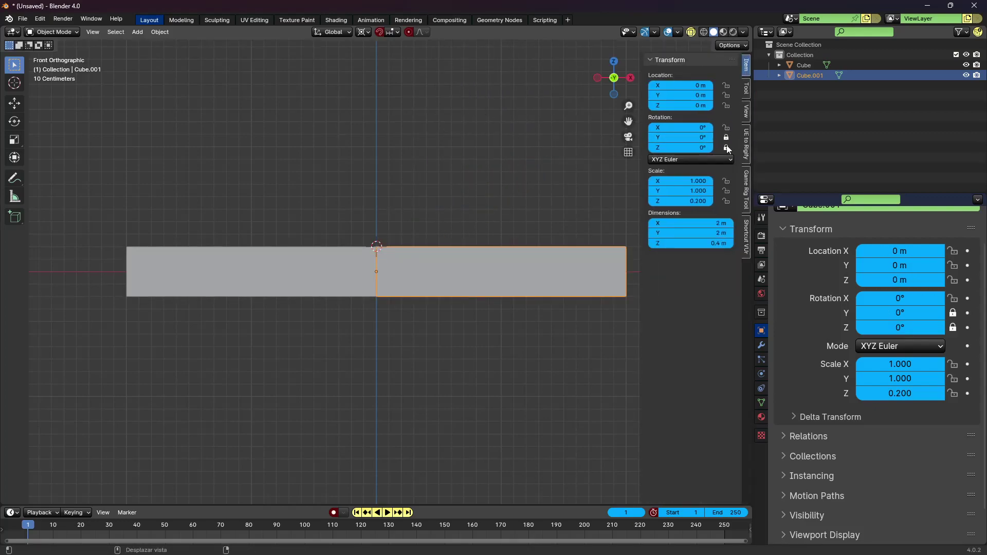
Step: Adjust the left half Cube's rotation locks, freeing Y and locking Z
{"action": "left_click", "coordinate": [331, 266]}
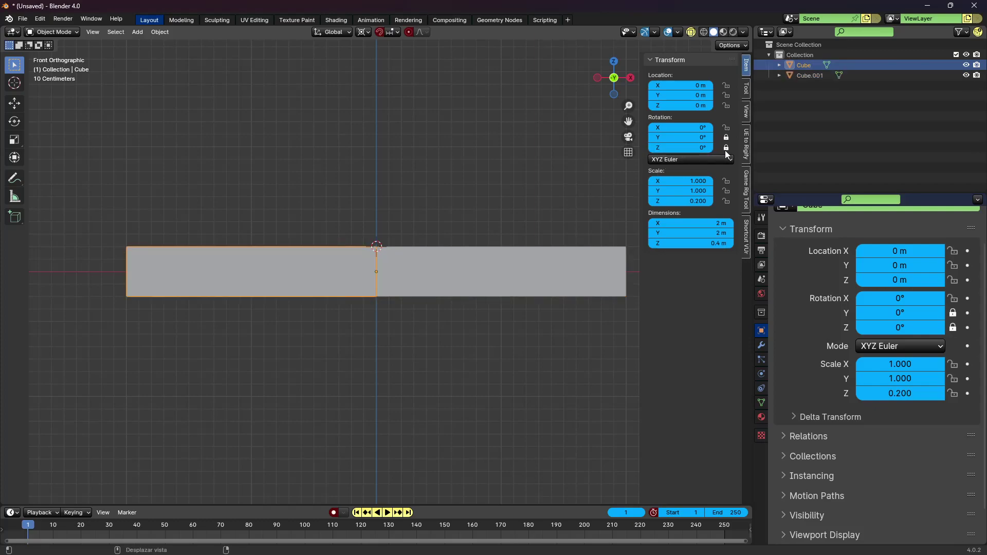
{"action": "key", "text": "n"}
{"action": "key", "text": "t"}
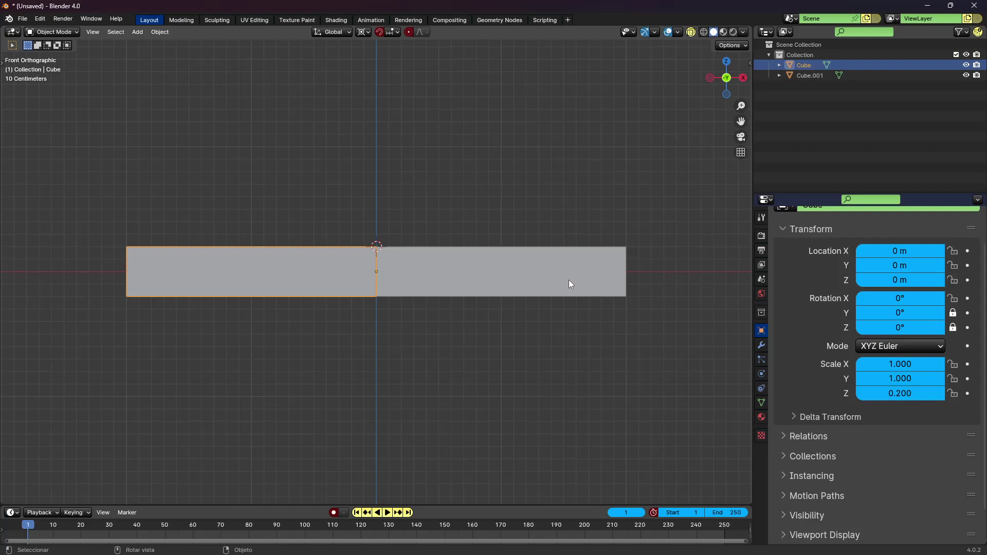
{"action": "key", "text": "n"}
{"action": "left_click", "coordinate": [726, 137]}
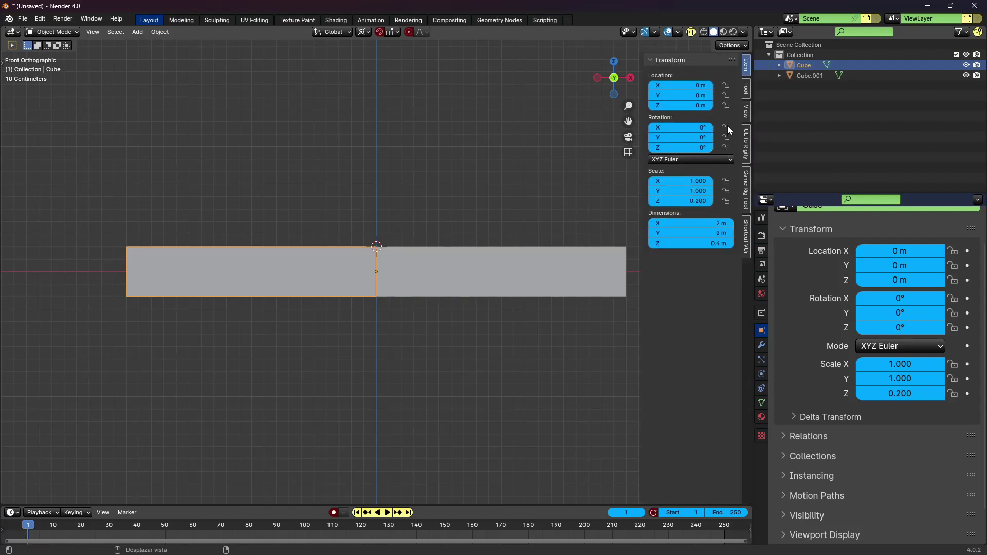
{"action": "left_click", "coordinate": [726, 147]}
Step: Unlock Cube.001's Y rotation and fold it upright to -90° around the hinge
{"action": "left_click", "coordinate": [426, 271]}
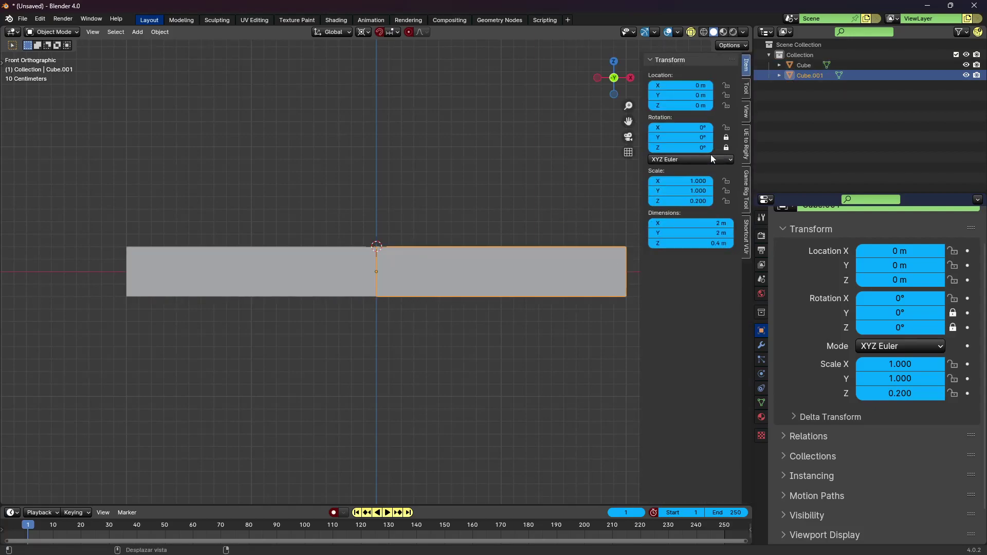
{"action": "left_click", "coordinate": [726, 137]}
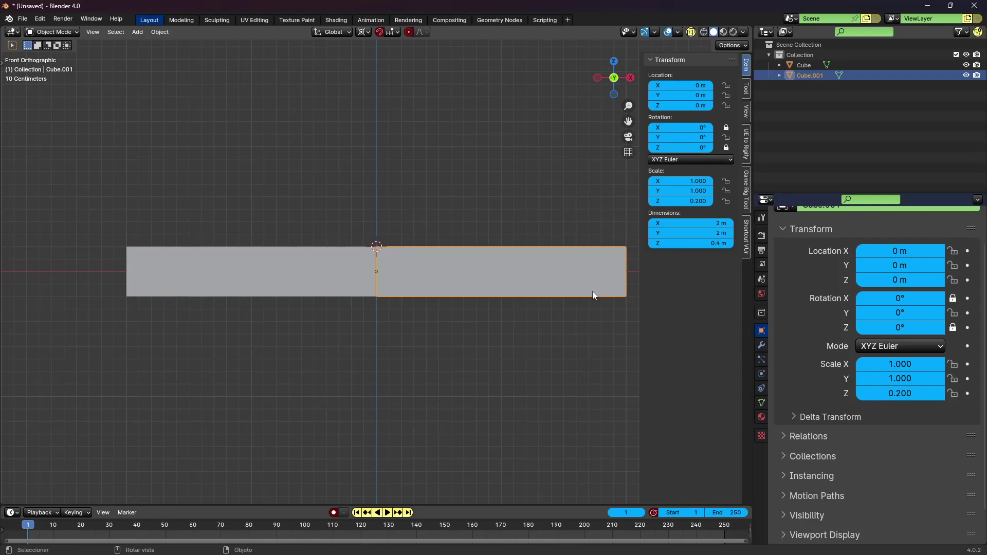
{"action": "key", "text": "r"}
{"action": "key", "text": "Escape"}
{"action": "key", "text": "r"}
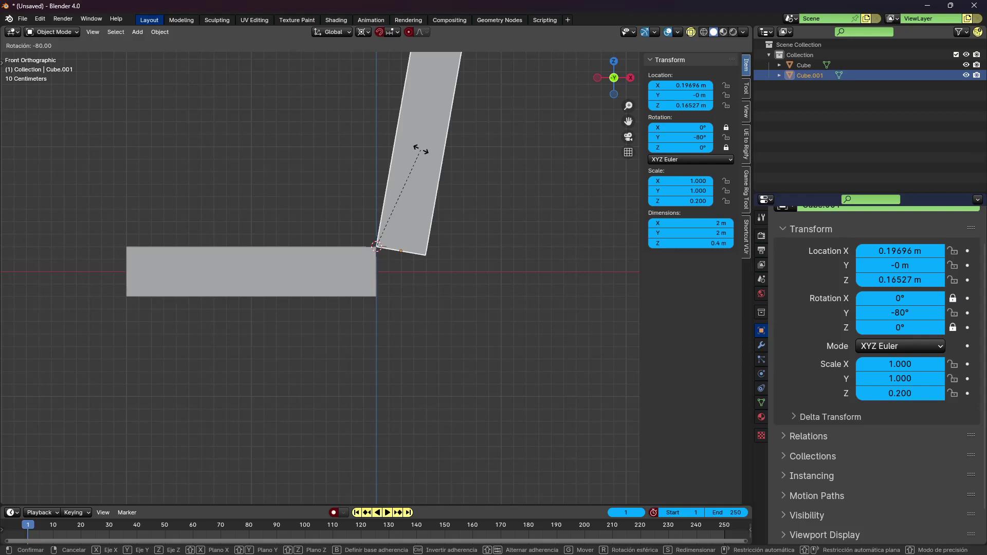
{"action": "left_click", "coordinate": [399, 145]}
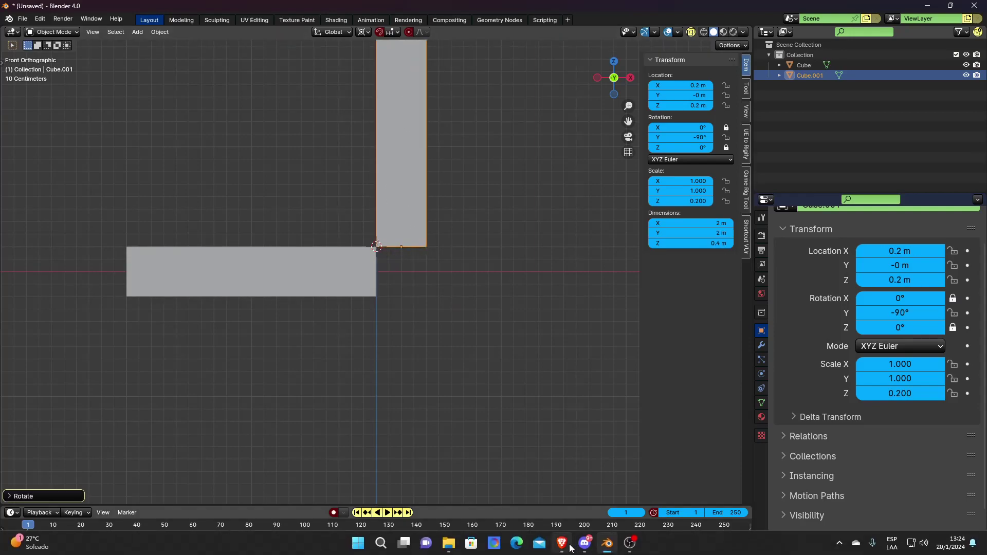
{"action": "left_click", "coordinate": [562, 543]}
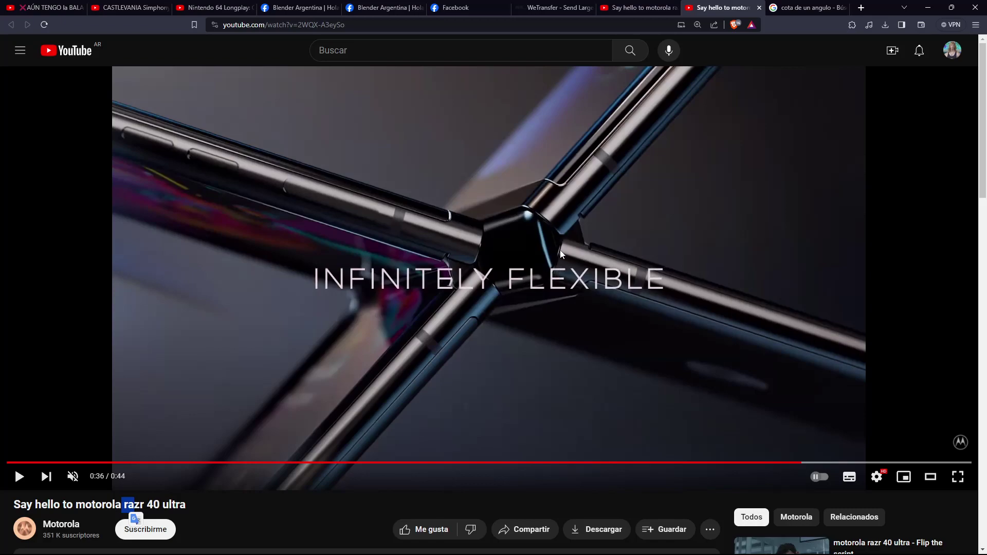
{"action": "mouse_move", "coordinate": [607, 543]}
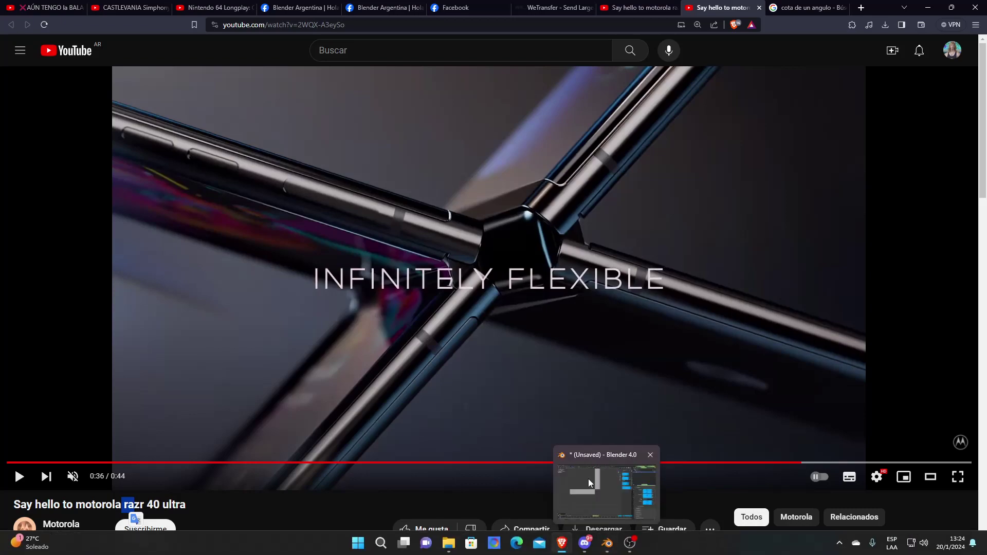
{"action": "left_click", "coordinate": [588, 479]}
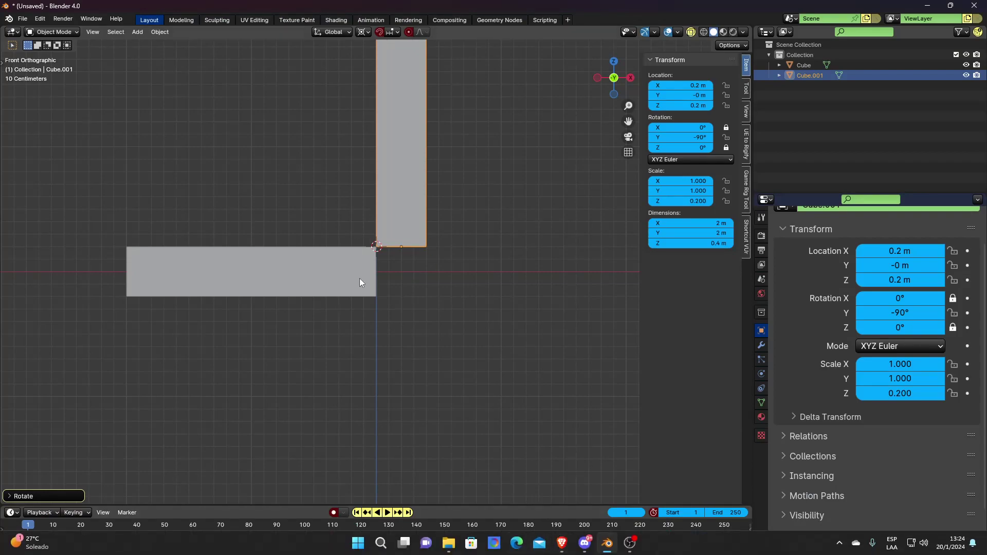
Step: Try Y rotations of -45° and 45° on Cube.001, then undo back to -90°
{"action": "left_click", "coordinate": [370, 268]}
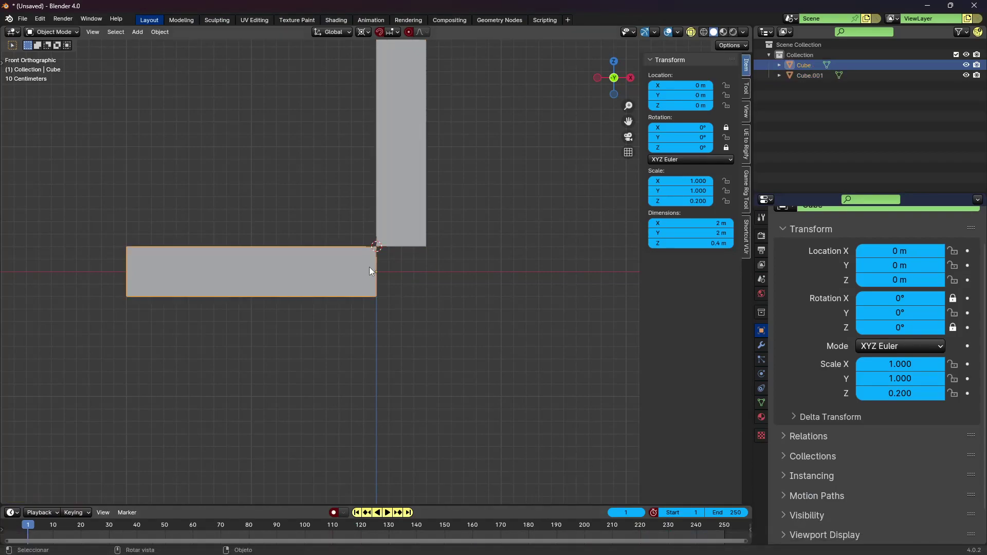
{"action": "left_click", "coordinate": [406, 203]}
{"action": "left_click", "coordinate": [880, 312]}
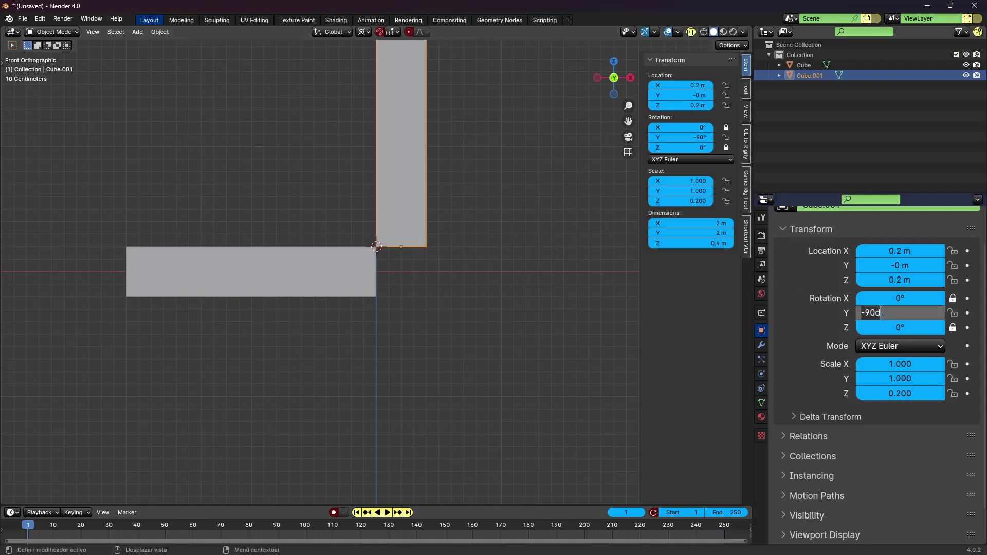
{"action": "type", "text": "-45"}
{"action": "key", "text": "Return"}
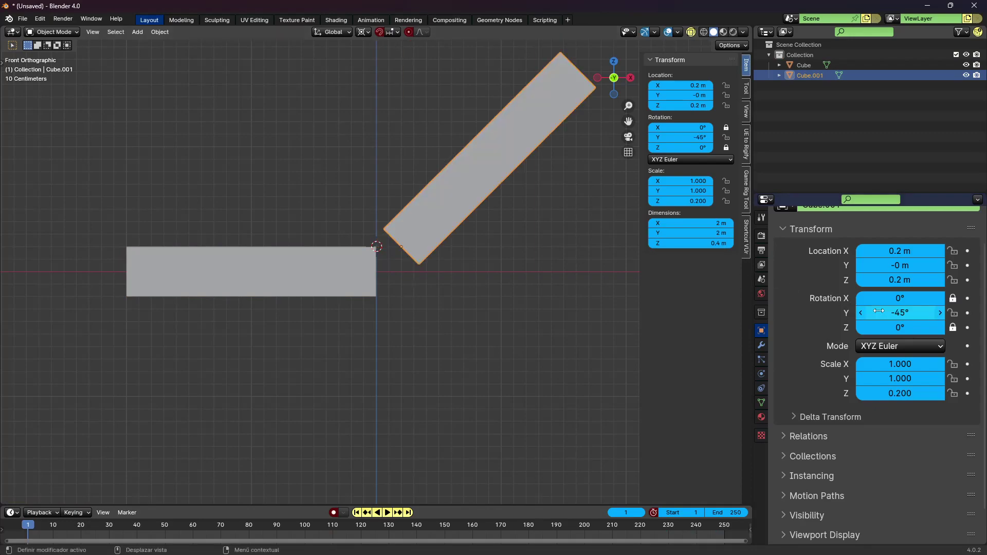
{"action": "left_click", "coordinate": [879, 311]}
{"action": "type", "text": "45"}
{"action": "key", "text": "Return"}
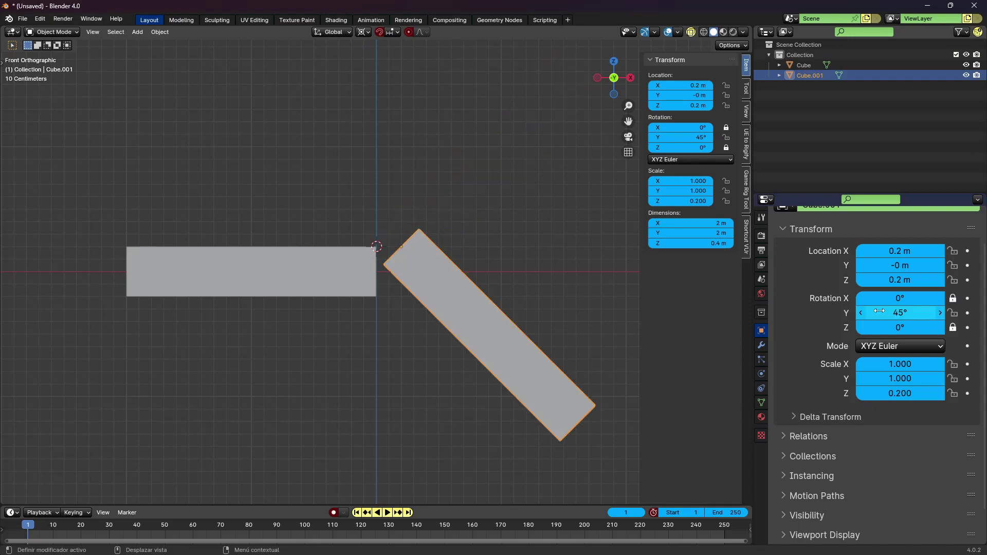
{"action": "key", "text": "ctrl+z"}
{"action": "key", "text": "ctrl+z"}
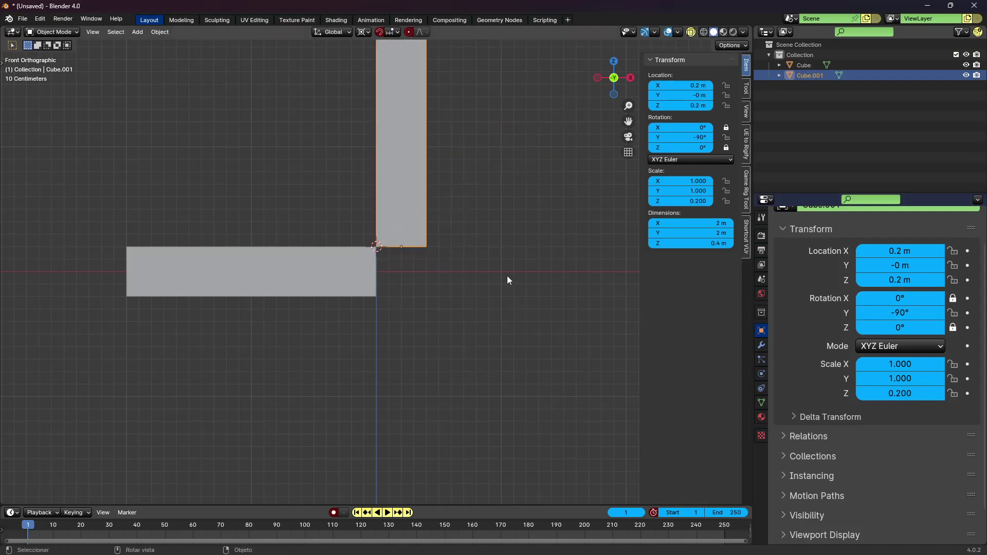
Step: Test a free rotation and a 0° Y value on Cube.001, undoing back to upright
{"action": "key", "text": "r"}
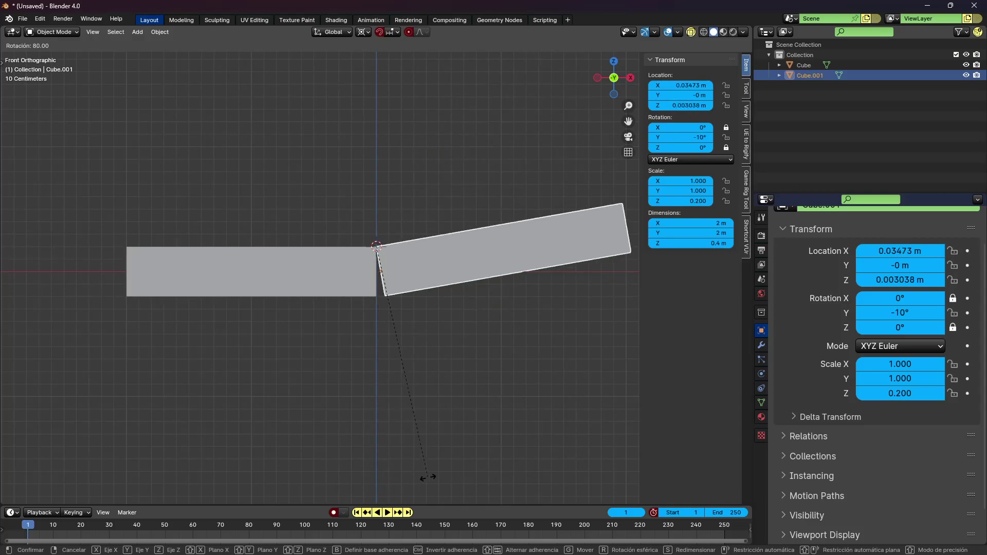
{"action": "right_click", "coordinate": [394, 482]}
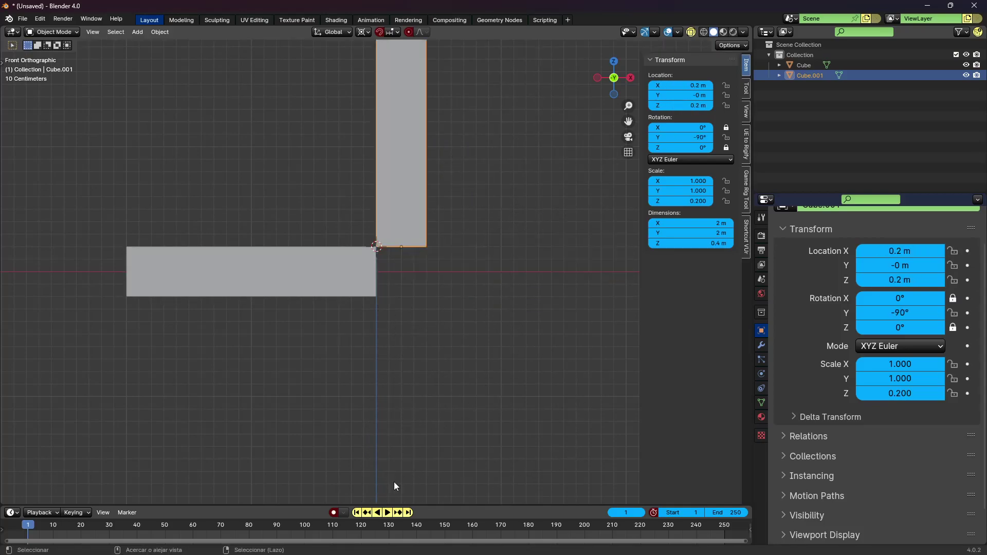
{"action": "left_click", "coordinate": [886, 314]}
{"action": "type", "text": "0"}
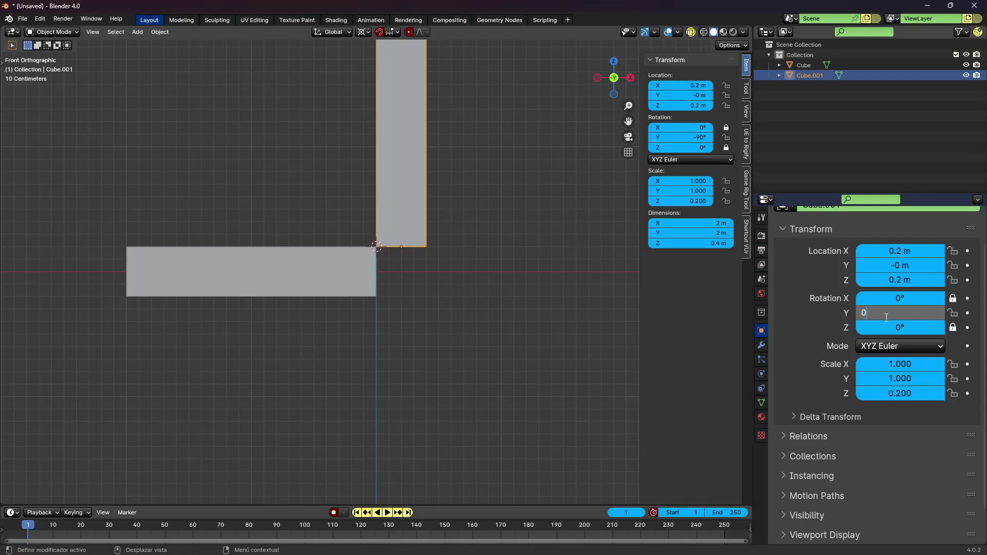
{"action": "key", "text": "Return"}
{"action": "key", "text": "ctrl+z"}
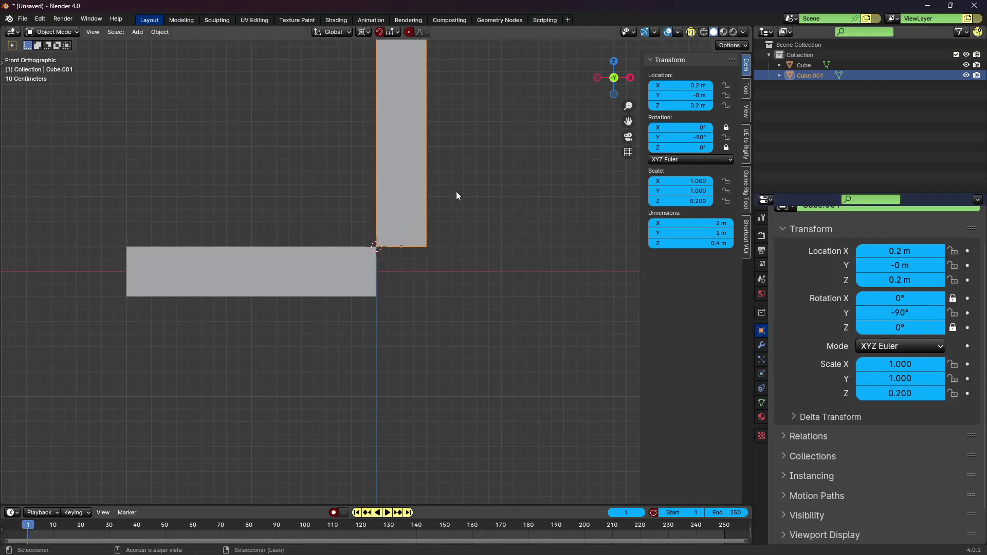
Step: Select the flat bar, Cube, and enter its Edit Mode
{"action": "key", "text": "ctrl+z"}
{"action": "middle_click_drag", "start_coordinate": [412, 200], "coordinate": [433, 254], "text": "shift"}
{"action": "key", "text": "Tab"}
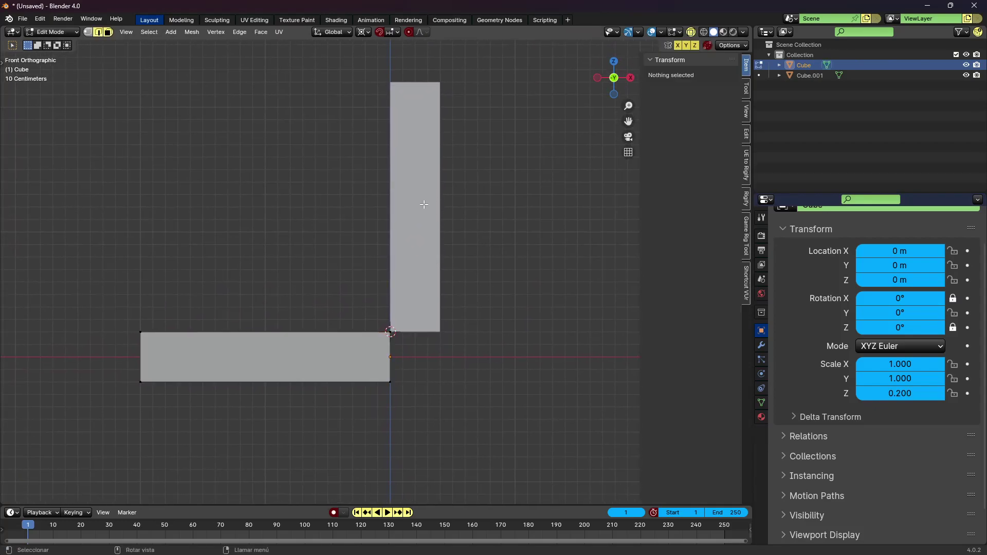
Step: Set both bars' origins to the 3D cursor at the hinge
{"action": "key", "text": "Tab"}
{"action": "left_click", "coordinate": [412, 195]}
{"action": "right_click", "coordinate": [410, 196]}
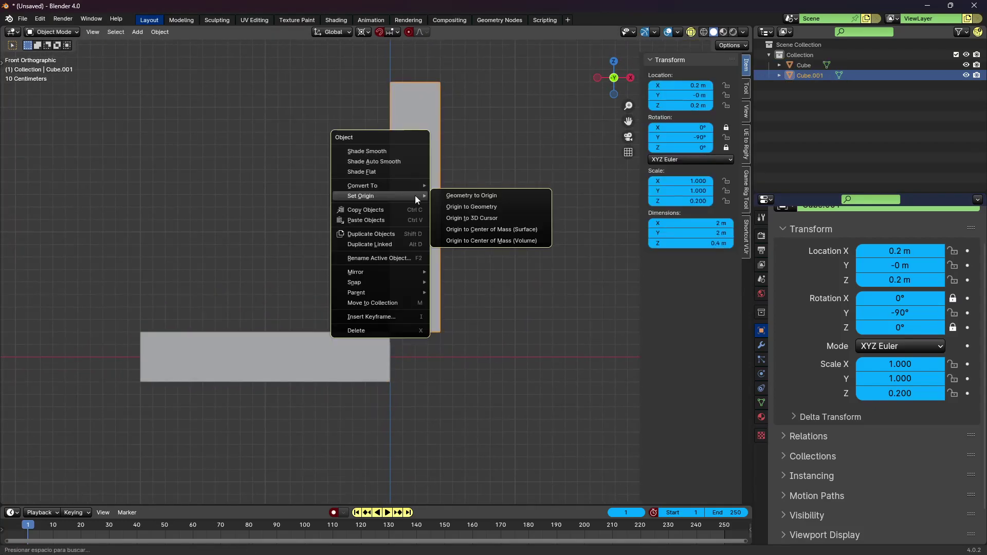
{"action": "left_click", "coordinate": [495, 219]}
{"action": "left_click", "coordinate": [344, 356]}
{"action": "right_click", "coordinate": [345, 356]}
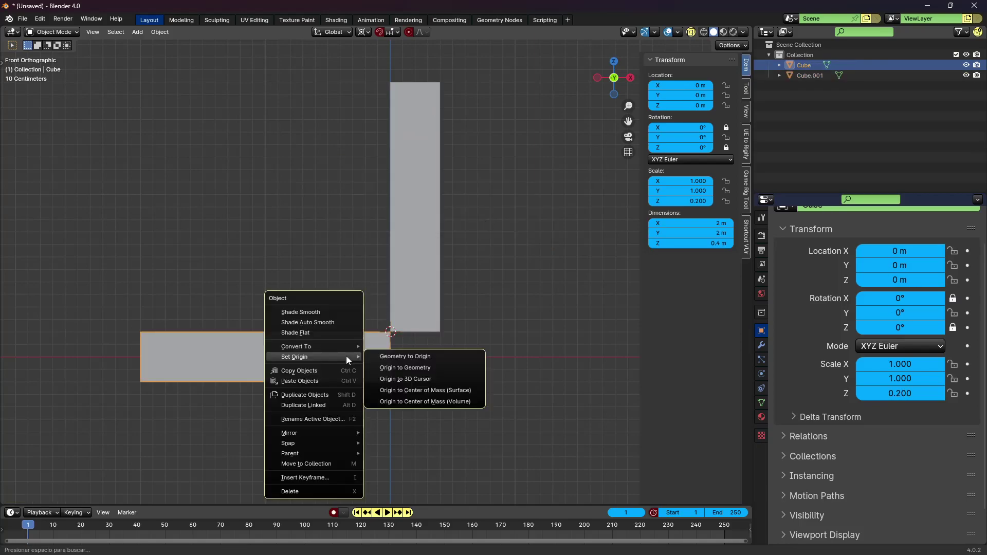
{"action": "left_click", "coordinate": [413, 379]}
Step: Lay Cube.001 flat, trying 0° and then -180° Y rotation
{"action": "left_click", "coordinate": [424, 270]}
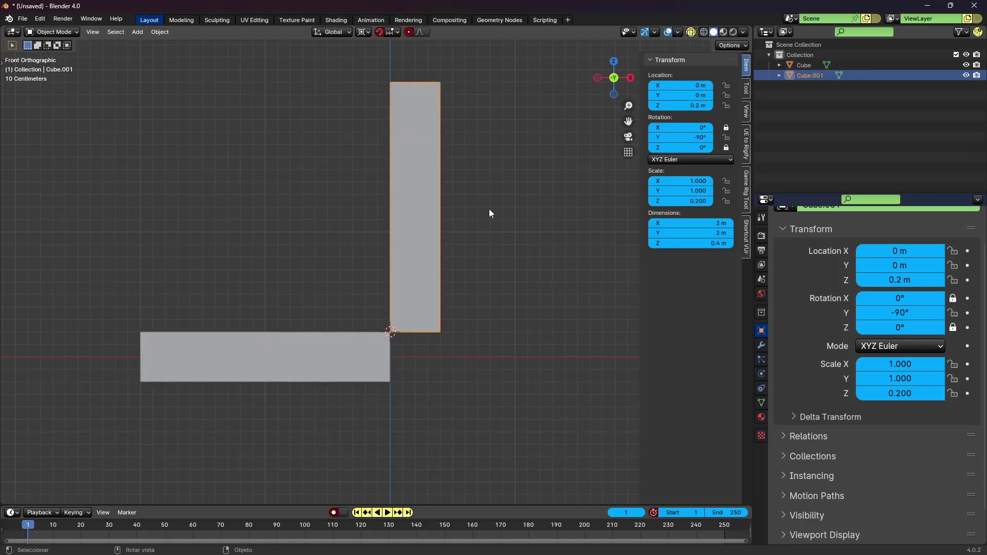
{"action": "left_click_drag", "start_coordinate": [900, 313], "coordinate": [925, 313]}
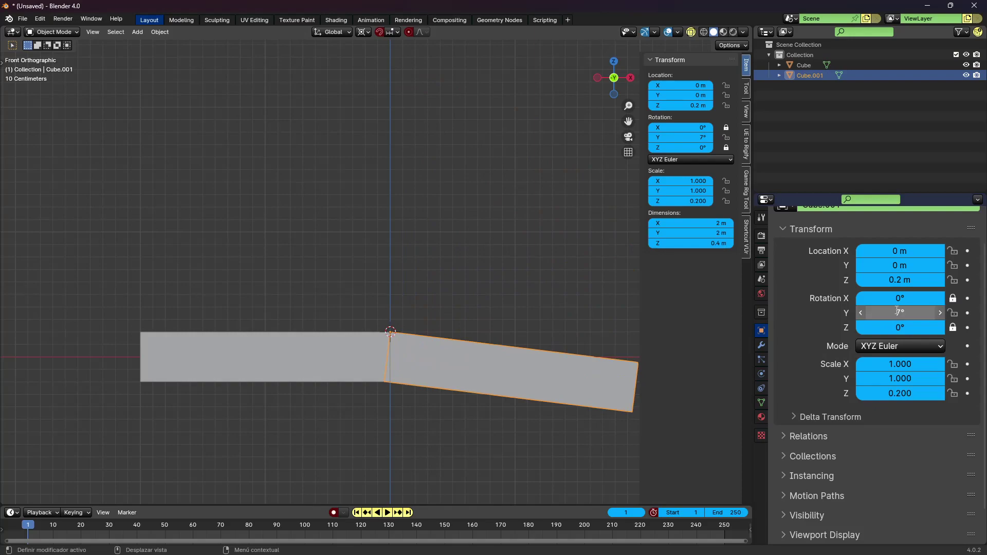
{"action": "left_click", "coordinate": [898, 312]}
{"action": "type", "text": "0"}
{"action": "key", "text": "Return"}
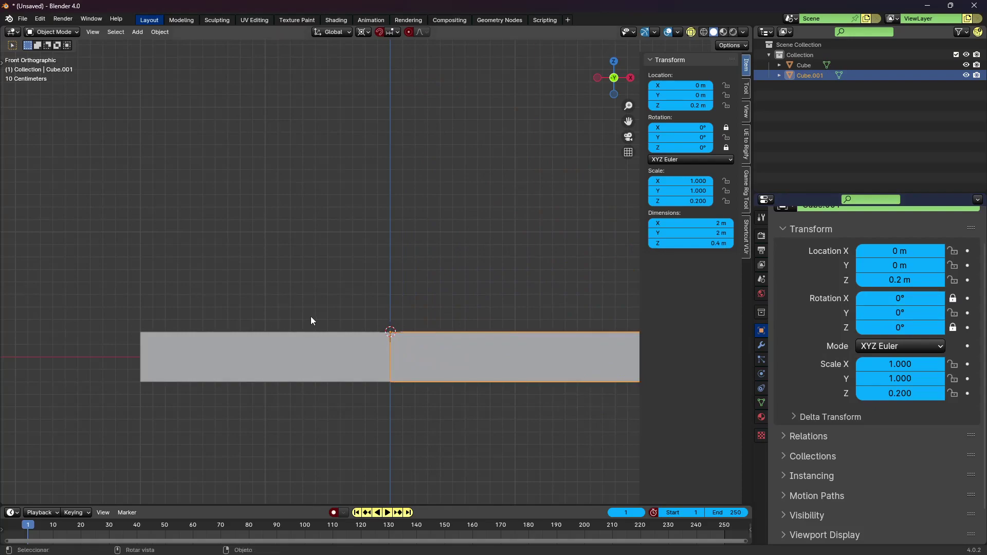
{"action": "mouse_move", "coordinate": [482, 396]}
{"action": "middle_mouse_down", "text": "shift"}
{"action": "mouse_move", "coordinate": [414, 355]}
{"action": "mouse_move", "coordinate": [430, 369]}
{"action": "middle_mouse_up", "text": "shift"}
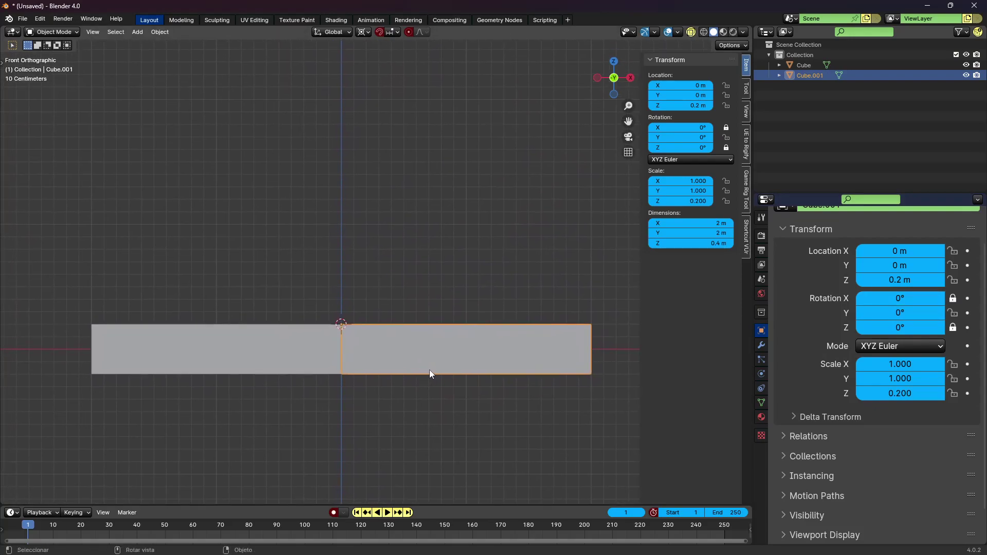
{"action": "left_click_drag", "start_coordinate": [891, 311], "coordinate": [787, 312]}
{"action": "left_click", "coordinate": [897, 310]}
{"action": "type", "text": "-18"}
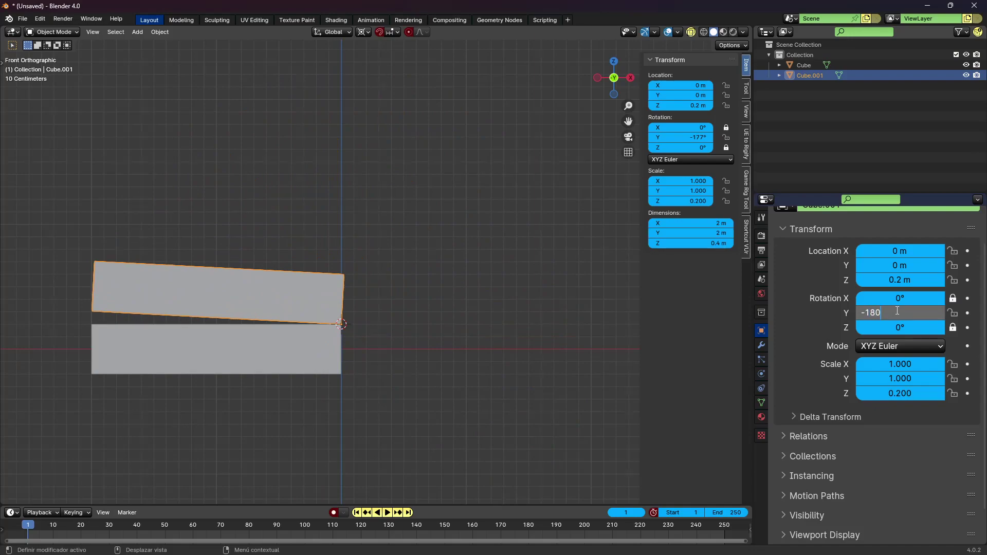
{"action": "key", "text": "Return"}
Step: Set Cube.001's Y rotation to -135° so it tilts diagonally upward
{"action": "left_click", "coordinate": [899, 309]}
{"action": "type", "text": "d"}
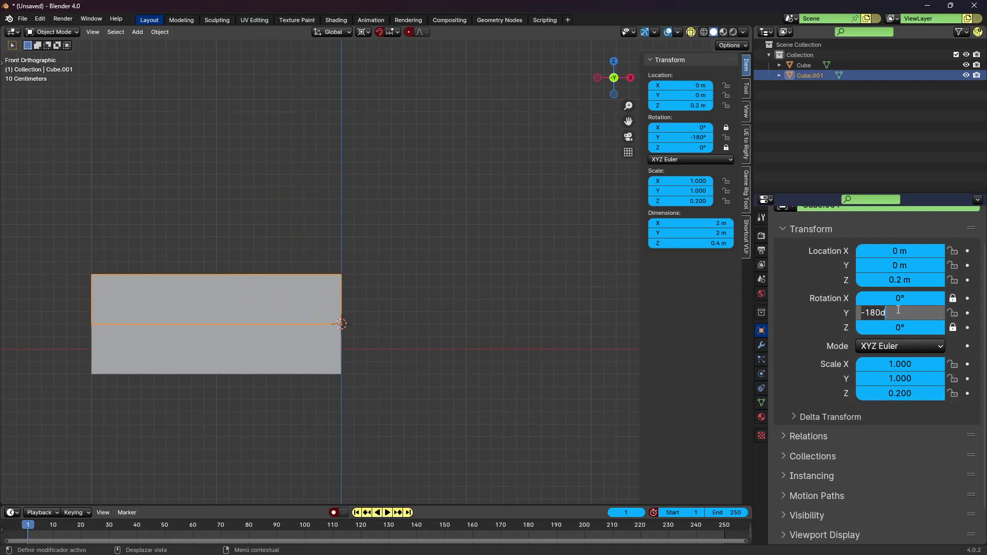
{"action": "key", "text": "End"}
{"action": "type", "text": "45"}
{"action": "key", "text": "Return"}
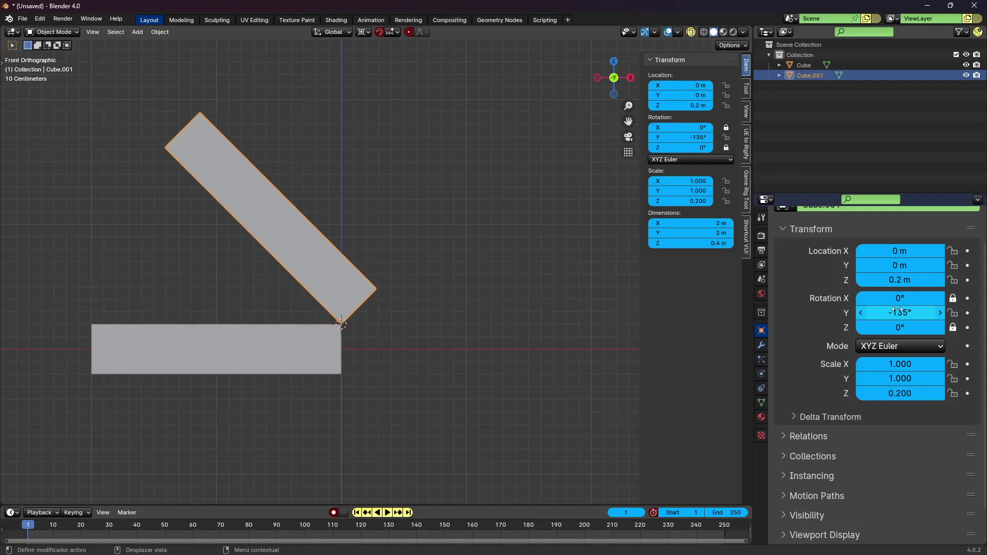
Step: Set Cube's Y rotation to -45° so it mirrors the upper bar
{"action": "left_click", "coordinate": [322, 338]}
{"action": "left_click", "coordinate": [905, 312]}
{"action": "key", "text": "End"}
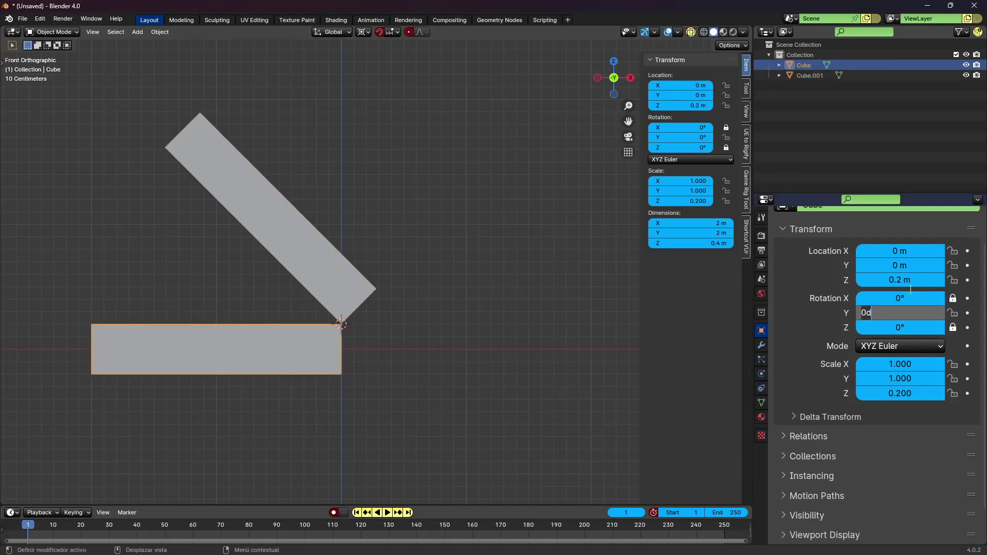
{"action": "type", "text": "+45"}
{"action": "key", "text": "Return"}
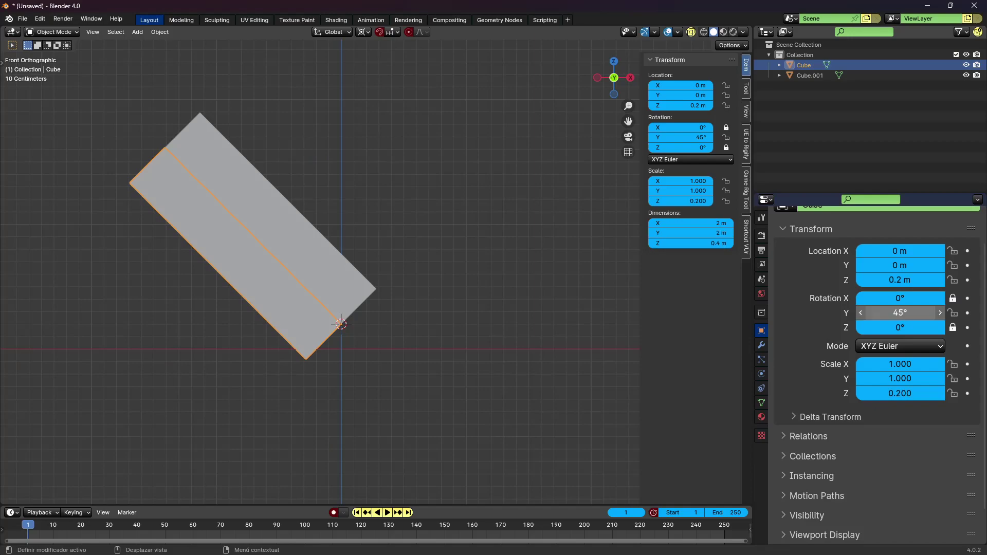
{"action": "left_click", "coordinate": [900, 314]}
{"action": "key", "text": "Home"}
{"action": "type", "text": "-"}
{"action": "key", "text": "Return"}
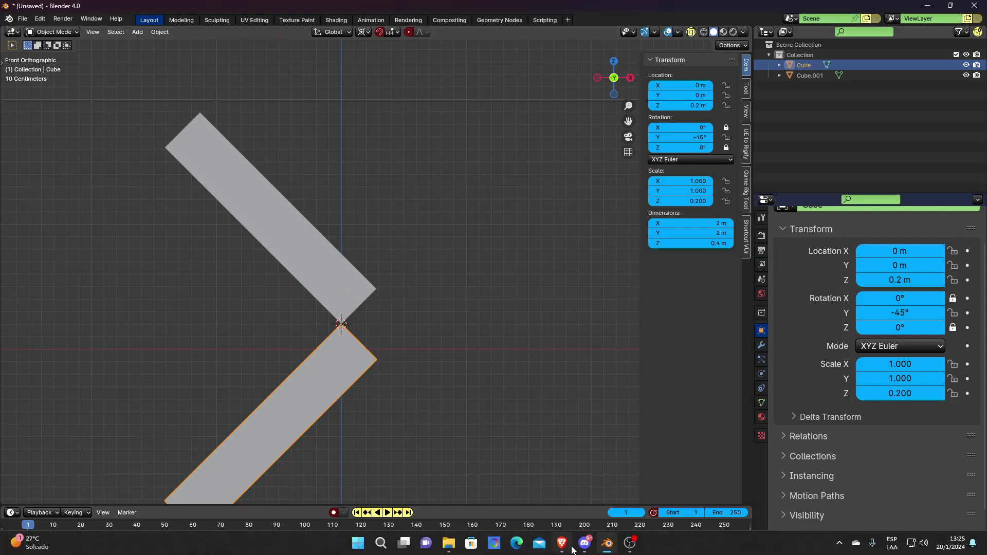
{"action": "mouse_move", "coordinate": [562, 543]}
{"action": "left_click", "coordinate": [558, 506]}
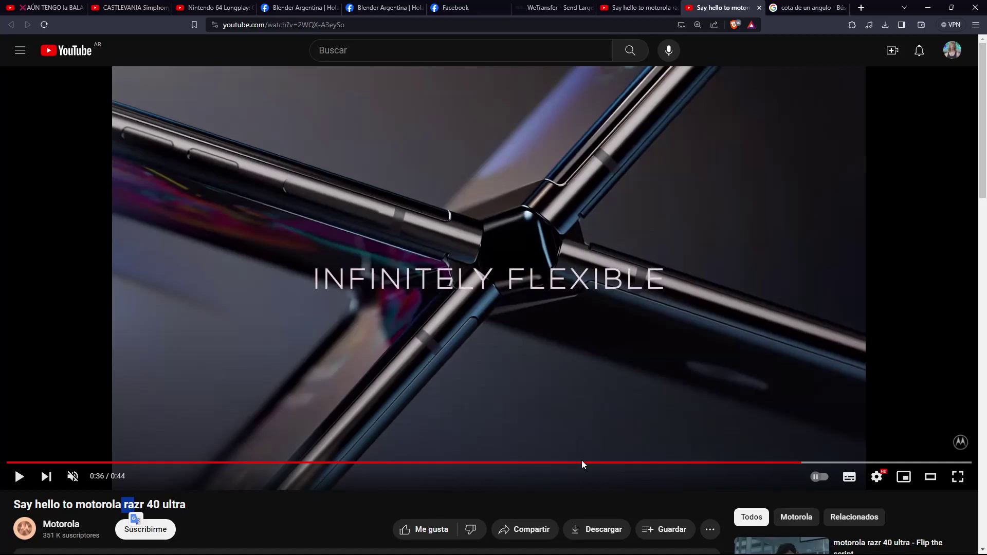
{"action": "left_click", "coordinate": [817, 4]}
{"action": "left_click", "coordinate": [698, 10]}
{"action": "left_click", "coordinate": [600, 544]}
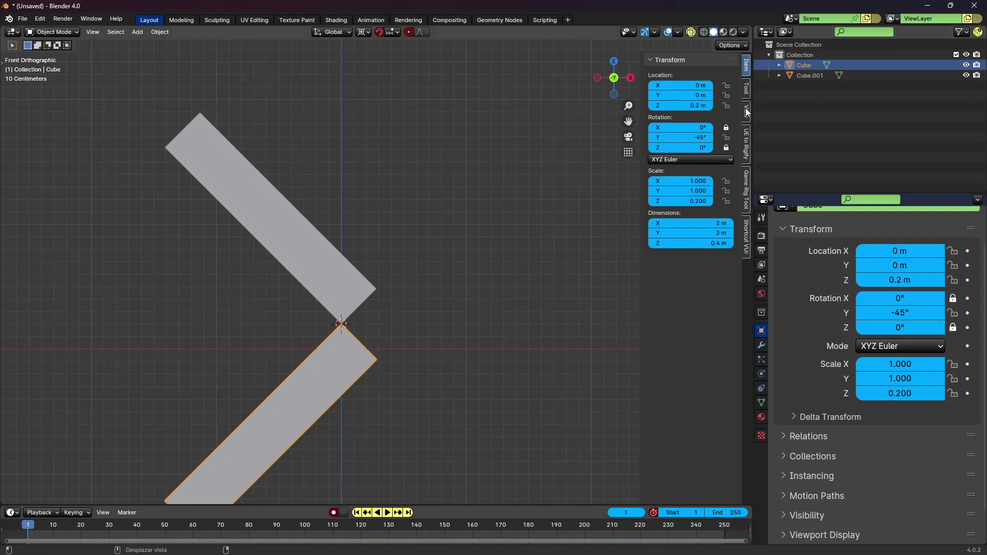
Step: Sketch a blue annotation bracket and vertical line across the hinge between the bars
{"action": "key", "text": "t"}
{"action": "left_click", "coordinate": [15, 179]}
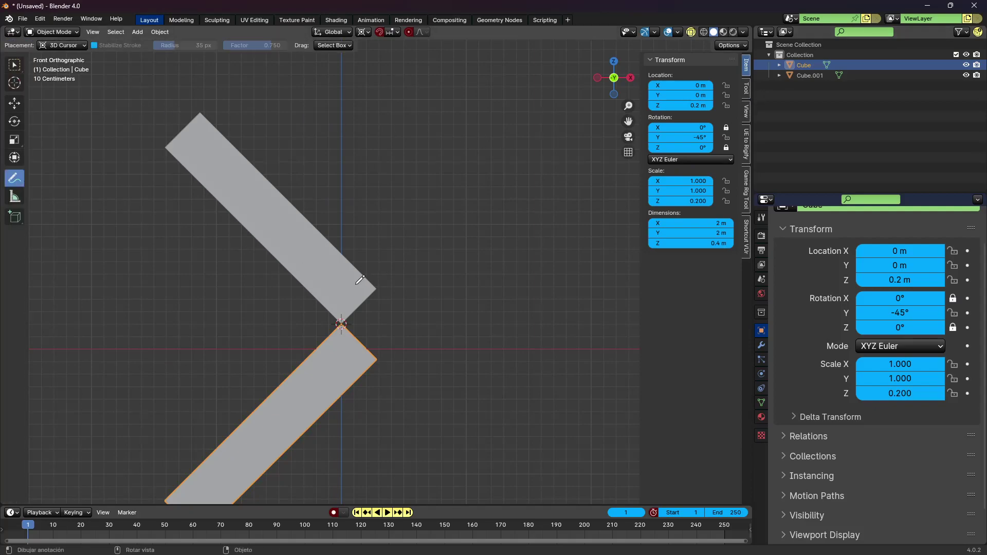
{"action": "left_click_drag", "start_coordinate": [329, 291], "coordinate": [330, 362]}
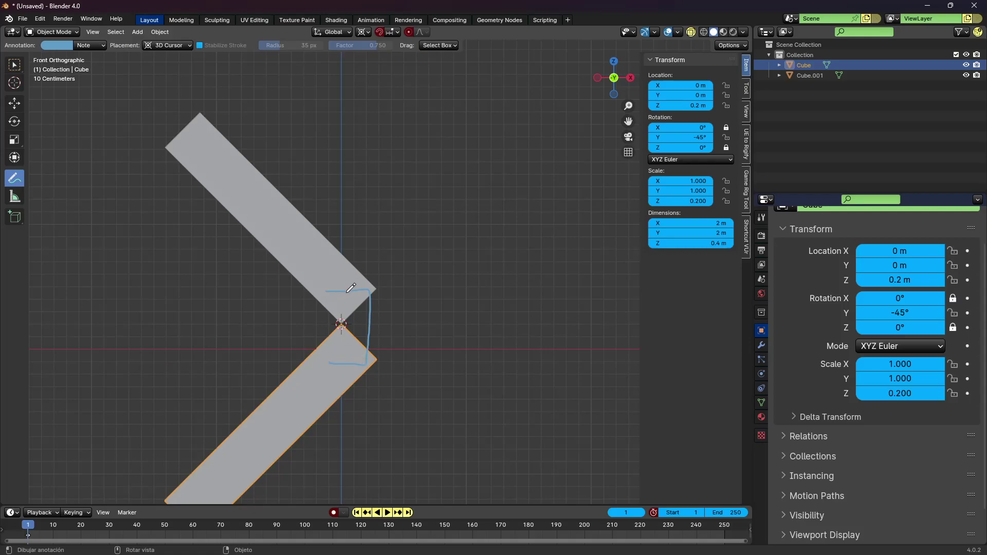
{"action": "left_click_drag", "start_coordinate": [346, 291], "coordinate": [346, 355]}
{"action": "scroll", "coordinate": [351, 311], "scroll_direction": "up", "scroll_amount": 1}
{"action": "scroll", "coordinate": [353, 319], "scroll_direction": "up", "scroll_amount": 1}
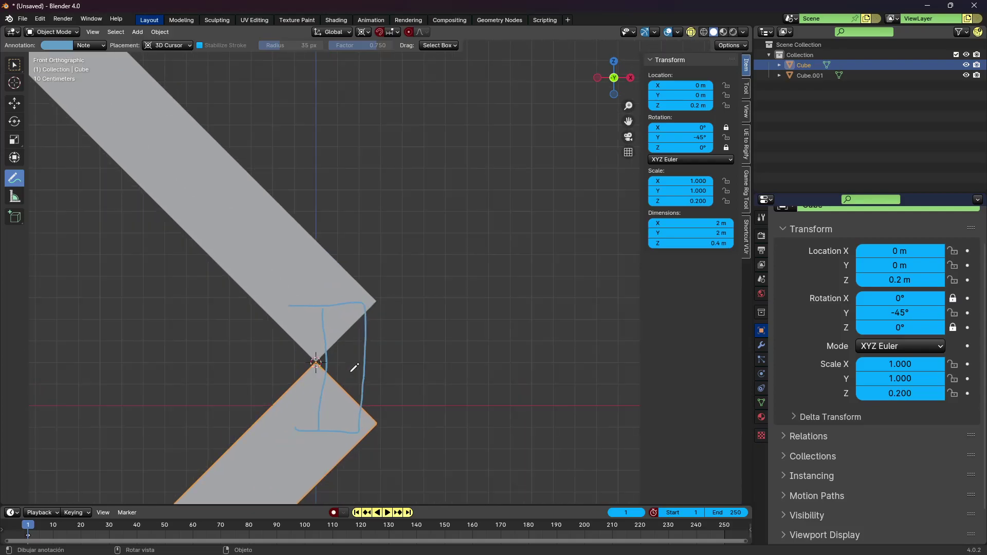
{"action": "scroll", "coordinate": [360, 329], "scroll_direction": "up", "scroll_amount": 2}
{"action": "scroll", "coordinate": [390, 298], "scroll_direction": "up", "scroll_amount": 2}
{"action": "middle_click_drag", "start_coordinate": [406, 273], "coordinate": [430, 204], "text": "shift"}
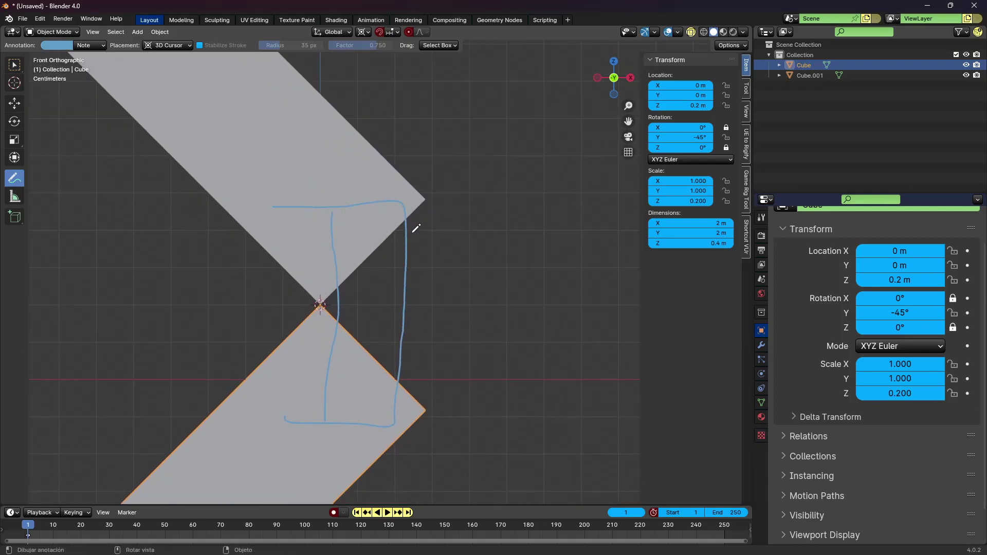
{"action": "scroll", "coordinate": [421, 253], "scroll_direction": "down", "scroll_amount": 3}
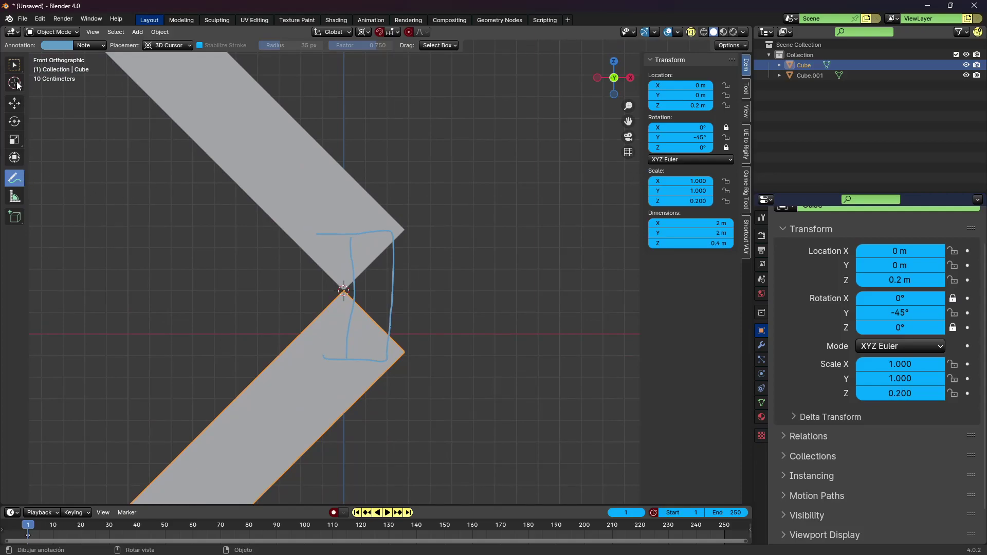
Step: Duplicate the upper bar to create Cube.002, cancelling a trial rotation
{"action": "left_click", "coordinate": [13, 106]}
{"action": "left_click", "coordinate": [337, 206]}
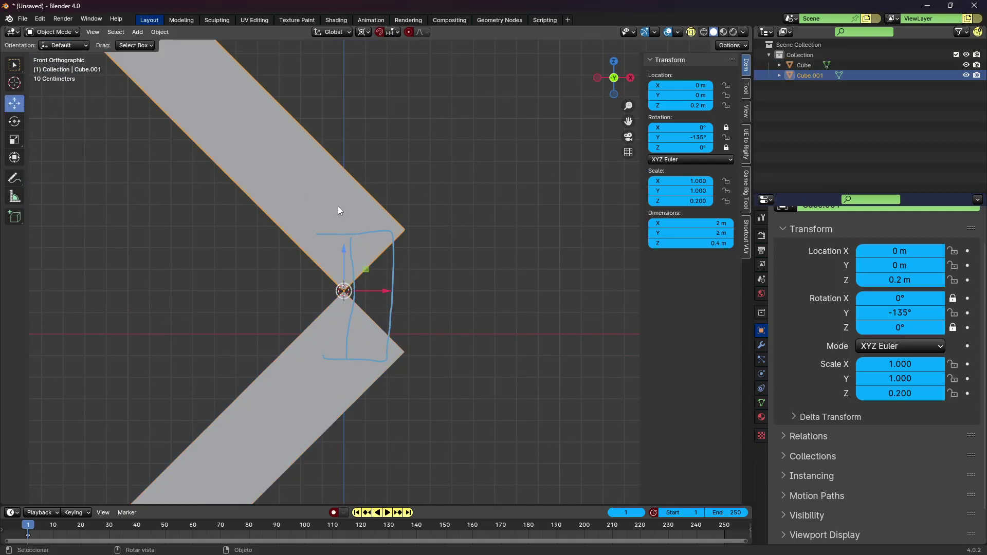
{"action": "key", "text": "shift+d"}
{"action": "scroll", "coordinate": [337, 205], "scroll_direction": "down", "scroll_amount": 4}
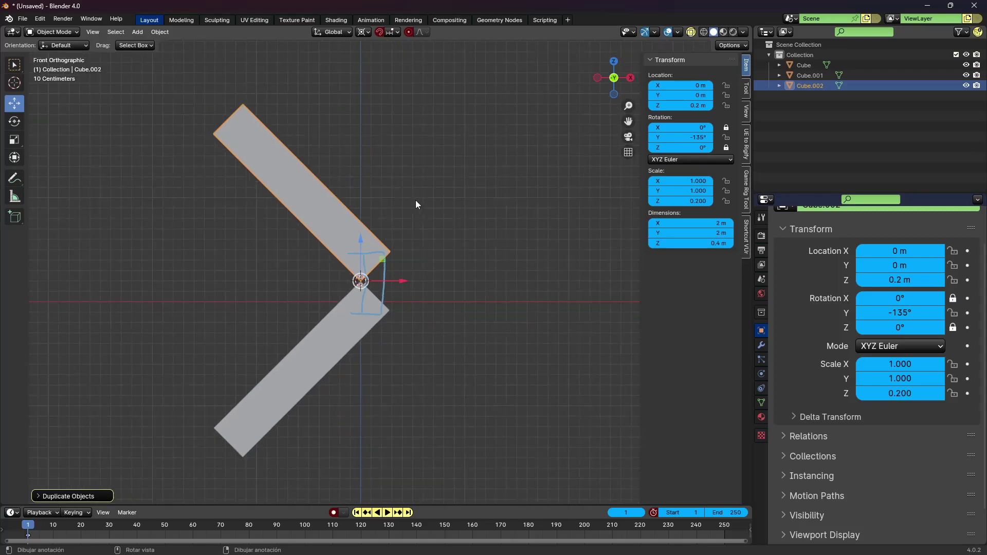
{"action": "key", "text": "r"}
{"action": "key", "text": "z"}
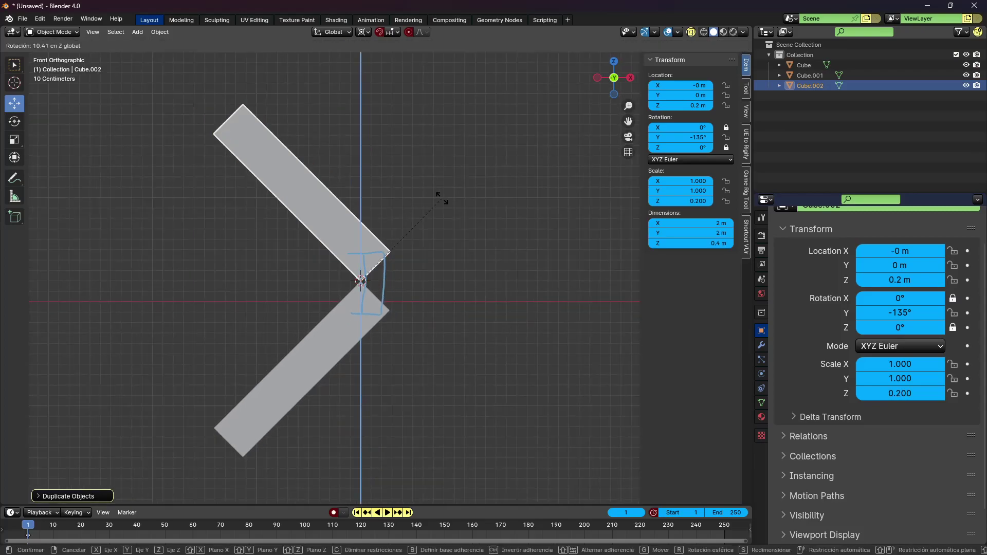
{"action": "key", "text": "z"}
{"action": "key", "text": "z"}
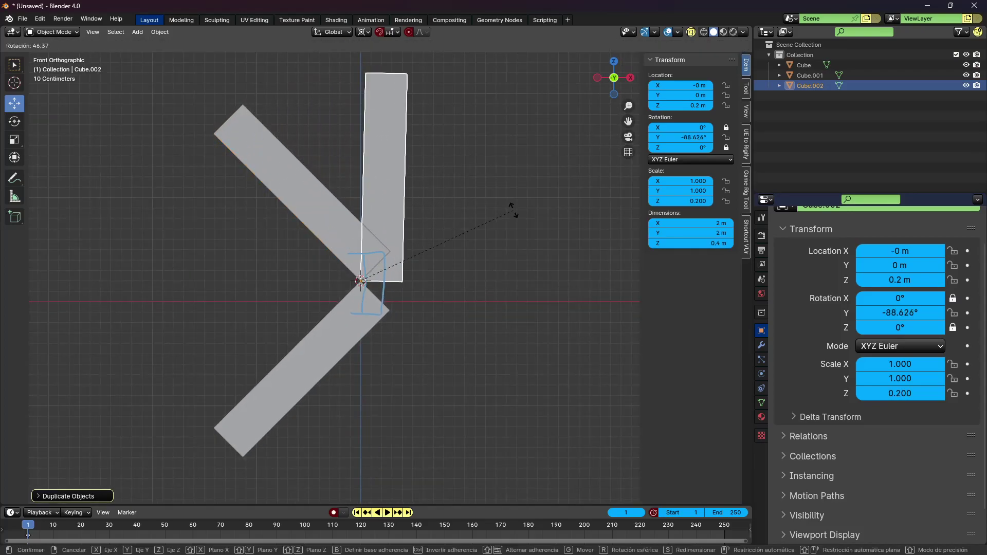
{"action": "key", "text": "Escape"}
Step: Stand Cube.002 upright at -90° Y rotation and lower it along Z to -0.9 m
{"action": "left_click", "coordinate": [909, 317]}
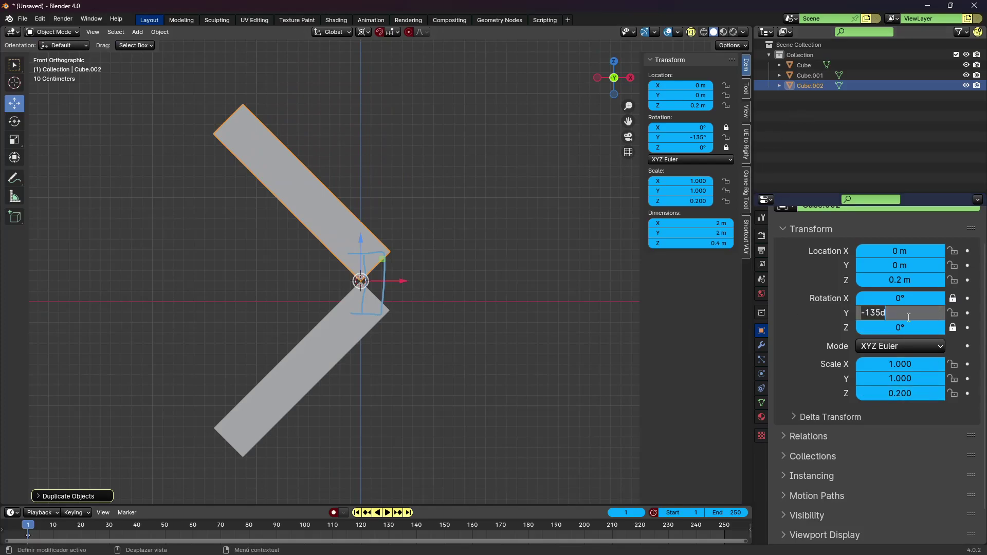
{"action": "type", "text": "90"}
{"action": "key", "text": "Return"}
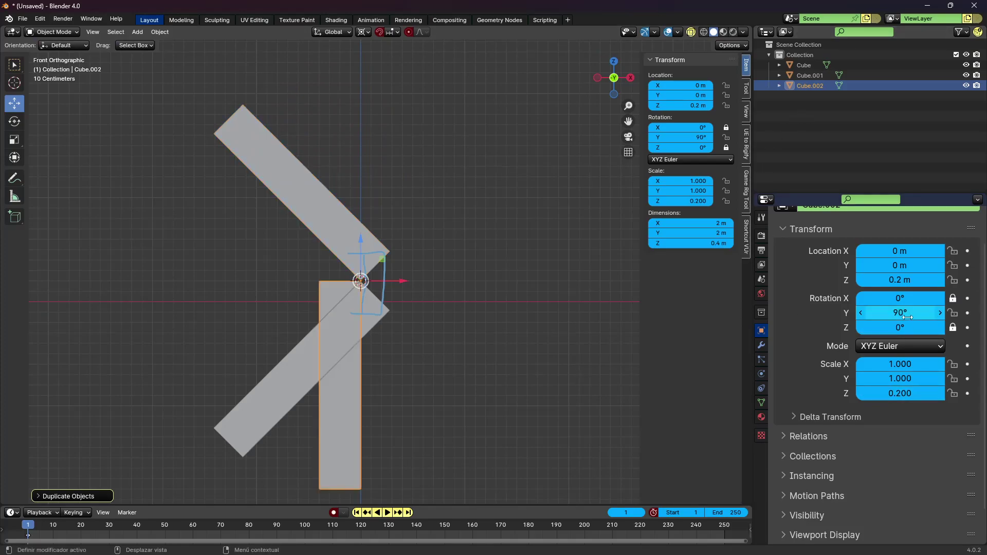
{"action": "left_click", "coordinate": [907, 316]}
{"action": "type", "text": "-90"}
{"action": "key", "text": "Return"}
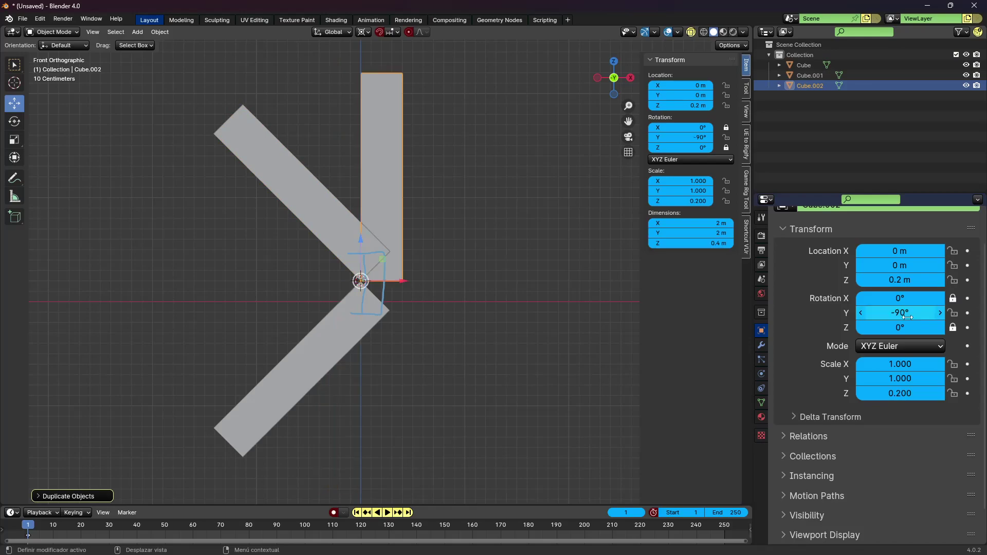
{"action": "scroll", "coordinate": [334, 194], "scroll_direction": "up", "scroll_amount": 3}
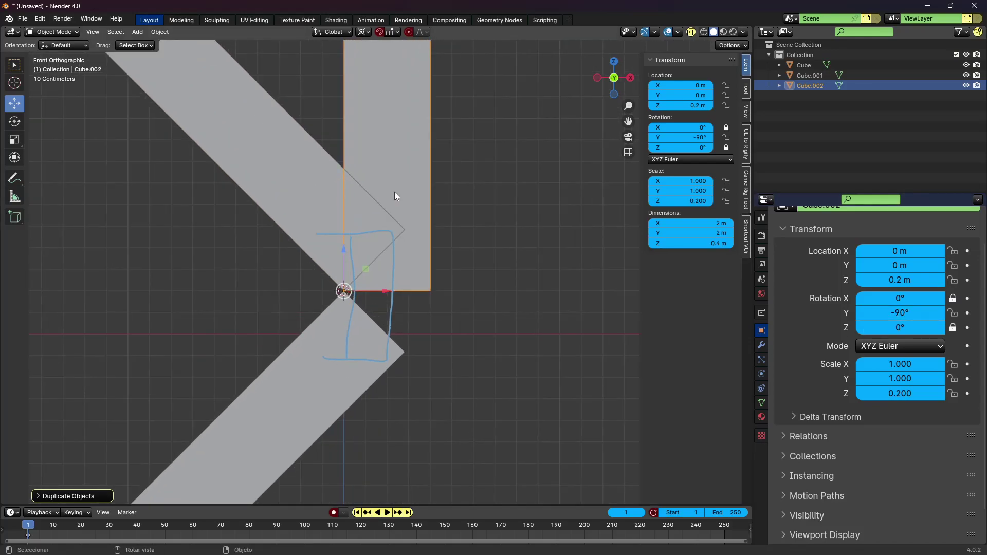
{"action": "scroll", "coordinate": [406, 205], "scroll_direction": "down", "scroll_amount": 3}
{"action": "key", "text": "g"}
{"action": "key", "text": "z"}
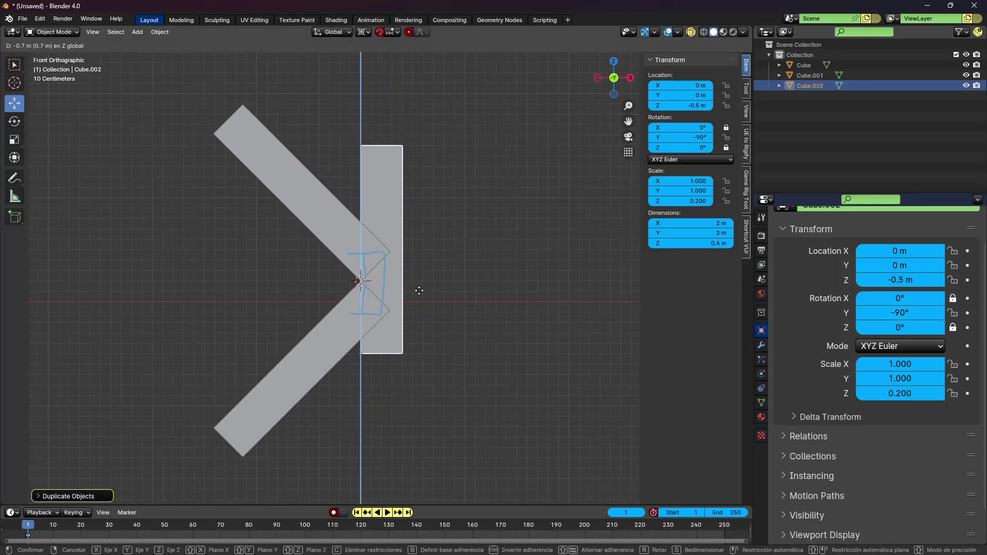
{"action": "left_click", "coordinate": [421, 327]}
Step: In X-ray Edit Mode, lower Cube.002's top edge along Z
{"action": "key", "text": "Tab"}
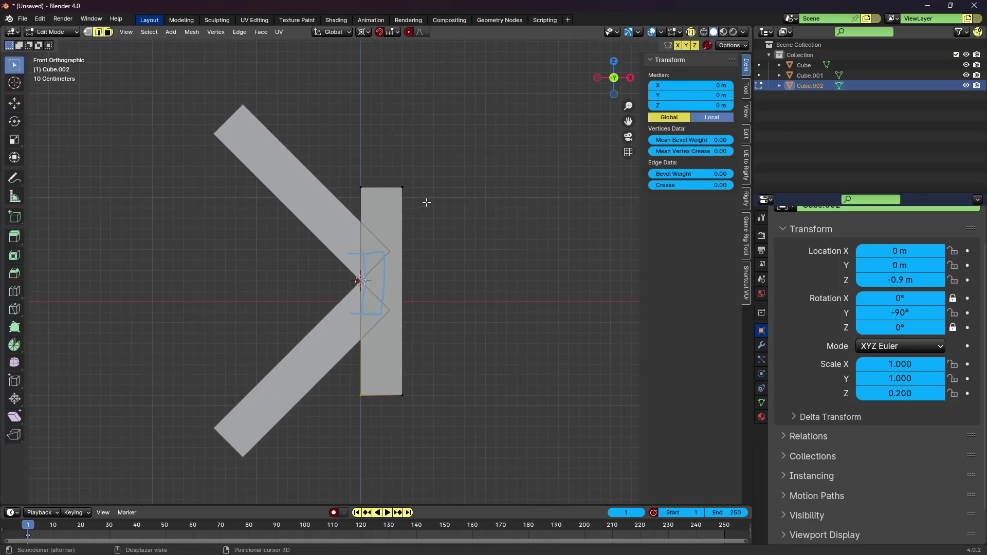
{"action": "key", "text": "alt+z"}
{"action": "left_click_drag", "start_coordinate": [436, 202], "coordinate": [355, 147]}
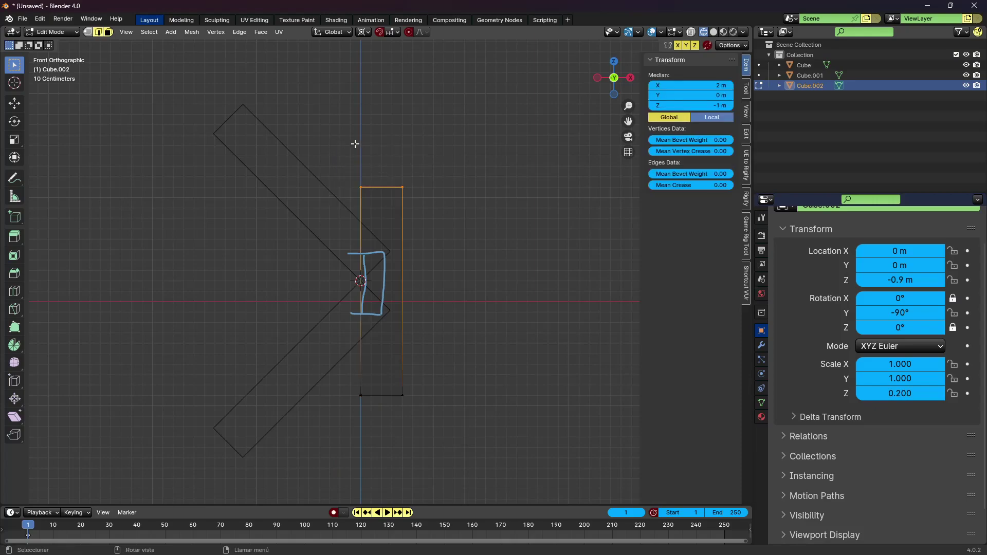
{"action": "key", "text": "g"}
{"action": "key", "text": "z"}
{"action": "left_click", "coordinate": [361, 208]}
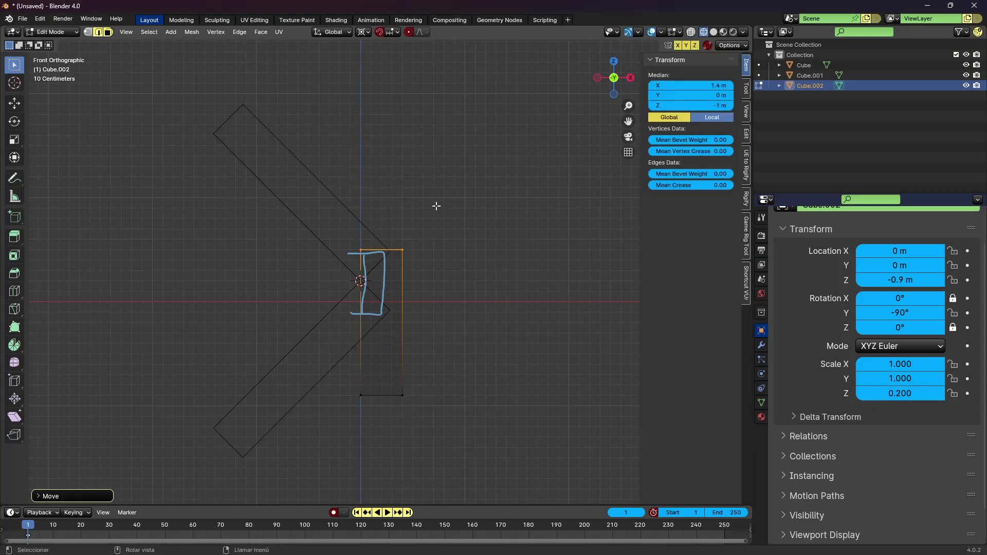
{"action": "scroll", "coordinate": [437, 205], "scroll_direction": "up", "scroll_amount": 2}
{"action": "key", "text": "g"}
{"action": "key", "text": "z"}
{"action": "scroll", "coordinate": [453, 205], "scroll_direction": "up", "scroll_amount": 1}
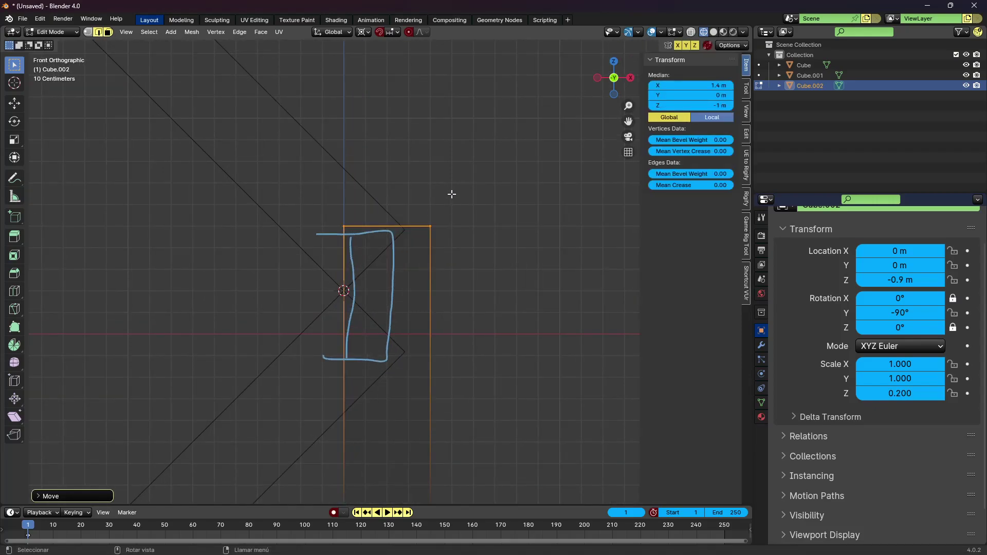
{"action": "scroll", "coordinate": [442, 192], "scroll_direction": "up", "scroll_amount": 1}
{"action": "scroll", "coordinate": [453, 185], "scroll_direction": "up", "scroll_amount": 1}
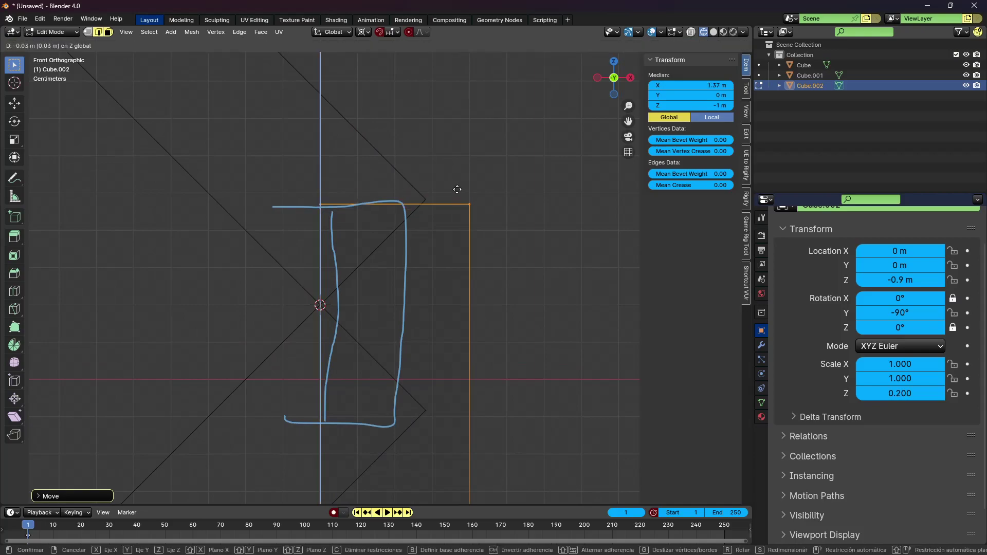
{"action": "left_click", "coordinate": [457, 188]}
Step: Raise Cube.002's bottom edge up toward the hinge
{"action": "middle_click_drag", "start_coordinate": [438, 352], "coordinate": [407, 147], "text": "shift"}
{"action": "scroll", "coordinate": [412, 257], "scroll_direction": "down", "scroll_amount": 2}
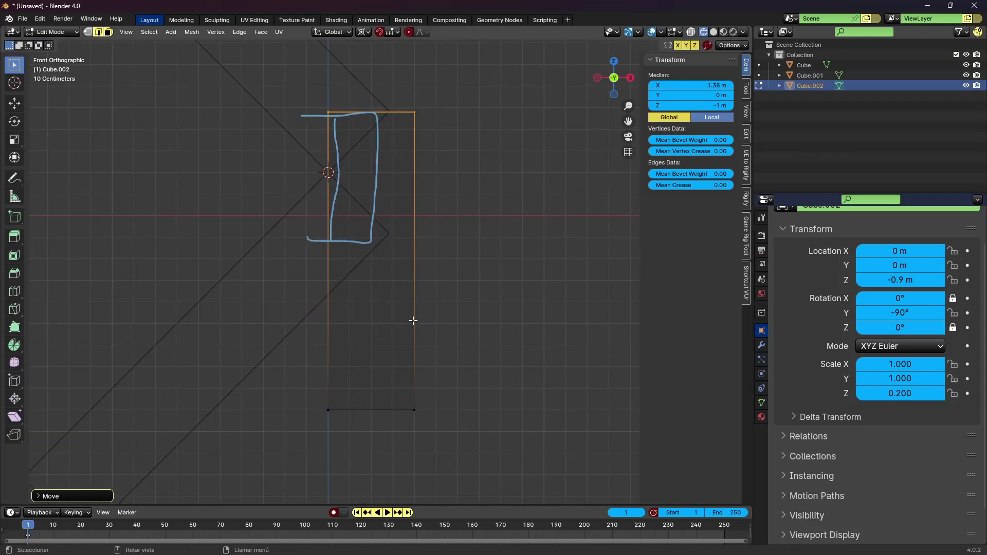
{"action": "left_click_drag", "start_coordinate": [458, 448], "coordinate": [366, 403]}
{"action": "key", "text": "g"}
{"action": "key", "text": "z"}
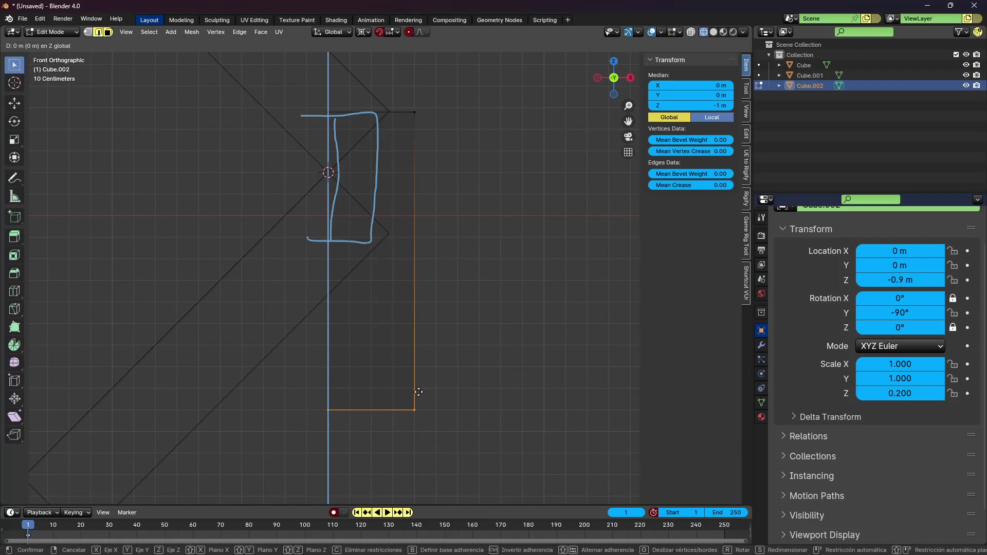
{"action": "left_click", "coordinate": [437, 213]}
{"action": "scroll", "coordinate": [445, 209], "scroll_direction": "up", "scroll_amount": 2}
{"action": "middle_click_drag", "start_coordinate": [447, 207], "coordinate": [425, 402], "text": "shift"}
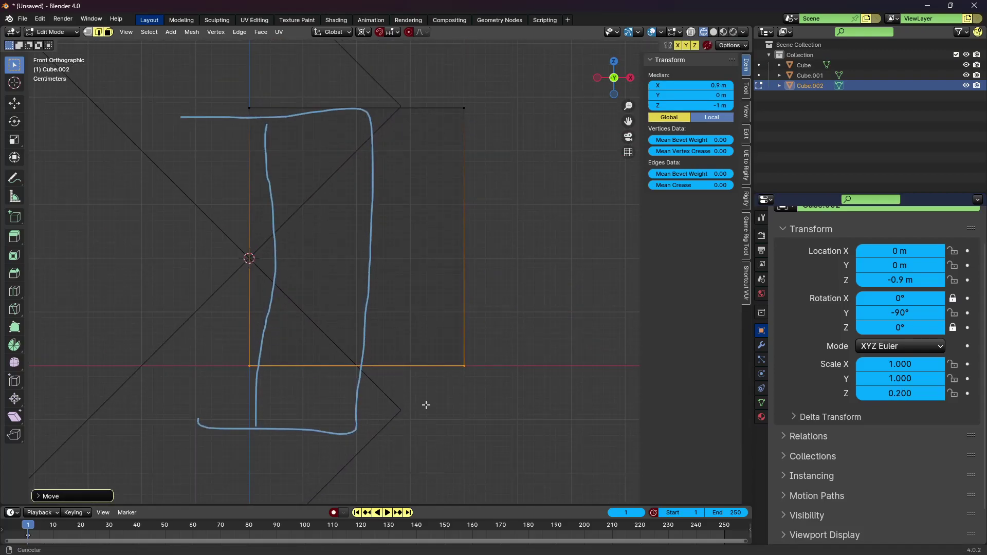
{"action": "key", "text": "g"}
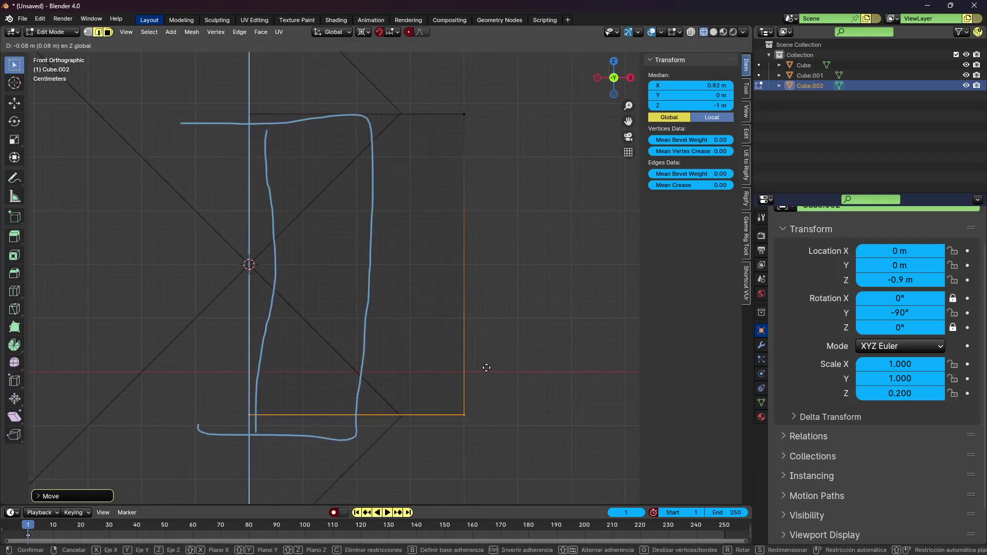
{"action": "left_click", "coordinate": [487, 369]}
{"action": "left_click", "coordinate": [503, 403]}
Step: Pull the right edge in along X to narrow the block, then return to Object Mode
{"action": "left_click_drag", "start_coordinate": [508, 451], "coordinate": [446, 89]}
{"action": "key", "text": "g"}
{"action": "key", "text": "x"}
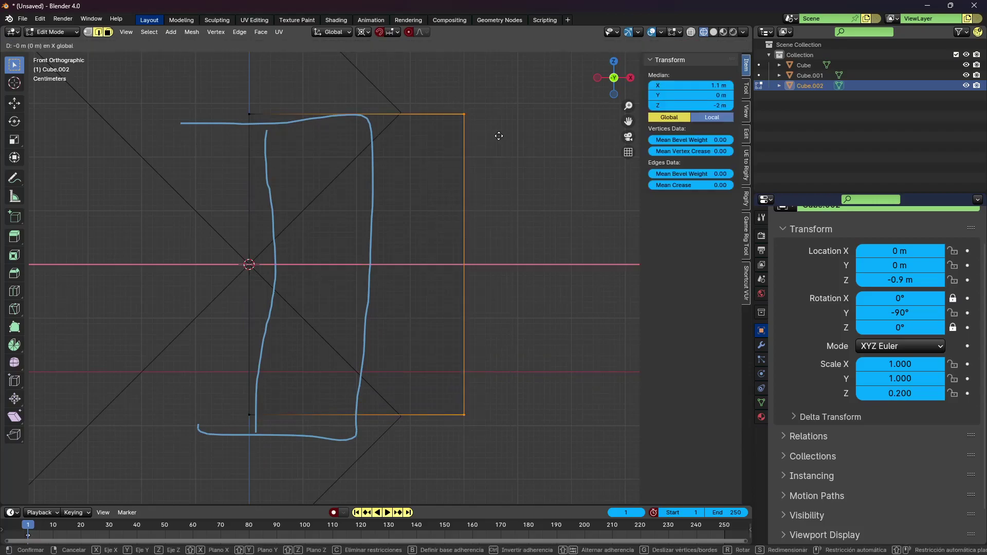
{"action": "left_click", "coordinate": [434, 123]}
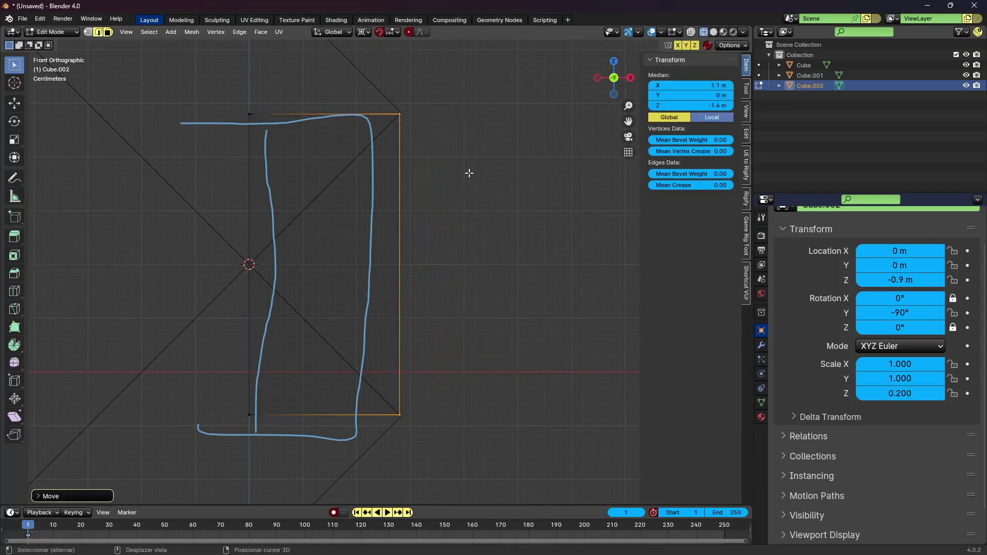
{"action": "key", "text": "shift+z"}
{"action": "scroll", "coordinate": [466, 178], "scroll_direction": "down", "scroll_amount": 3}
{"action": "middle_click_drag", "start_coordinate": [466, 178], "coordinate": [373, 198]}
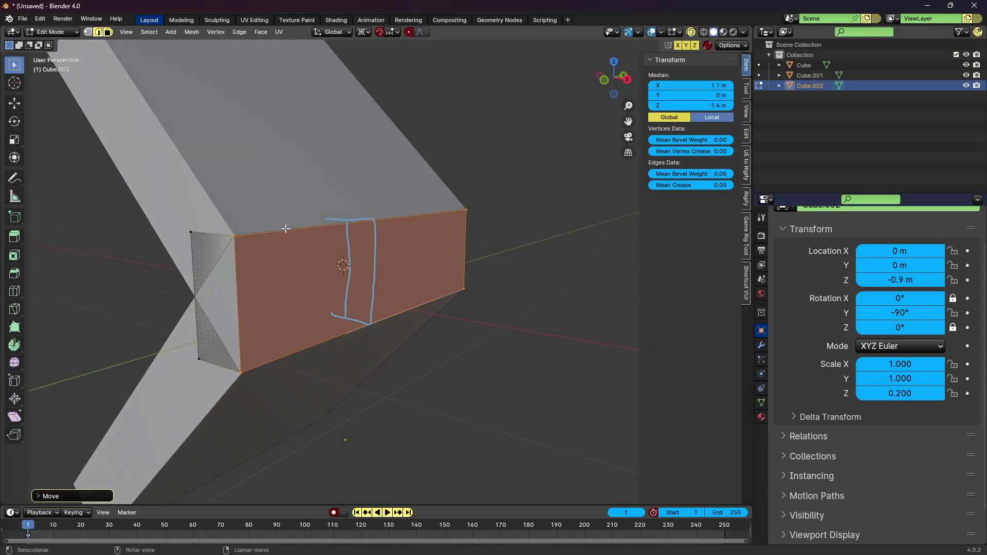
{"action": "middle_click_drag", "start_coordinate": [286, 229], "coordinate": [267, 255]}
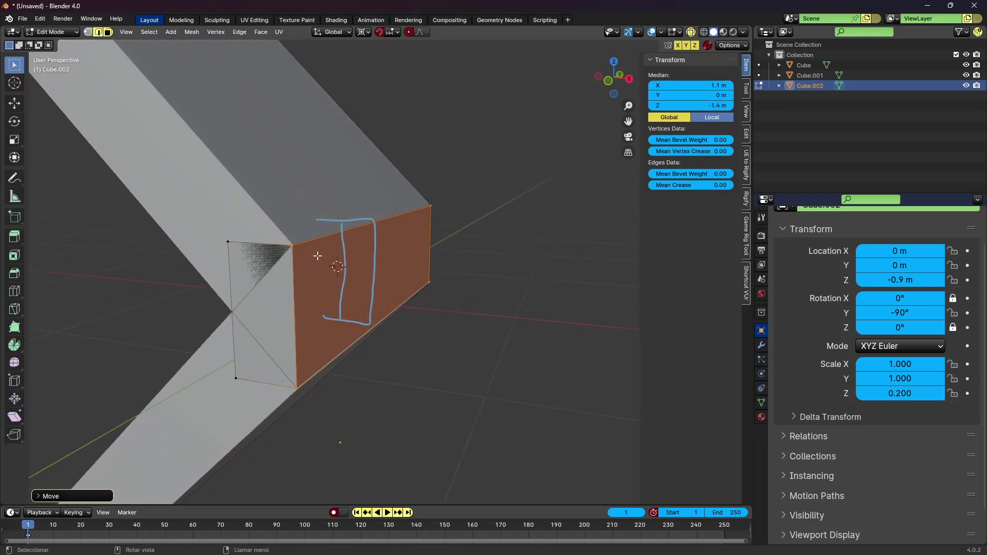
{"action": "key", "text": "KP_1"}
{"action": "key", "text": "Tab"}
Step: Fold the upper arm Cube.001 around the hinge, fixing its Y rotation at exactly -90°
{"action": "left_click", "coordinate": [307, 170]}
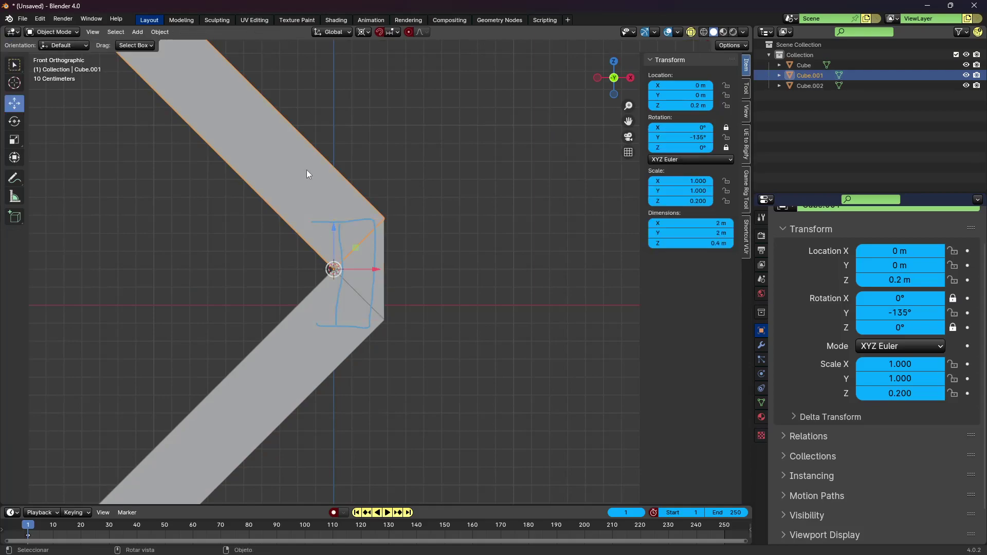
{"action": "mouse_move", "coordinate": [895, 313]}
{"action": "left_mouse_down"}
{"action": "mouse_move", "coordinate": [926, 313]}
{"action": "mouse_move", "coordinate": [874, 312]}
{"action": "left_mouse_up"}
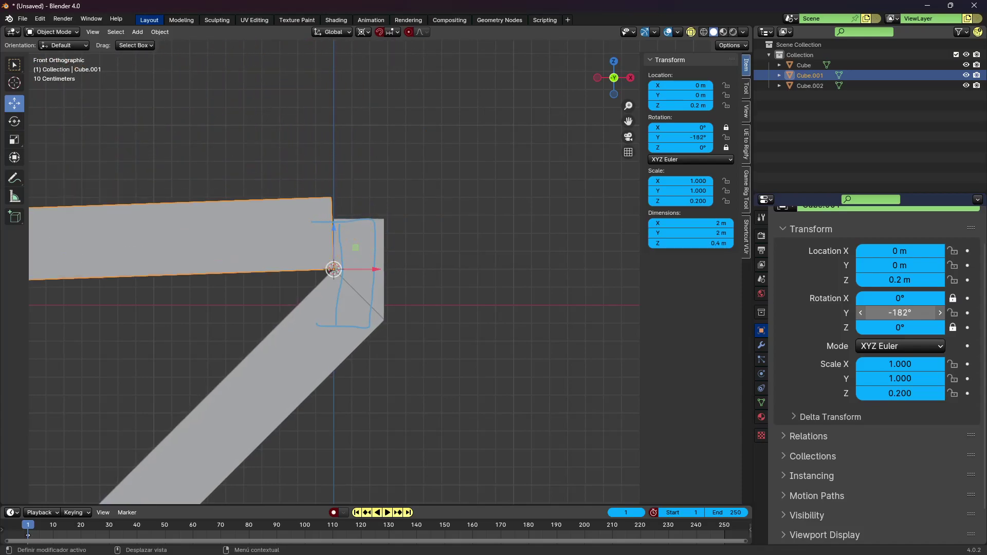
{"action": "left_click_drag", "start_coordinate": [900, 313], "coordinate": [895, 313]}
{"action": "mouse_move", "coordinate": [504, 268]}
{"action": "middle_mouse_down"}
{"action": "mouse_move", "coordinate": [527, 272]}
{"action": "mouse_move", "coordinate": [483, 275]}
{"action": "mouse_move", "coordinate": [517, 280]}
{"action": "middle_mouse_up"}
{"action": "key", "text": "KP_1"}
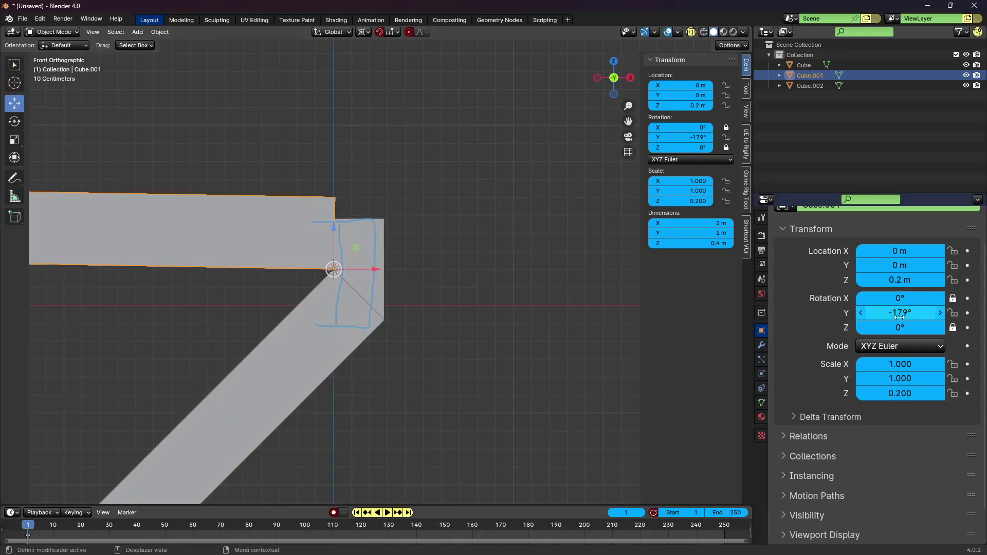
{"action": "mouse_move", "coordinate": [900, 313]}
{"action": "left_mouse_down"}
{"action": "mouse_move", "coordinate": [949, 313]}
{"action": "mouse_move", "coordinate": [894, 313]}
{"action": "left_mouse_up"}
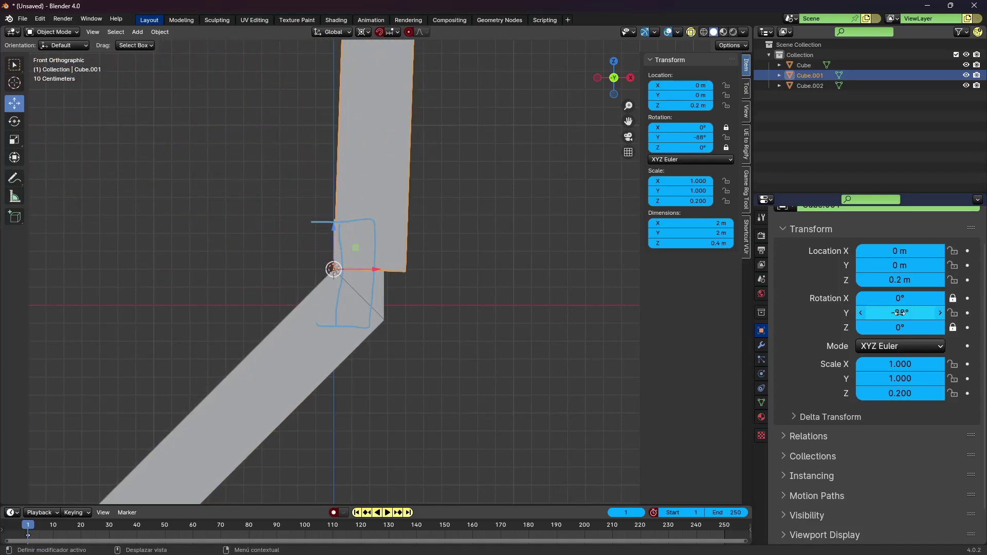
{"action": "left_click", "coordinate": [901, 313]}
{"action": "type", "text": "0"}
{"action": "key", "text": "Return"}
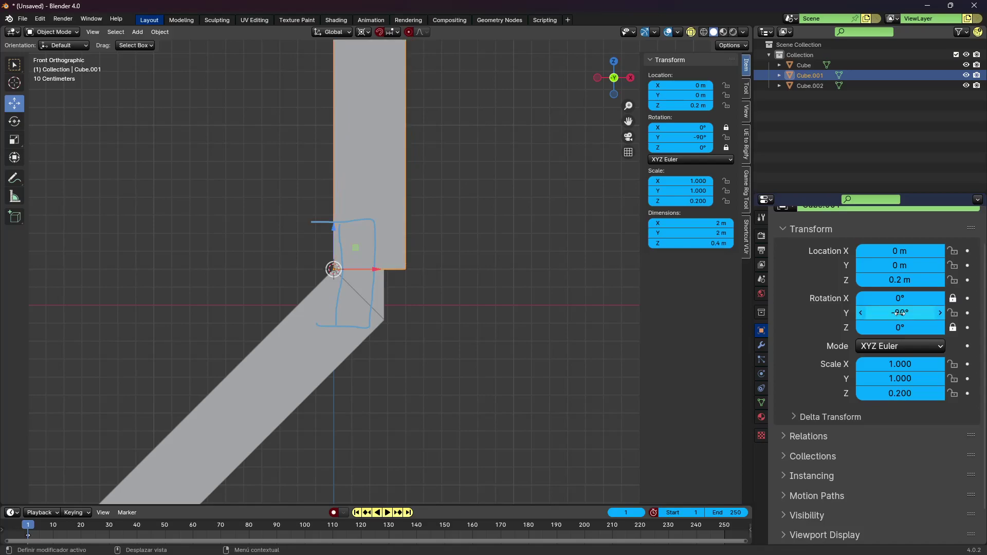
{"action": "middle_click_drag", "start_coordinate": [513, 189], "coordinate": [475, 344]}
Step: Try a -135° Y rotation on hinge block Cube.002, then undo it
{"action": "left_click", "coordinate": [474, 334]}
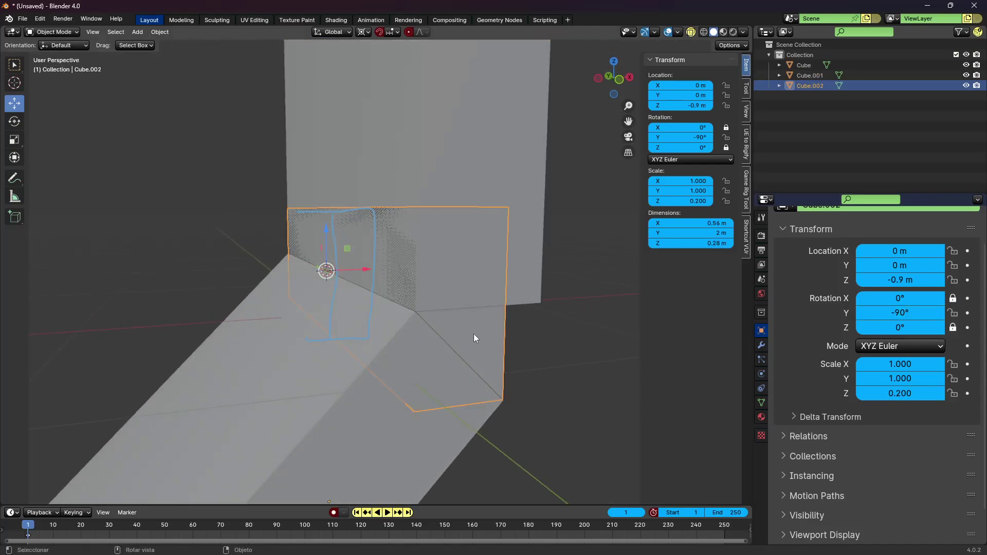
{"action": "key", "text": "KP_3"}
{"action": "key", "text": "KP_1"}
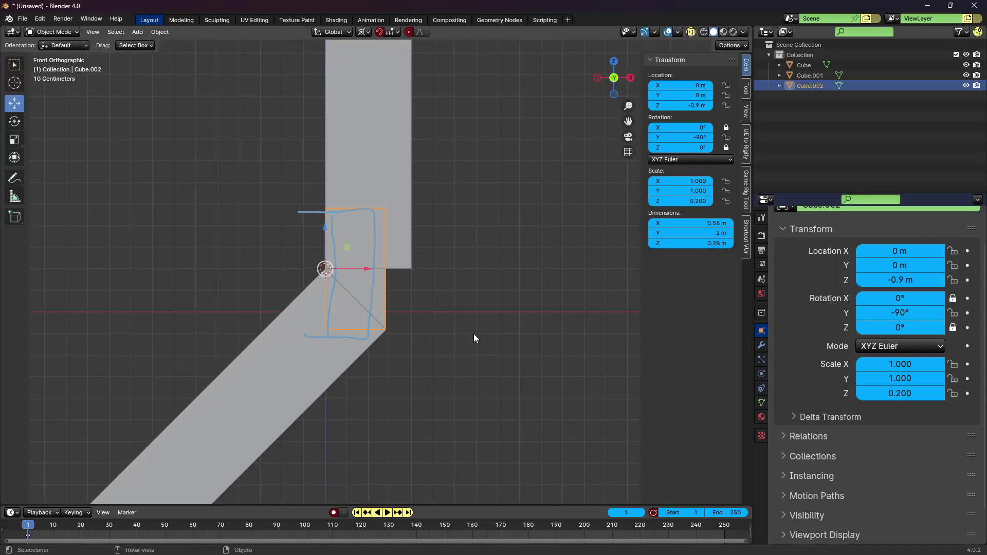
{"action": "left_click", "coordinate": [886, 311]}
{"action": "type", "text": "d-45"}
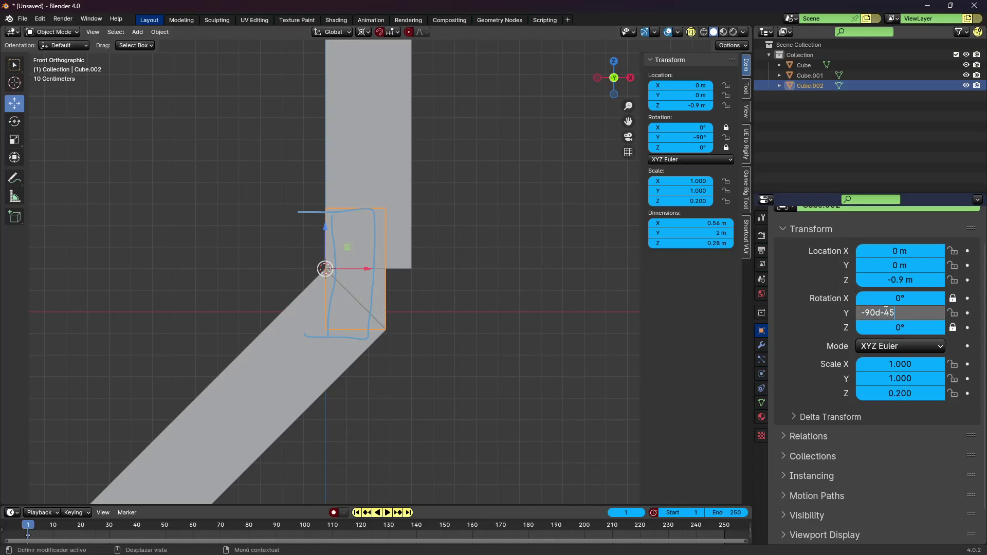
{"action": "type", "text": "-135"}
{"action": "key", "text": "Return"}
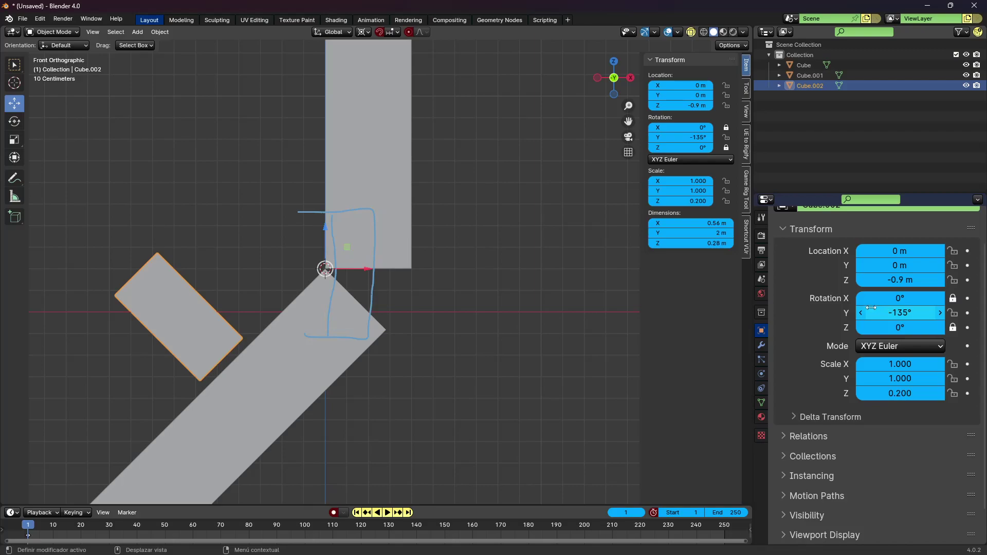
{"action": "key", "text": "ctrl+z"}
Step: Set the upper arm Cube.001's Y rotation back to -135°
{"action": "left_click", "coordinate": [372, 128]}
{"action": "left_click", "coordinate": [900, 309]}
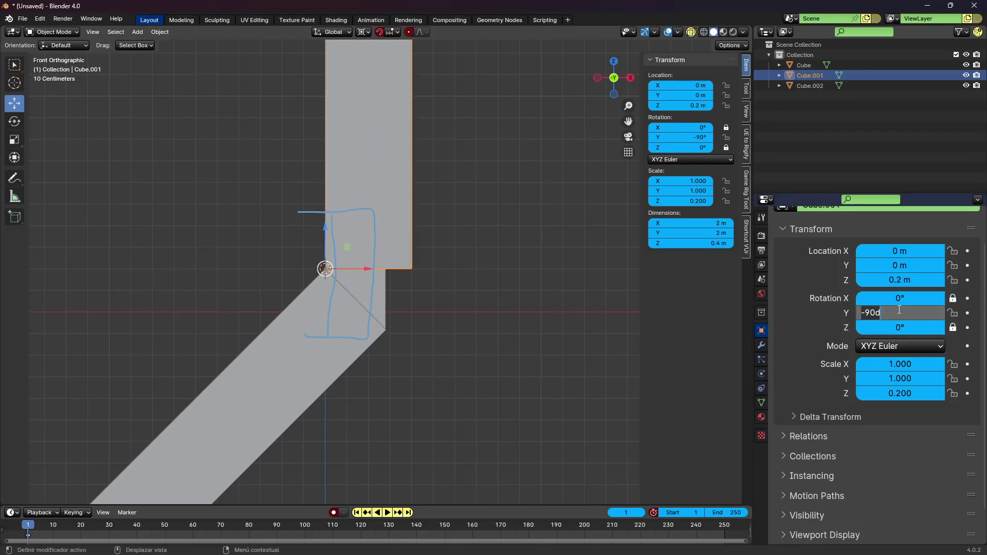
{"action": "type", "text": "135"}
{"action": "key", "text": "Return"}
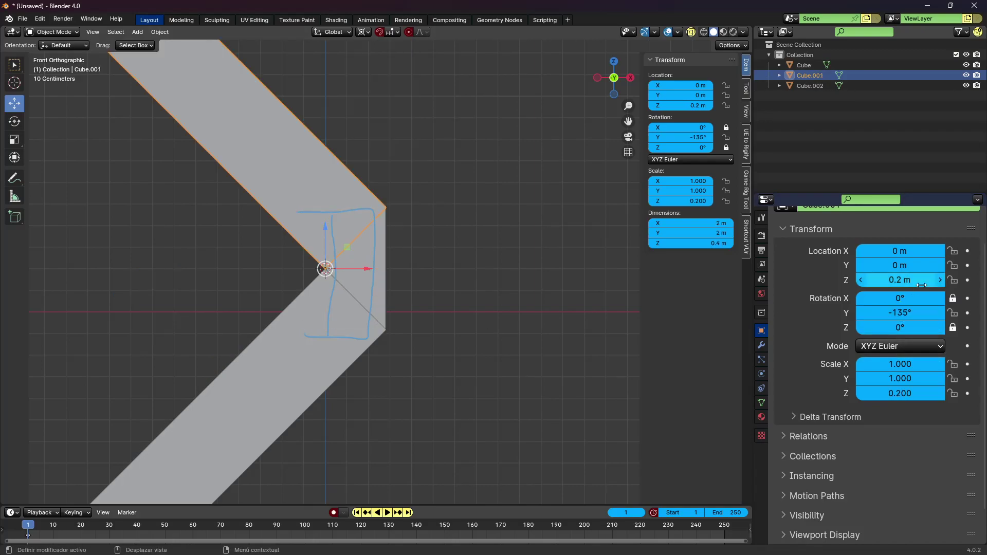
{"action": "mouse_move", "coordinate": [386, 250]}
{"action": "middle_mouse_down"}
{"action": "mouse_move", "coordinate": [343, 247]}
{"action": "mouse_move", "coordinate": [392, 246]}
{"action": "middle_mouse_up"}
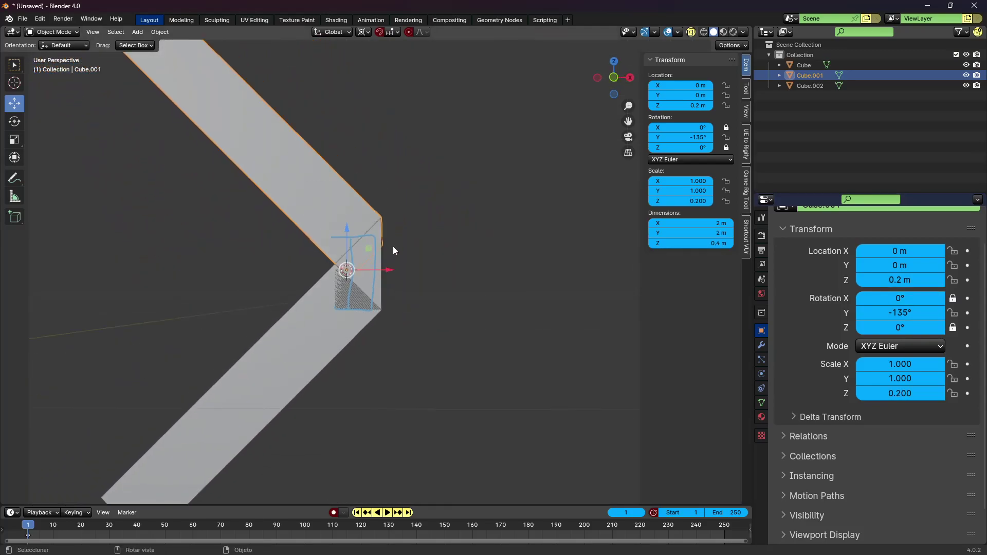
{"action": "key", "text": "KP_3"}
Step: Rotate the upper arm to -90° and the base Cube by -90°
{"action": "key", "text": "KP_1"}
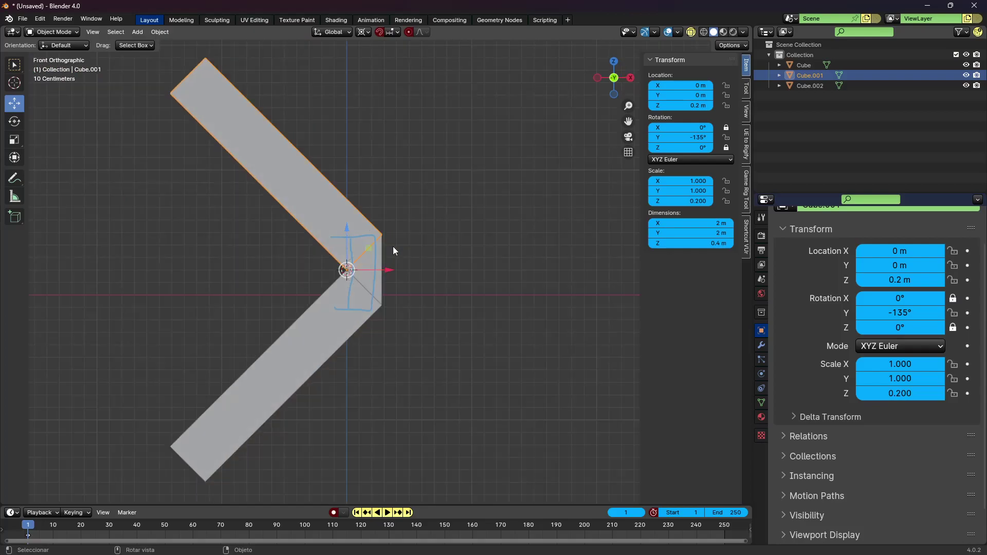
{"action": "key", "text": "r"}
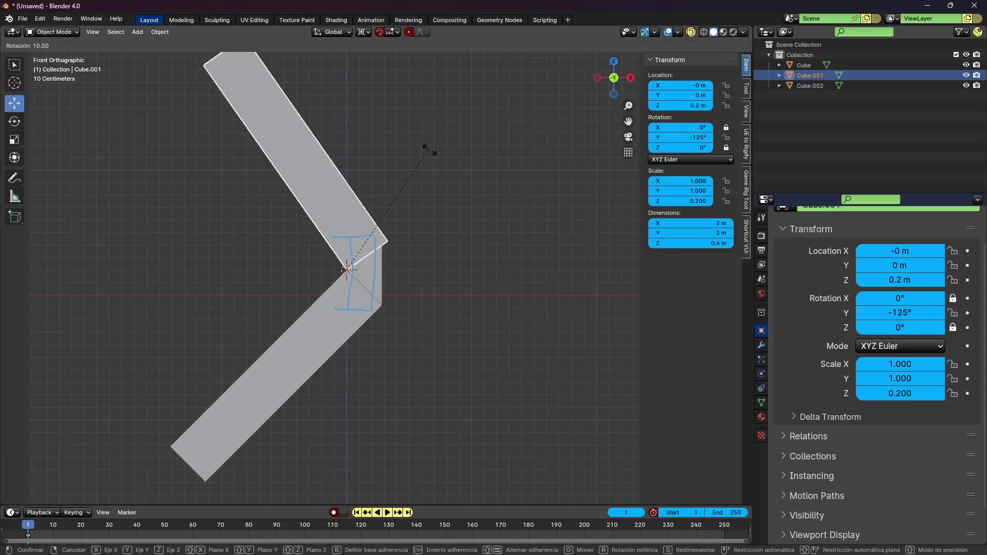
{"action": "left_click", "coordinate": [477, 220]}
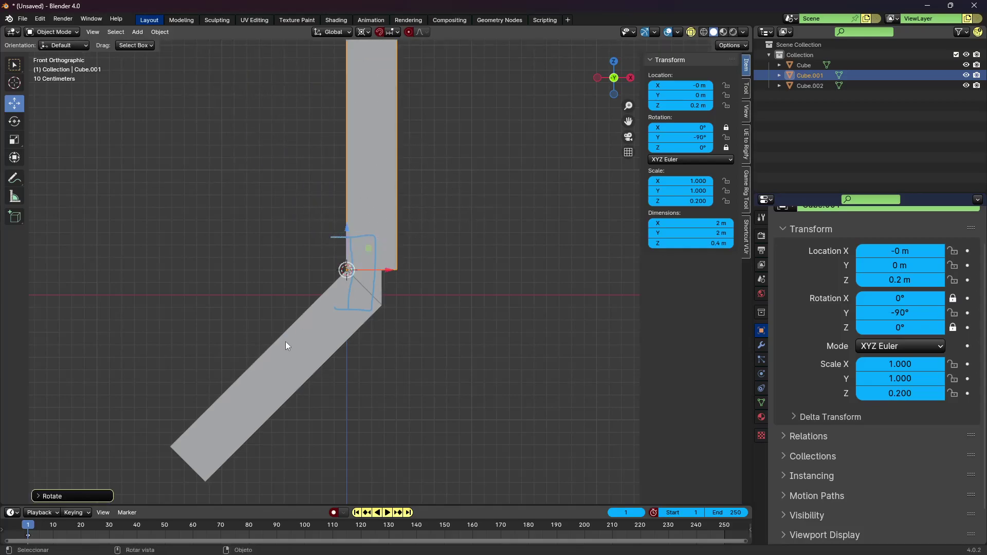
{"action": "left_click", "coordinate": [286, 341]}
{"action": "key", "text": "r"}
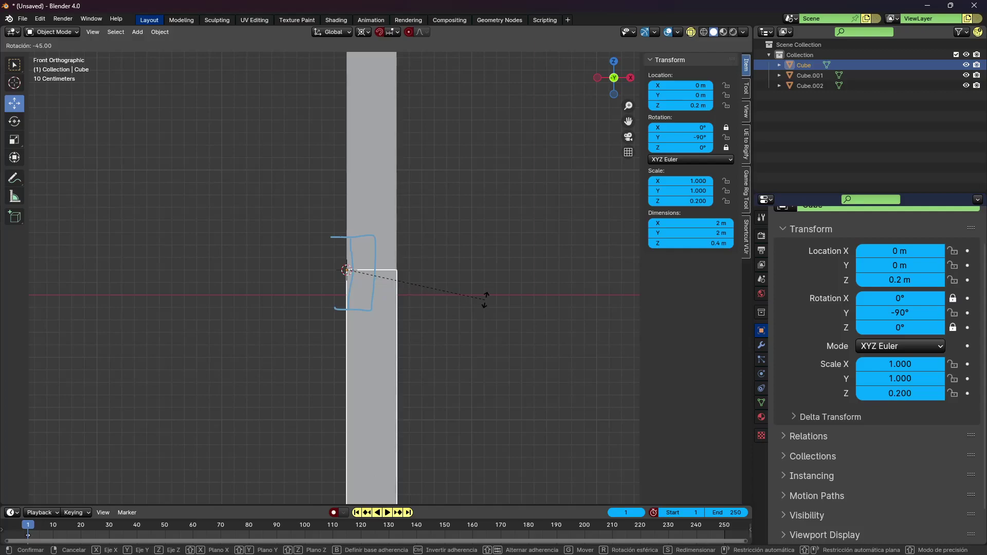
{"action": "left_click", "coordinate": [486, 295]}
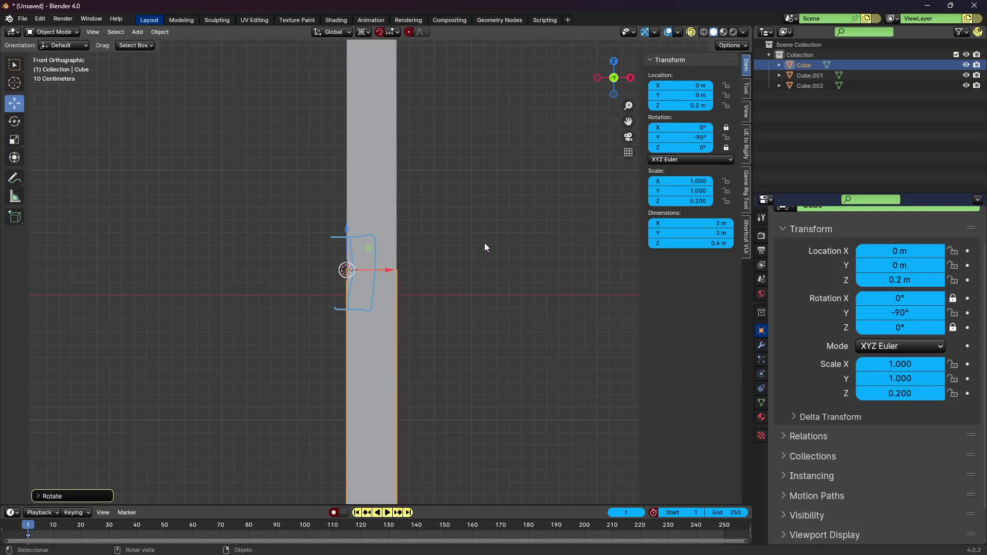
Step: Swing the lower block Cube around the hinge until it lies flat
{"action": "scroll", "coordinate": [424, 233], "scroll_direction": "down", "scroll_amount": 2}
{"action": "mouse_move", "coordinate": [391, 220]}
{"action": "middle_mouse_down"}
{"action": "mouse_move", "coordinate": [433, 233]}
{"action": "mouse_move", "coordinate": [401, 271]}
{"action": "mouse_move", "coordinate": [399, 241]}
{"action": "middle_mouse_up"}
{"action": "key", "text": "KP_1"}
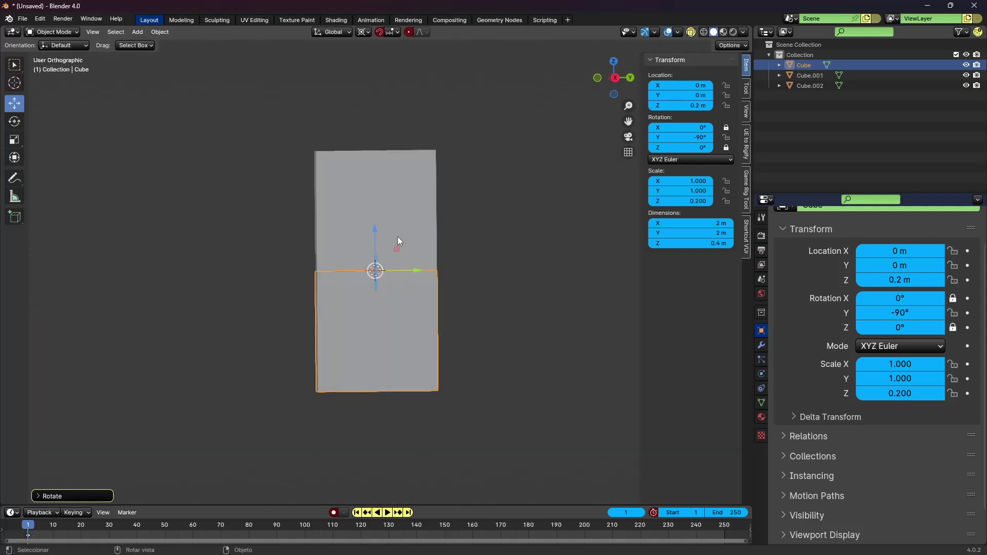
{"action": "scroll", "coordinate": [430, 227], "scroll_direction": "up", "scroll_amount": 2}
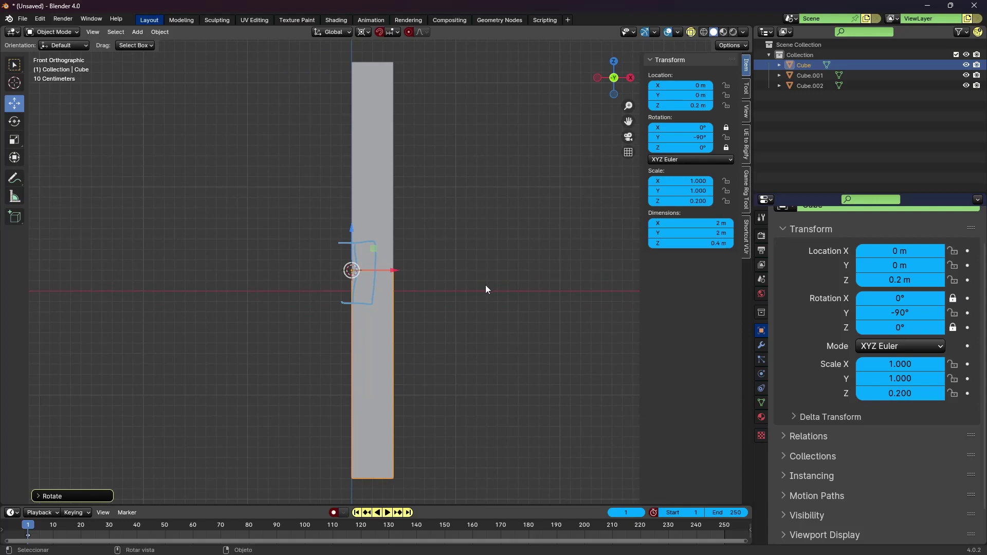
{"action": "key", "text": "r"}
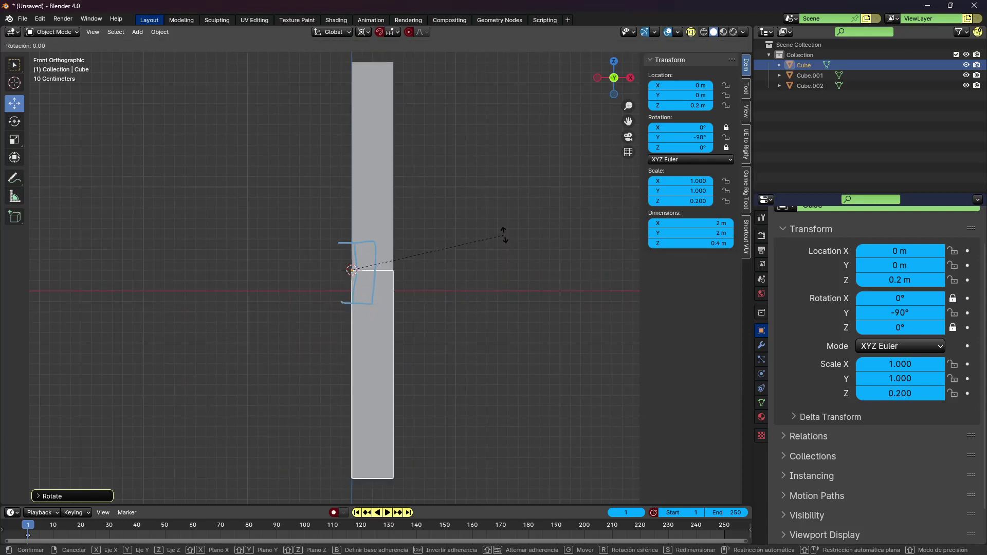
{"action": "left_click", "coordinate": [361, 298]}
Step: Fold Cube.001 to -180° Y so it lies flat on top of Cube
{"action": "left_click", "coordinate": [376, 192]}
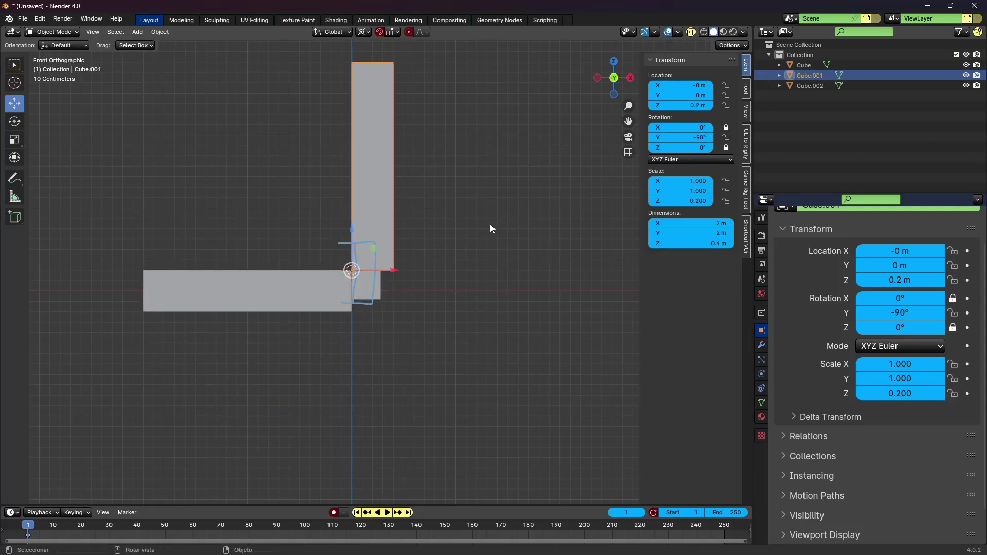
{"action": "key", "text": "r"}
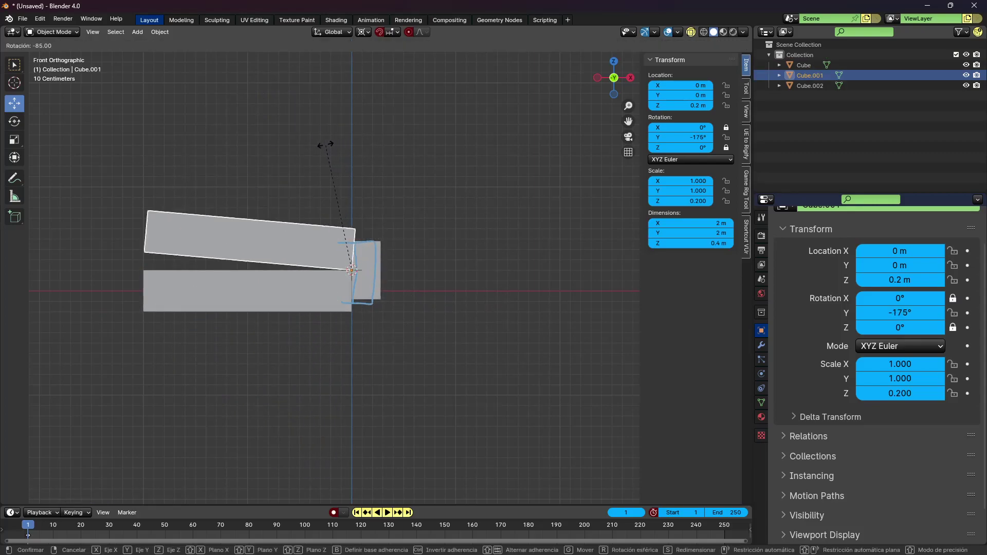
{"action": "left_click", "coordinate": [310, 147]}
{"action": "mouse_move", "coordinate": [311, 147]}
{"action": "middle_mouse_down"}
{"action": "mouse_move", "coordinate": [351, 196]}
{"action": "mouse_move", "coordinate": [309, 193]}
{"action": "middle_mouse_up"}
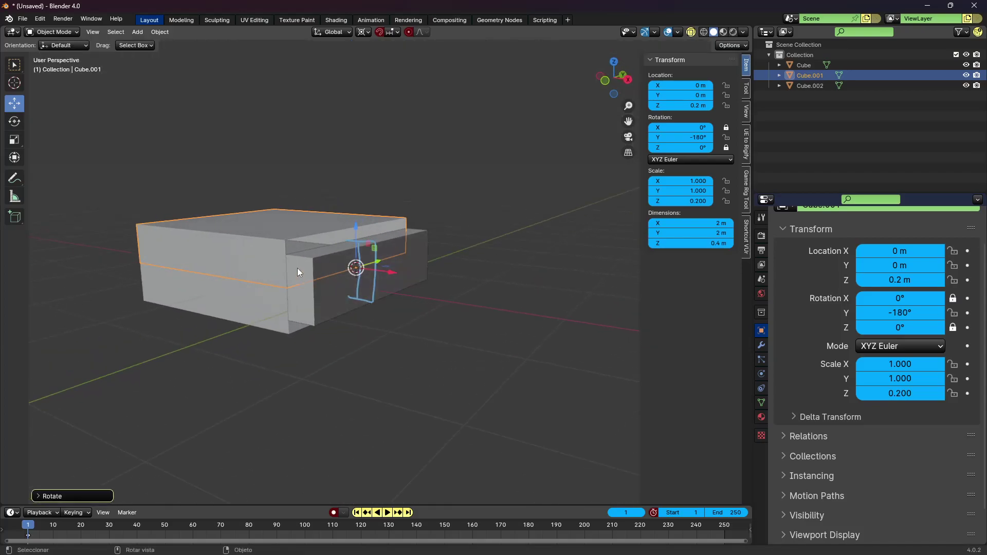
{"action": "scroll", "coordinate": [293, 258], "scroll_direction": "up", "scroll_amount": 3}
Step: Raise hinge piece Cube.002's top vertices 0.1 m along Z in X-ray Edit Mode
{"action": "left_click", "coordinate": [286, 232]}
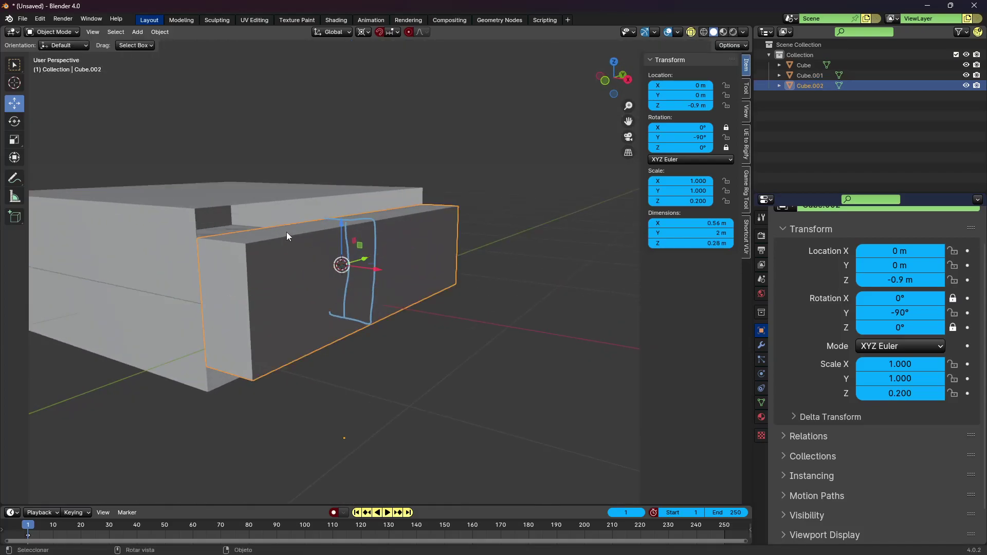
{"action": "key", "text": "Tab"}
{"action": "key", "text": "KP_1"}
{"action": "key", "text": "alt+z"}
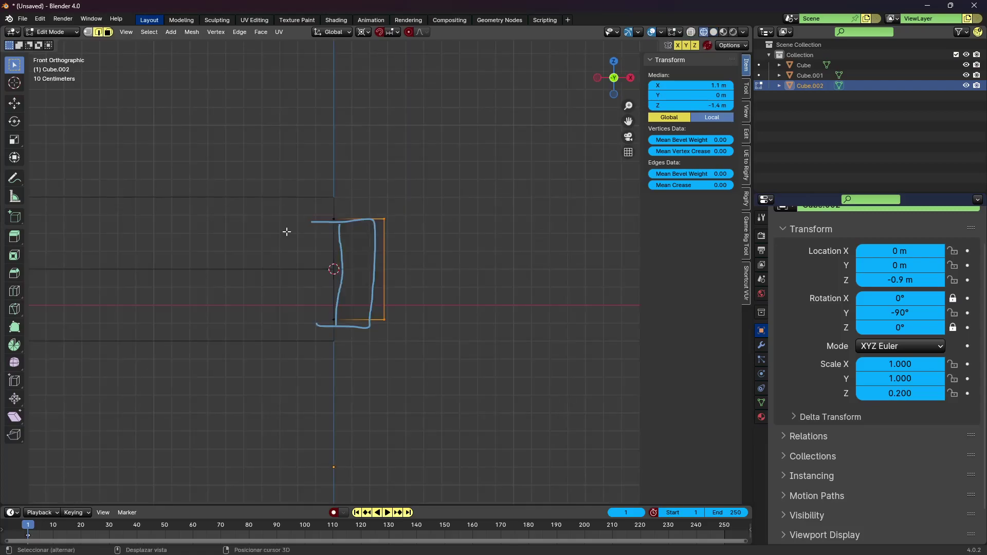
{"action": "left_click", "coordinate": [403, 231]}
{"action": "left_click_drag", "start_coordinate": [403, 232], "coordinate": [309, 199]}
{"action": "key", "text": "g"}
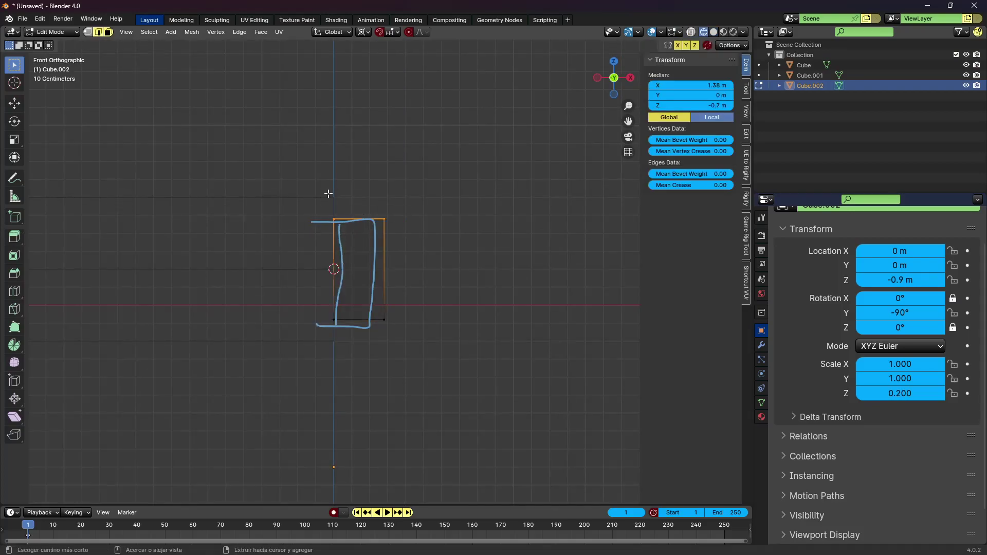
{"action": "key", "text": "z"}
{"action": "left_click", "coordinate": [346, 182]}
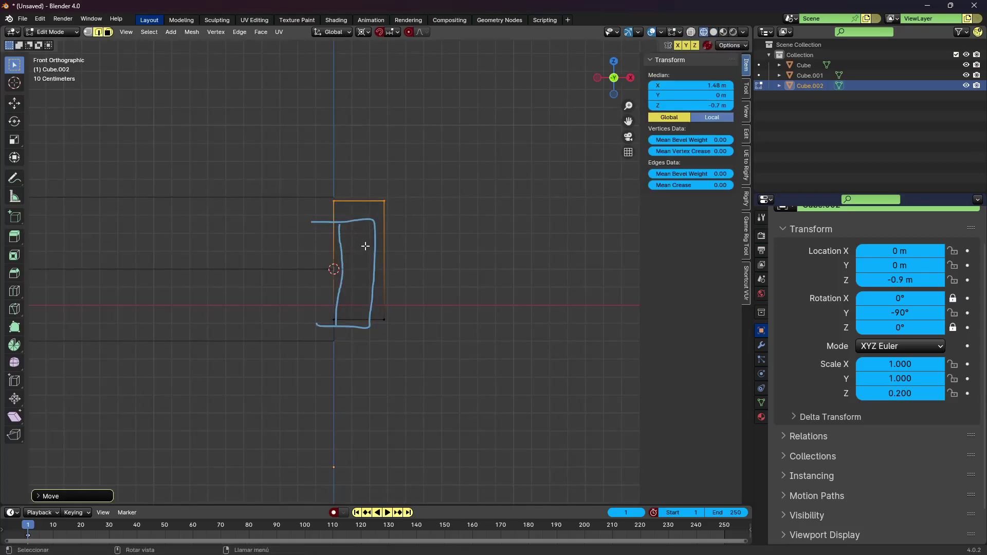
Step: Lower the hinge piece's bottom vertices by 0.1 m
{"action": "key", "text": "alt+a"}
{"action": "left_click_drag", "start_coordinate": [402, 326], "coordinate": [305, 298]}
{"action": "key", "text": "g"}
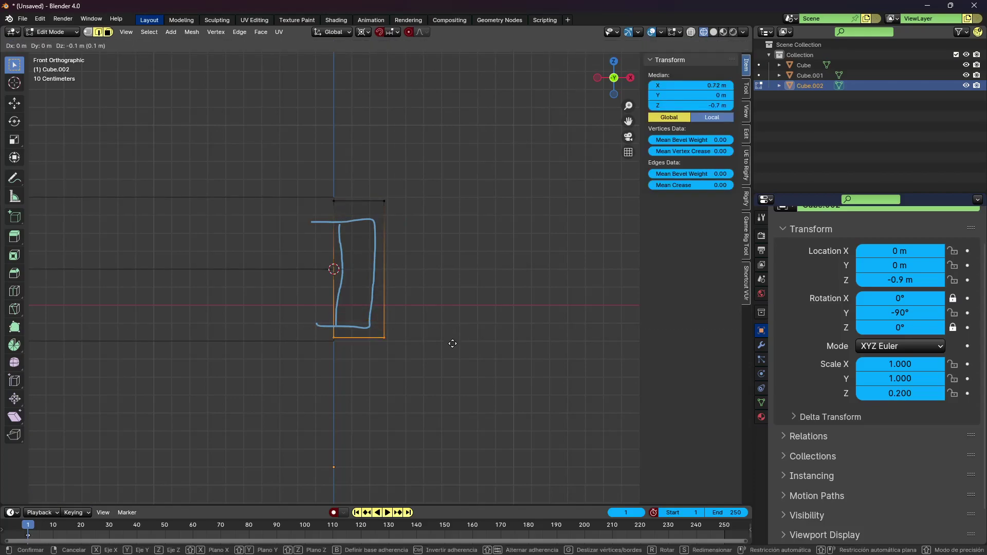
{"action": "left_click", "coordinate": [443, 329]}
Step: Select the hinge piece's outer side face and inspect it in perspective
{"action": "key", "text": "alt+a"}
{"action": "left_click_drag", "start_coordinate": [360, 360], "coordinate": [395, 199]}
{"action": "middle_click_drag", "start_coordinate": [395, 199], "coordinate": [356, 238]}
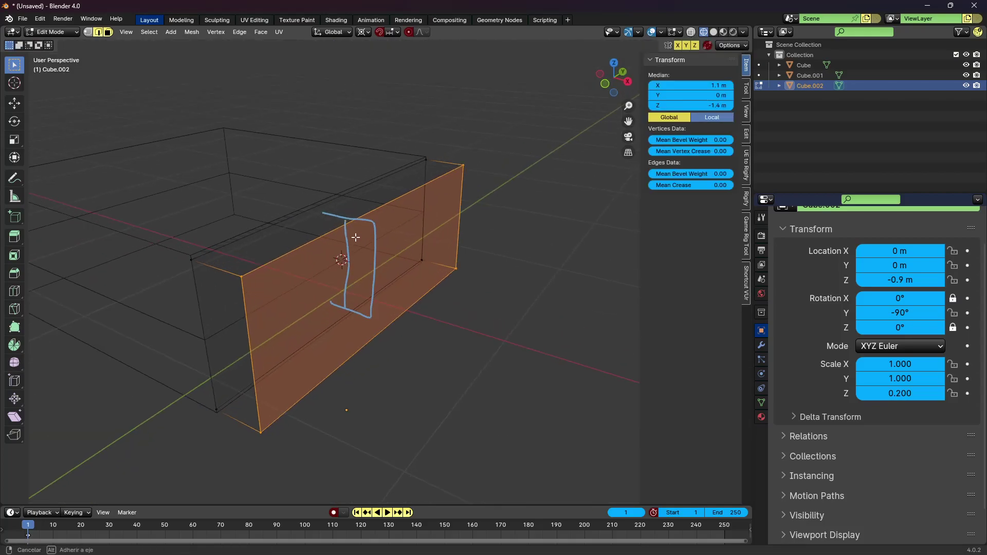
{"action": "scroll", "coordinate": [355, 238], "scroll_direction": "down", "scroll_amount": 2}
{"action": "right_click", "coordinate": [371, 293]}
{"action": "key", "text": "Escape"}
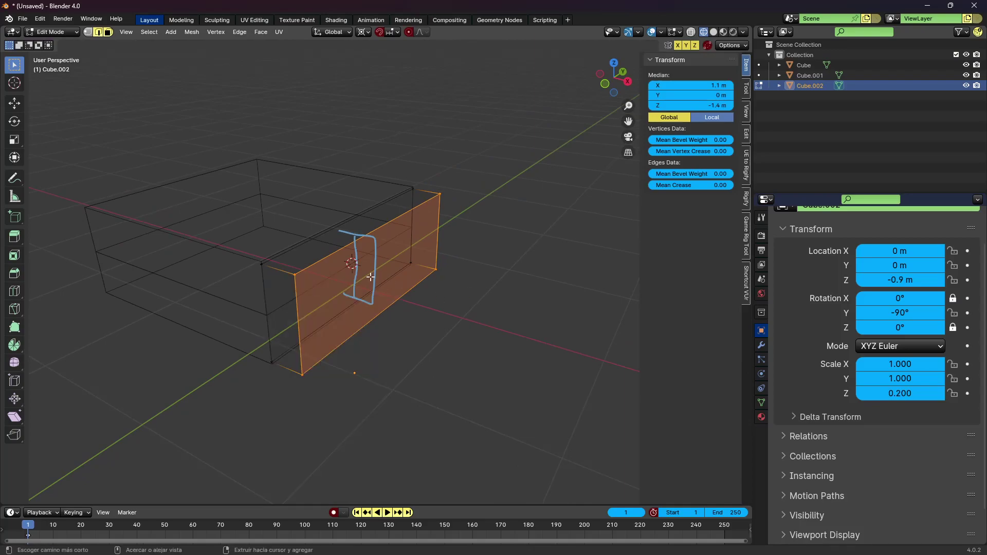
Step: Round the hinge's top outer edge with a 3-segment, 0.235 m bevel
{"action": "key", "text": "ctrl+b"}
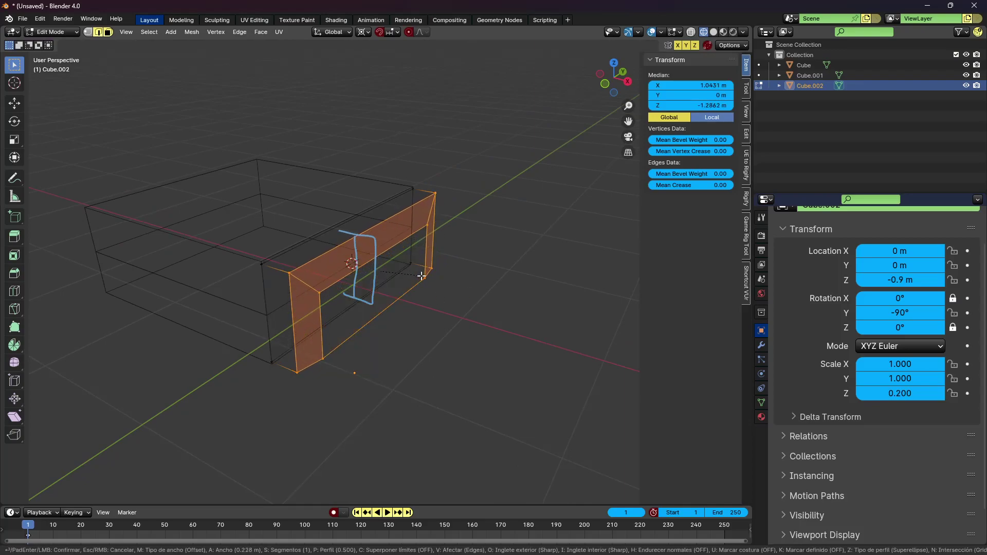
{"action": "key", "text": "Escape"}
{"action": "left_click", "coordinate": [286, 271]}
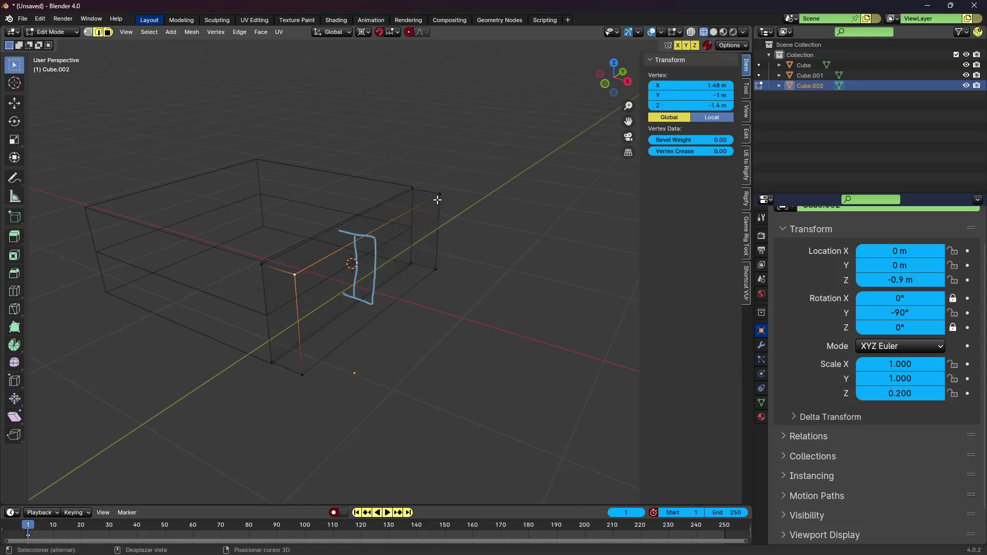
{"action": "key", "text": "ctrl+b"}
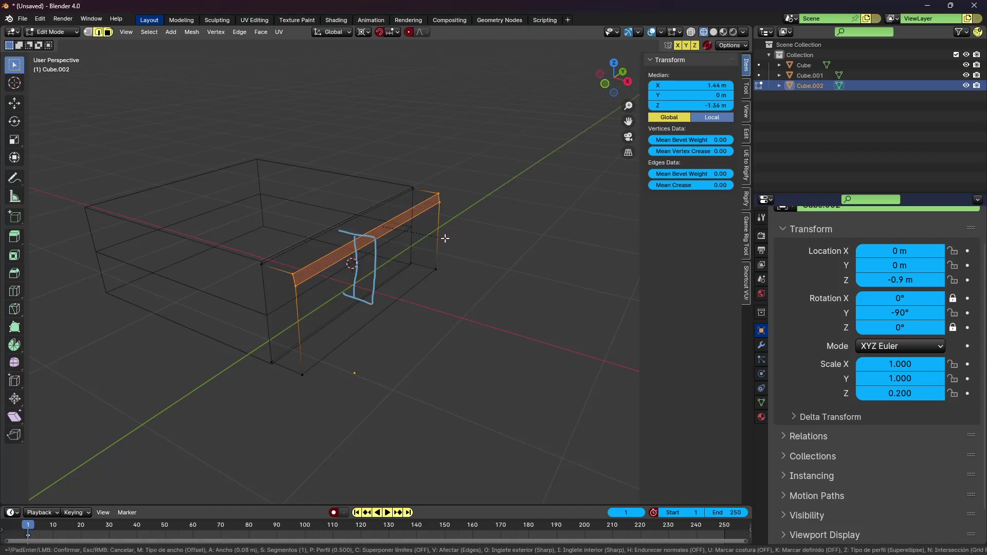
{"action": "key", "text": "Escape"}
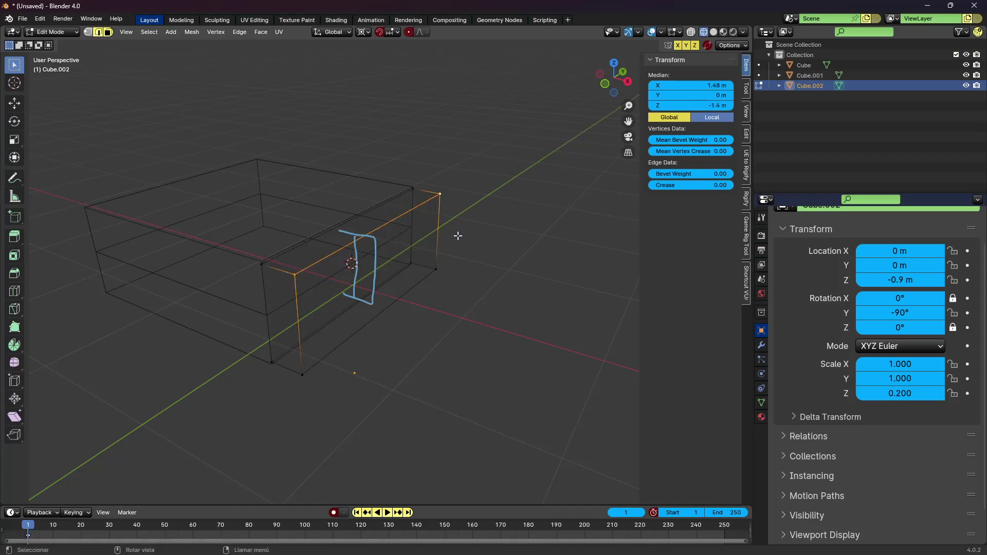
{"action": "key", "text": "ctrl+b"}
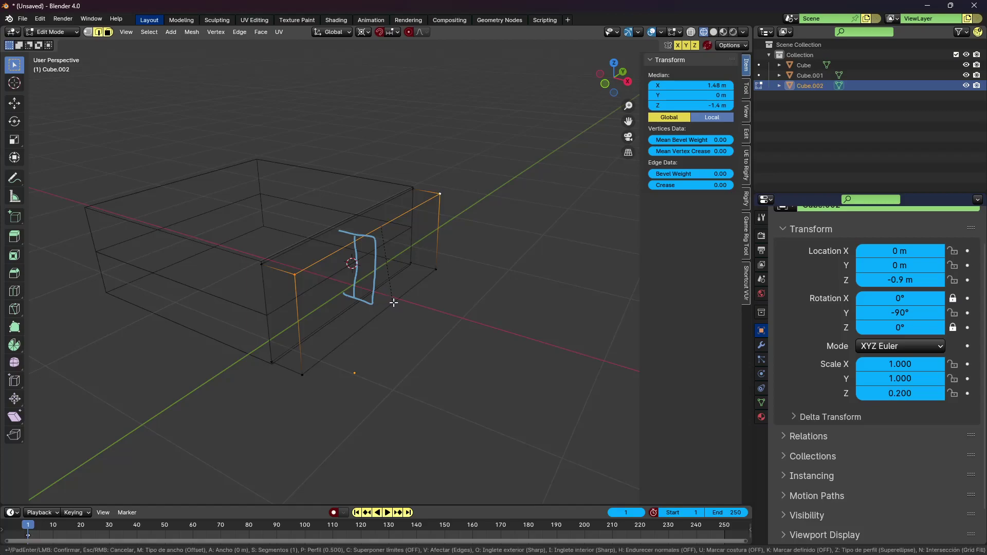
{"action": "left_click", "coordinate": [457, 297]}
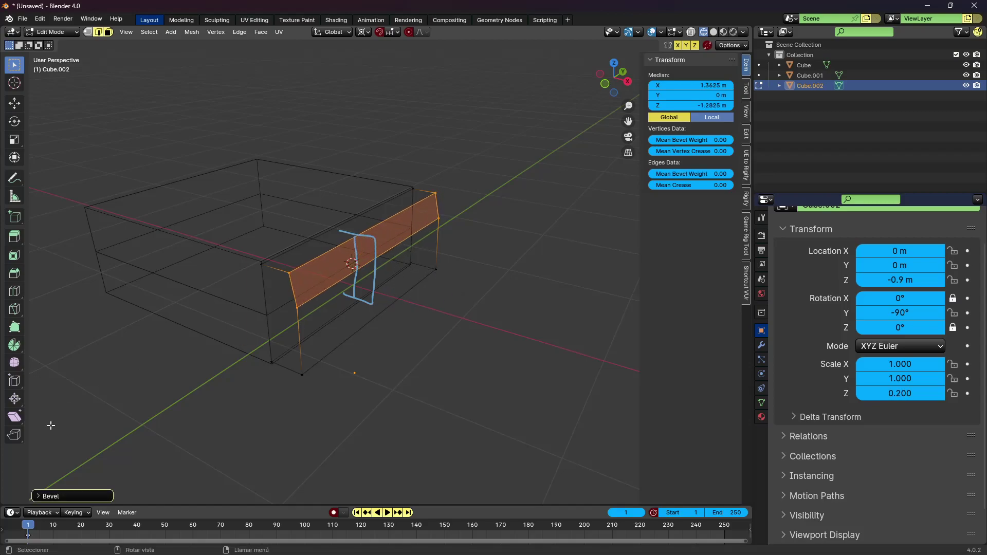
{"action": "left_click", "coordinate": [51, 497]}
{"action": "left_click", "coordinate": [169, 348]}
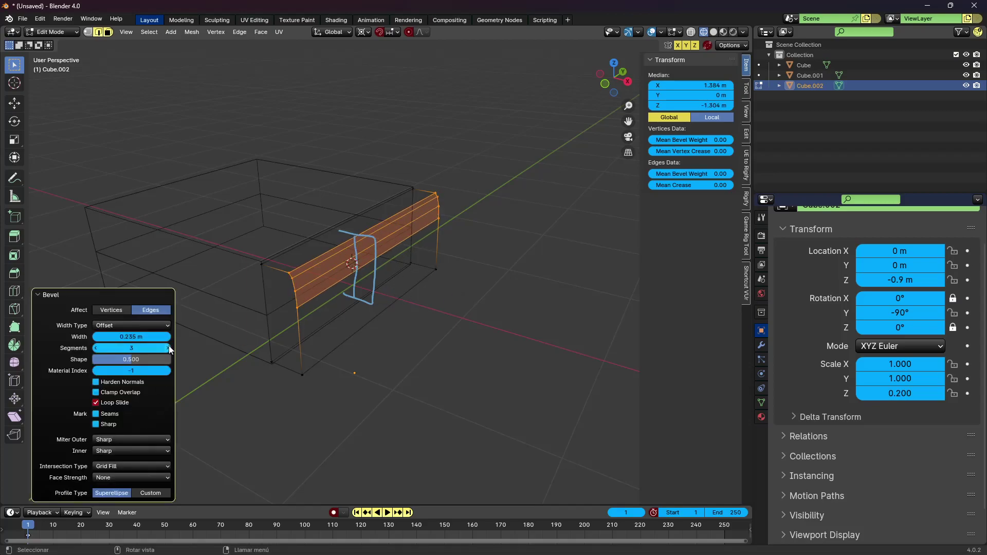
Step: Select the hinge piece's bottom edge vertices and try bevelling them
{"action": "left_click", "coordinate": [348, 361]}
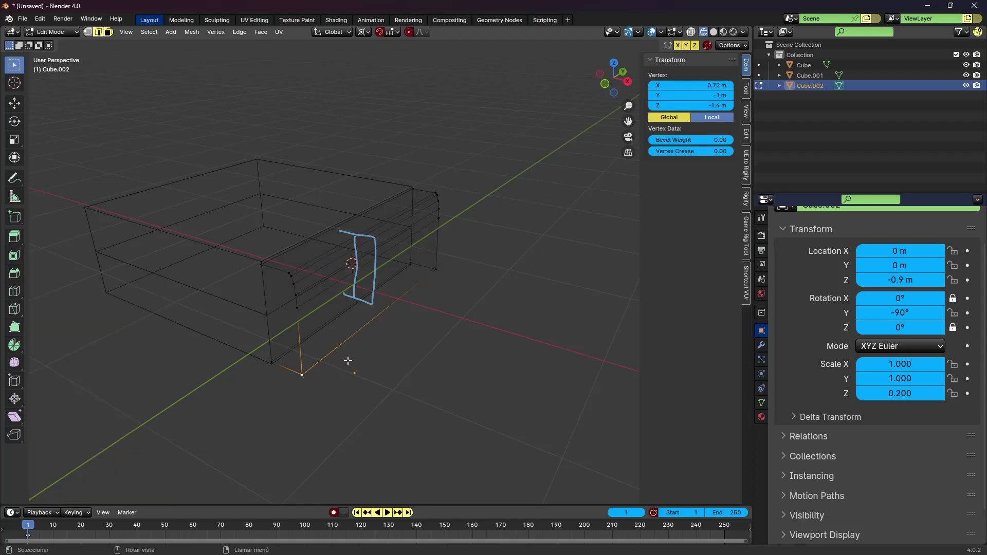
{"action": "left_click", "coordinate": [431, 280], "text": "shift"}
{"action": "key", "text": "ctrl+b"}
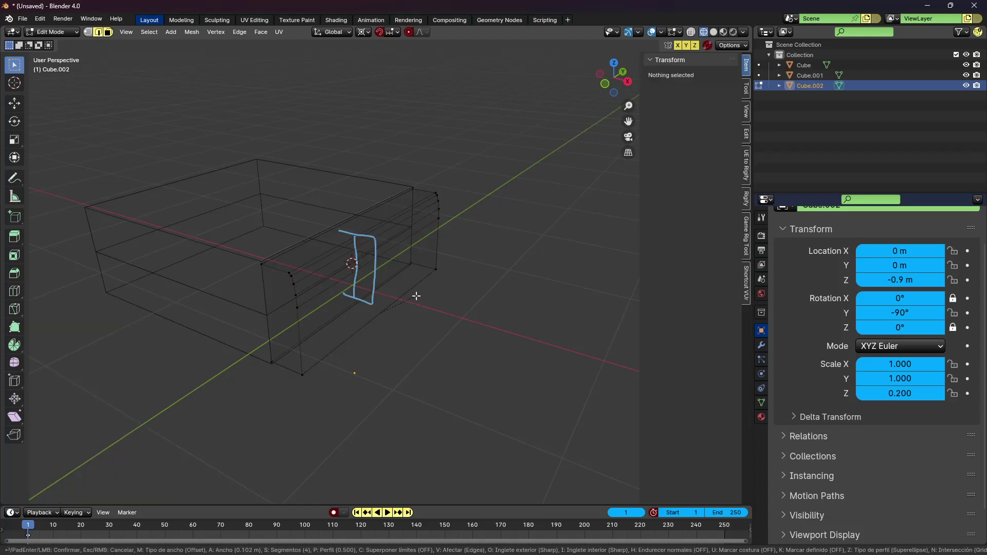
{"action": "key", "text": "Escape"}
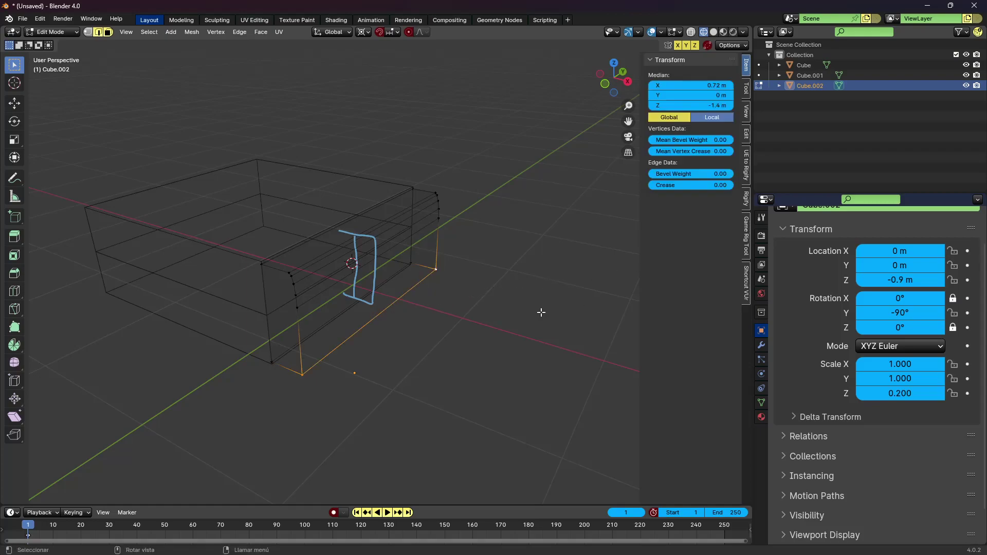
{"action": "key", "text": "ctrl+b"}
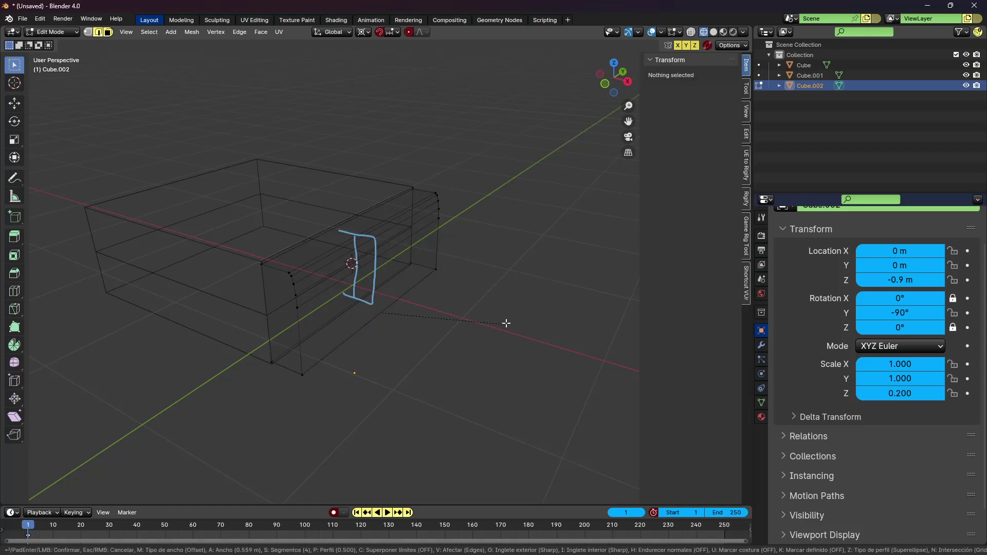
{"action": "key", "text": "Escape"}
{"action": "left_click", "coordinate": [280, 364]}
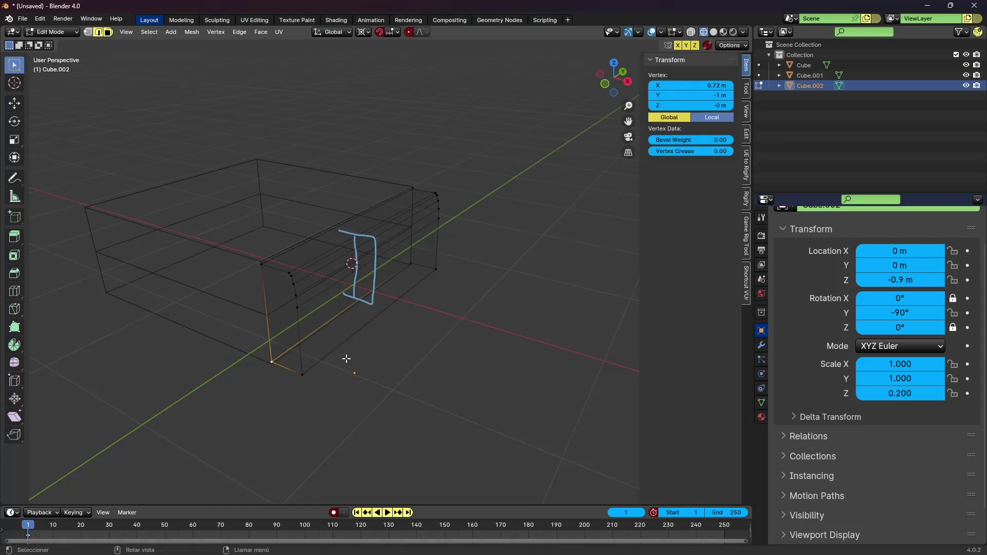
{"action": "left_click", "coordinate": [431, 299], "text": "shift"}
{"action": "middle_click_drag", "start_coordinate": [432, 301], "coordinate": [388, 307]}
{"action": "right_click", "coordinate": [390, 317]}
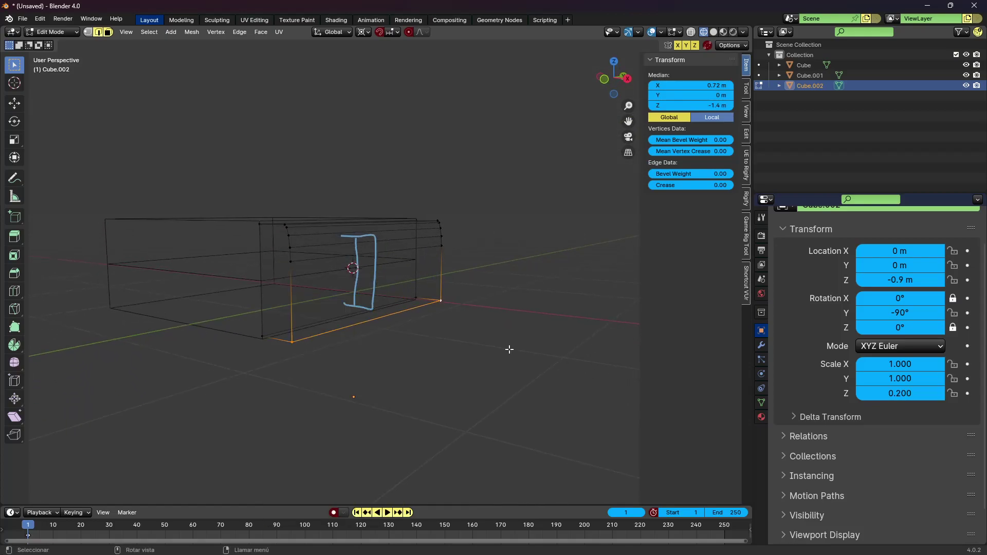
Step: Merge the hinge block's duplicate vertices by distance
{"action": "key", "text": "g"}
{"action": "key", "text": "Escape"}
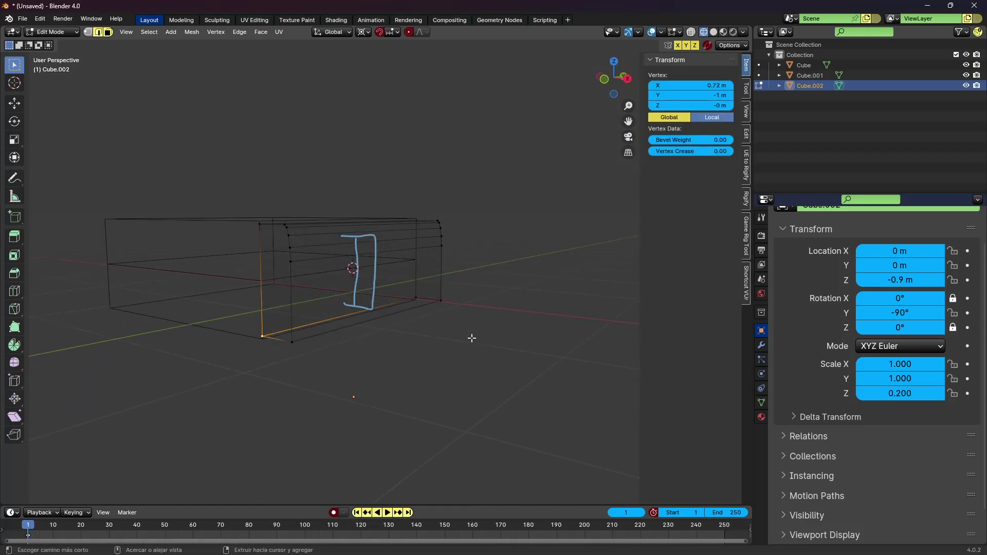
{"action": "key", "text": "ctrl+l"}
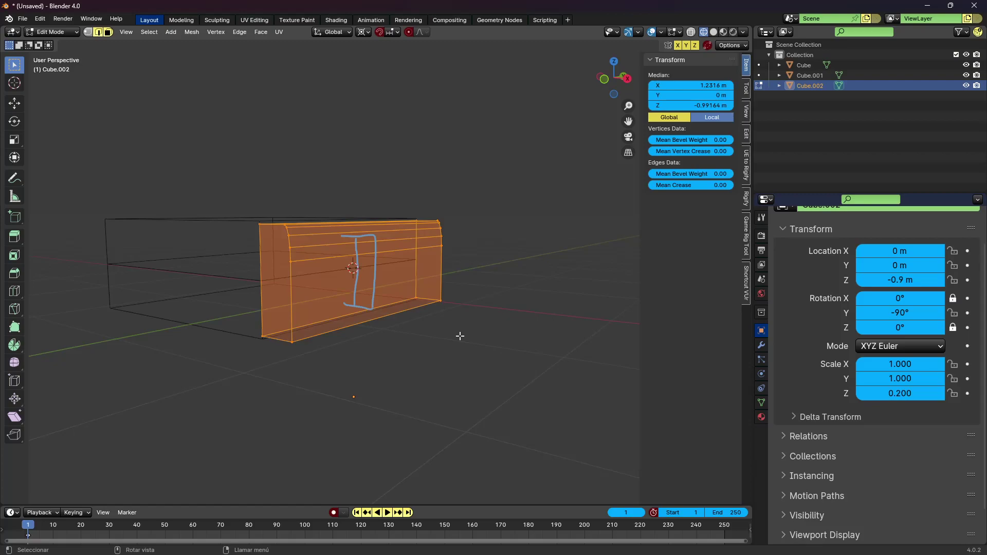
{"action": "key", "text": "m"}
{"action": "left_click", "coordinate": [460, 335]}
Step: Select the bottom edge of hinge block Cube.002
{"action": "left_click", "coordinate": [319, 340]}
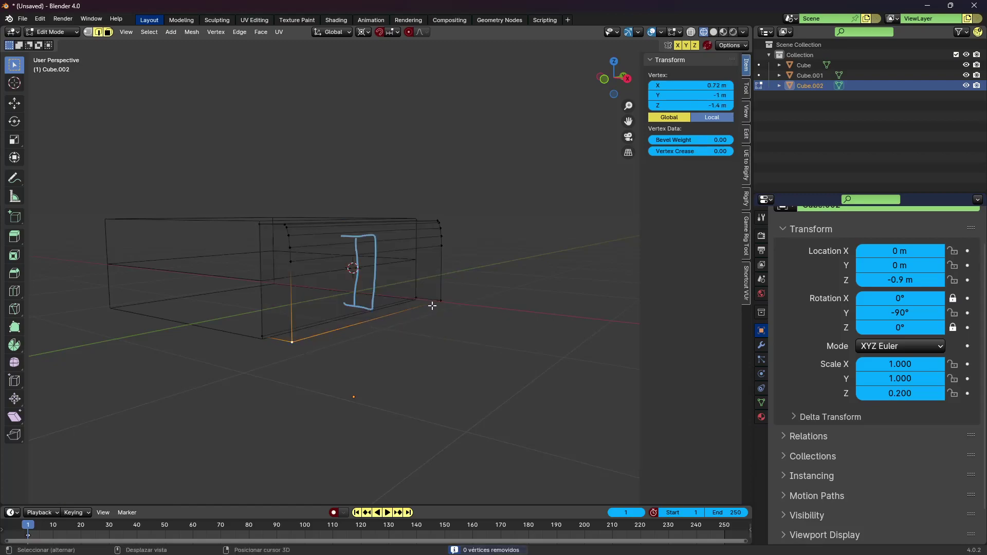
{"action": "left_click", "coordinate": [432, 306], "text": "ctrl"}
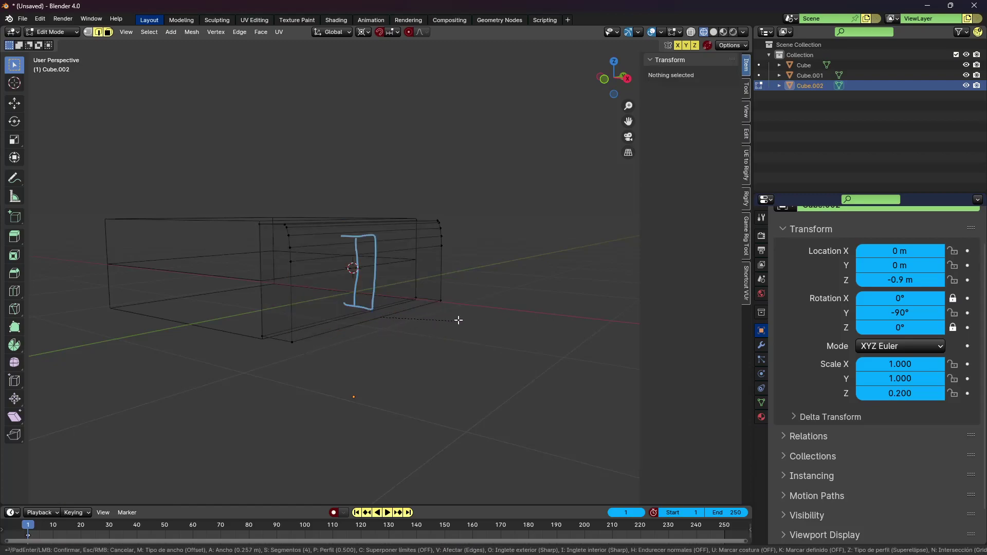
{"action": "key", "text": "ctrl+l"}
{"action": "key", "text": "ctrl+z"}
{"action": "key", "text": "ctrl+z"}
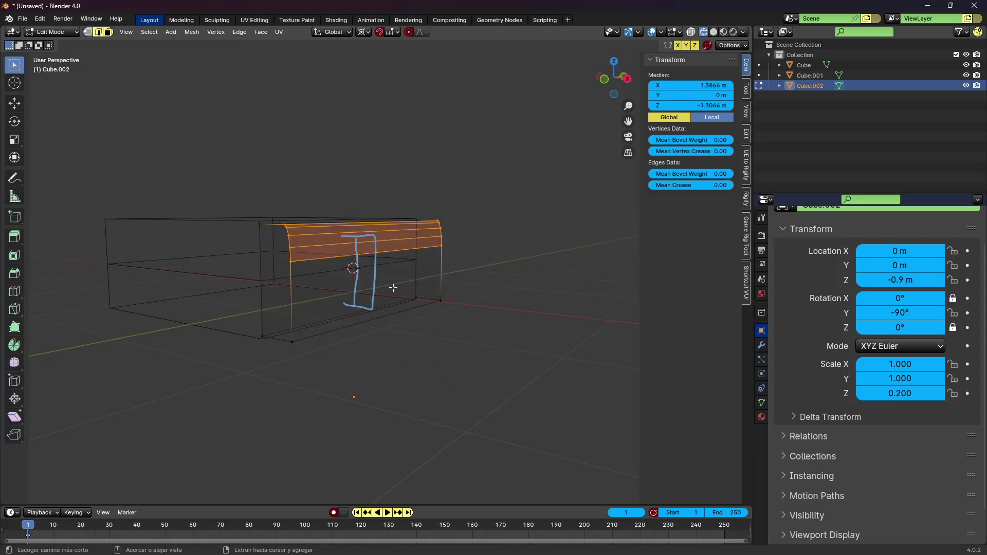
{"action": "key", "text": "ctrl+z"}
{"action": "left_click", "coordinate": [292, 342]}
{"action": "left_click", "coordinate": [441, 301], "text": "ctrl"}
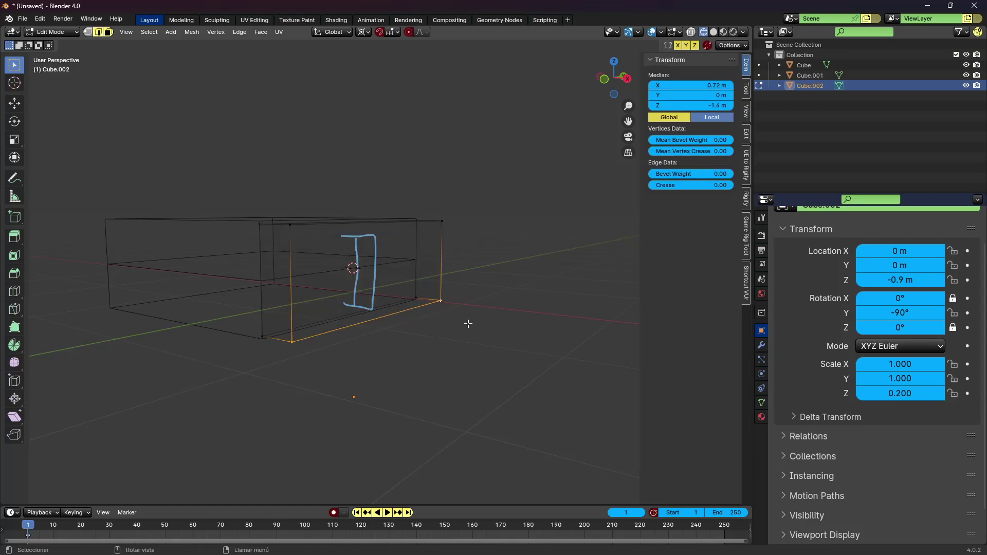
{"action": "key", "text": "g"}
{"action": "right_click", "coordinate": [315, 333]}
Step: Try bevelling the bottom edge twice, cancel both bevels, and return to Object Mode
{"action": "key", "text": "ctrl+b"}
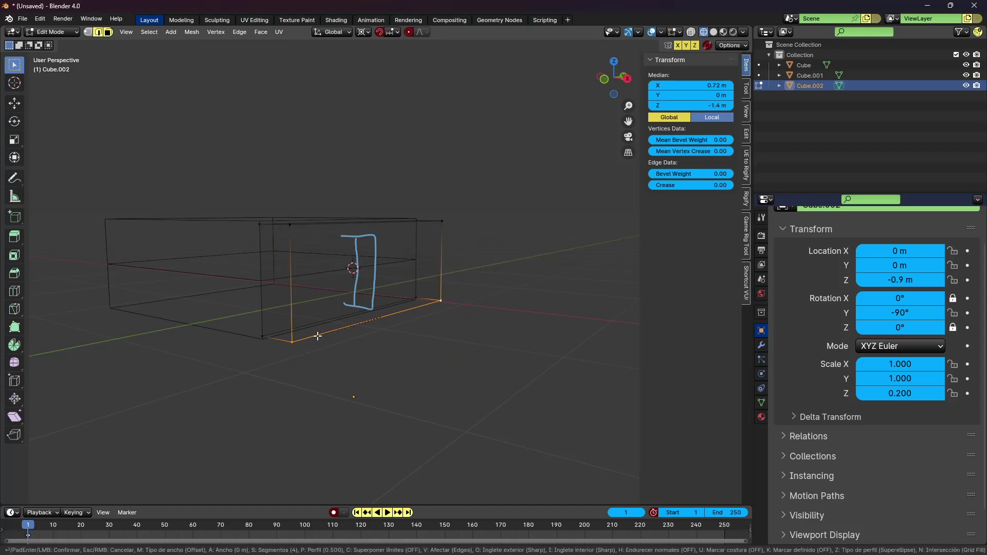
{"action": "right_click", "coordinate": [557, 335]}
{"action": "middle_click_drag", "start_coordinate": [558, 335], "coordinate": [319, 288]}
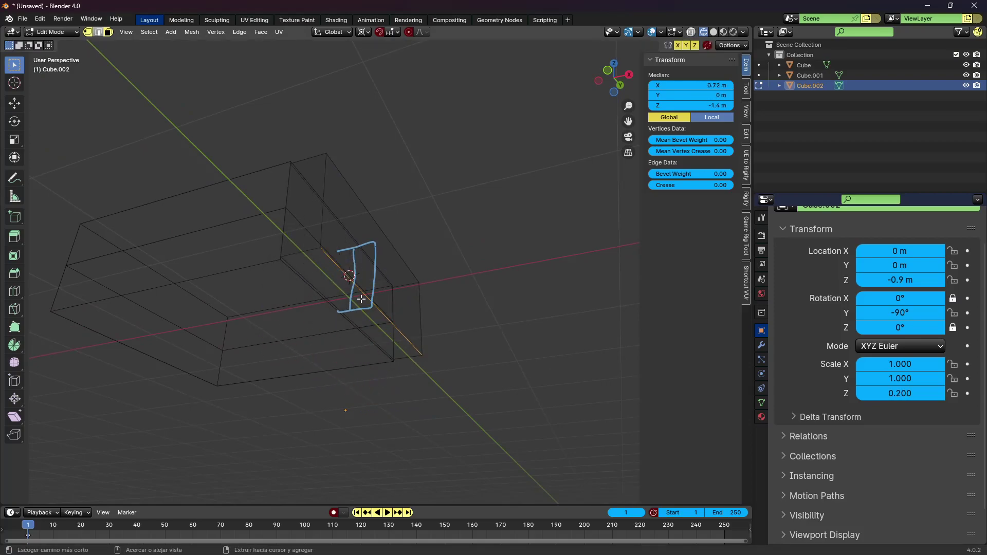
{"action": "key", "text": "ctrl+b"}
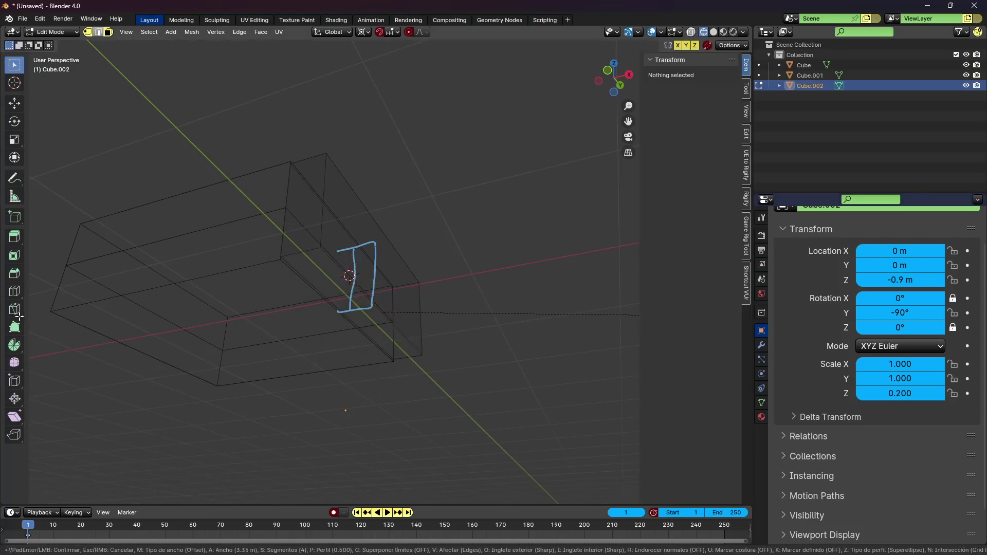
{"action": "key", "text": "Escape"}
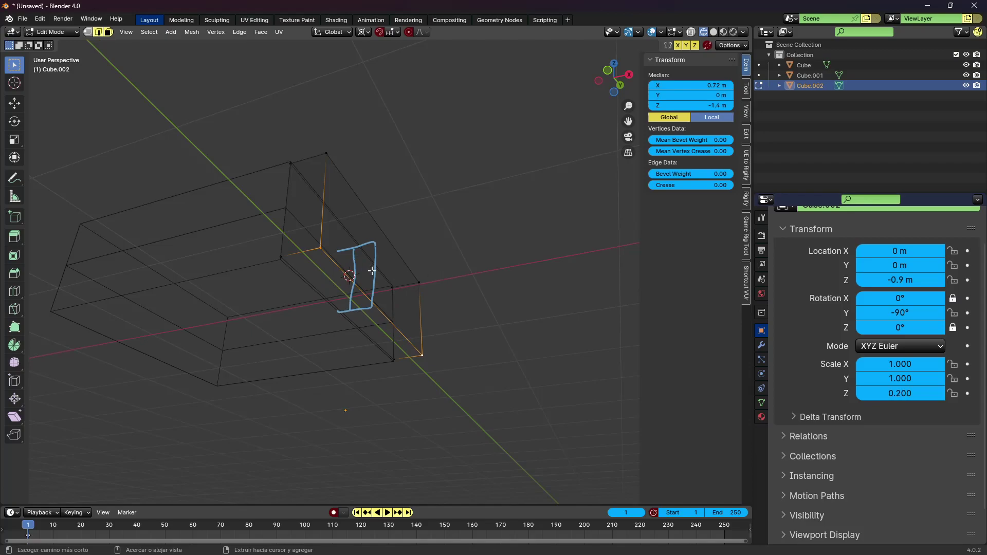
{"action": "scroll", "coordinate": [372, 271], "scroll_direction": "down", "scroll_amount": 3}
{"action": "key", "text": "Tab"}
{"action": "middle_click_drag", "start_coordinate": [410, 347], "coordinate": [378, 301]}
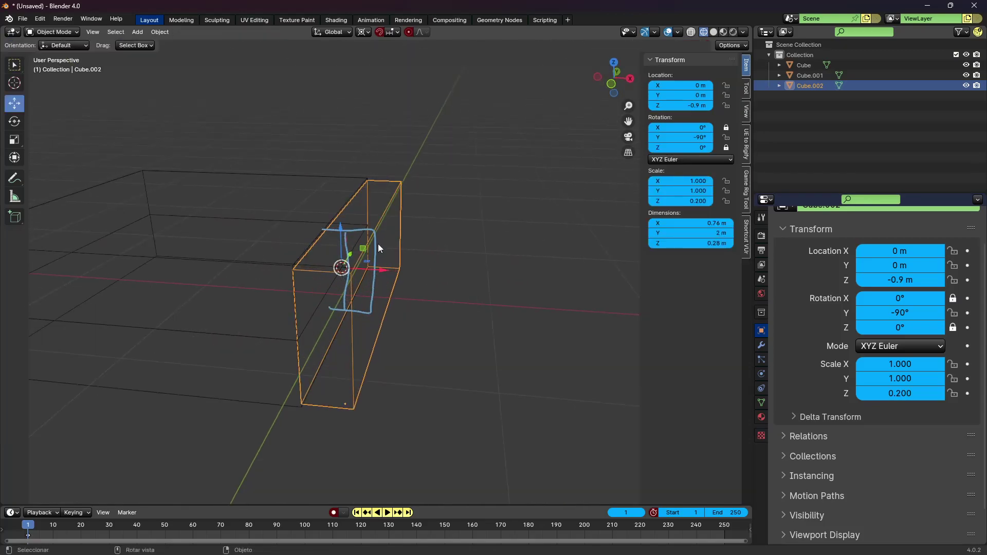
Step: Show the model in solid shading from the front orthographic view
{"action": "key", "text": "Tab"}
{"action": "middle_click_drag", "start_coordinate": [377, 244], "coordinate": [372, 241]}
{"action": "key", "text": "shift+z"}
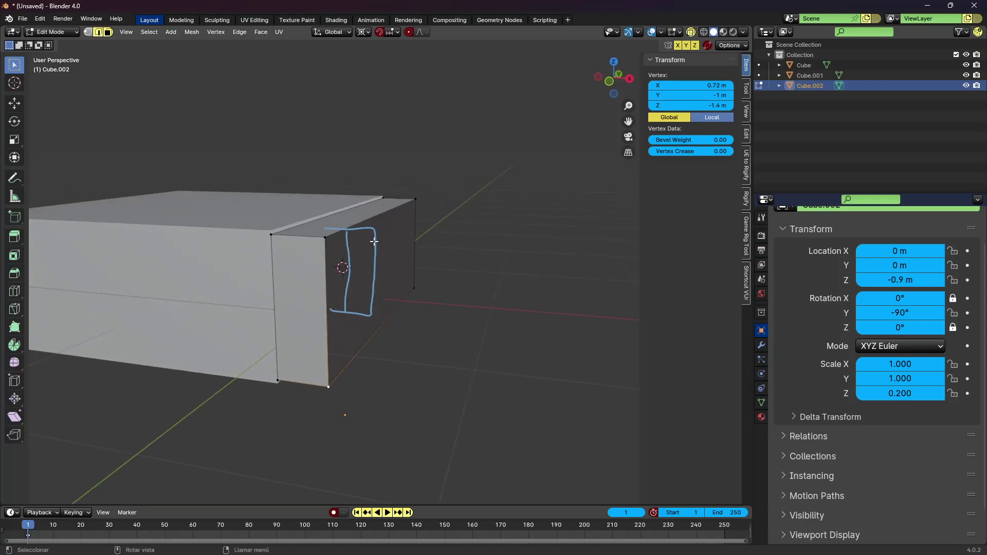
{"action": "key", "text": "KP_1"}
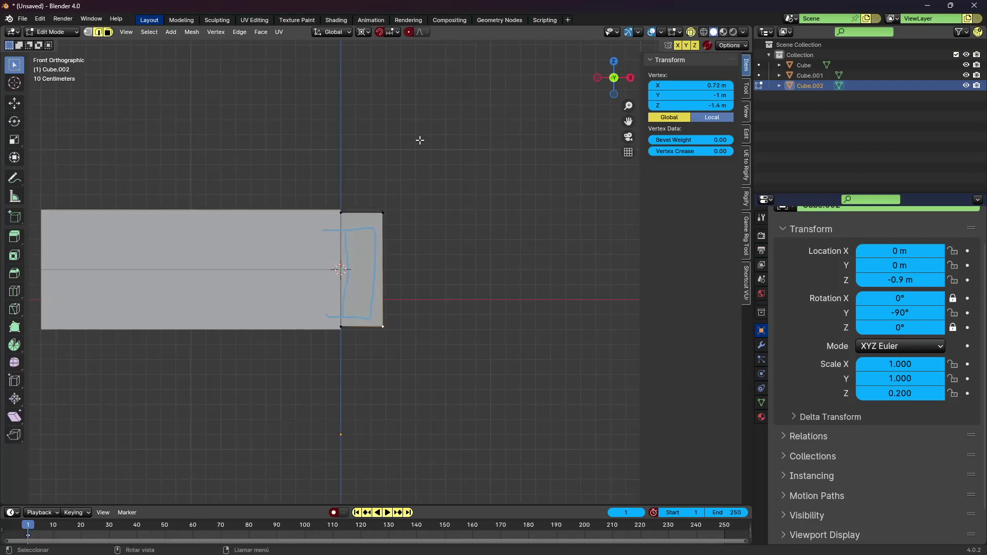
{"action": "key", "text": "Tab"}
Step: Set upper box Cube.001's Y rotation to -135°, then edit hinge block Cube.002
{"action": "left_click", "coordinate": [286, 217]}
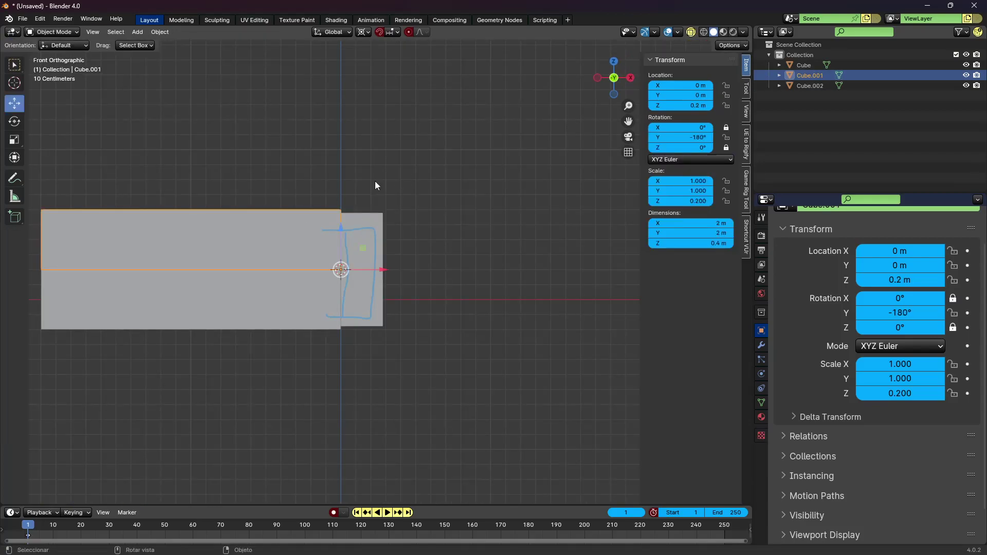
{"action": "double_click", "coordinate": [903, 314]}
{"action": "type", "text": "d+45"}
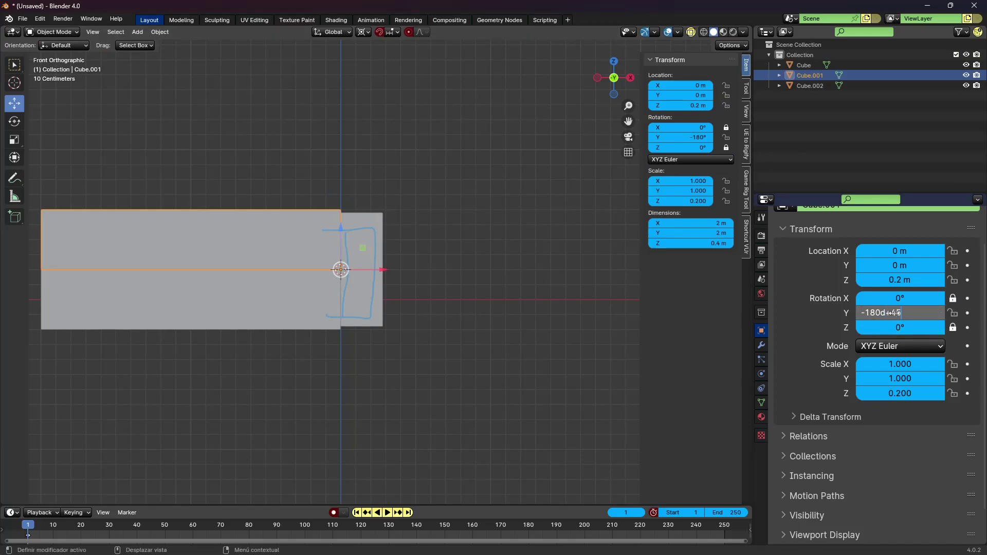
{"action": "key", "text": "Return"}
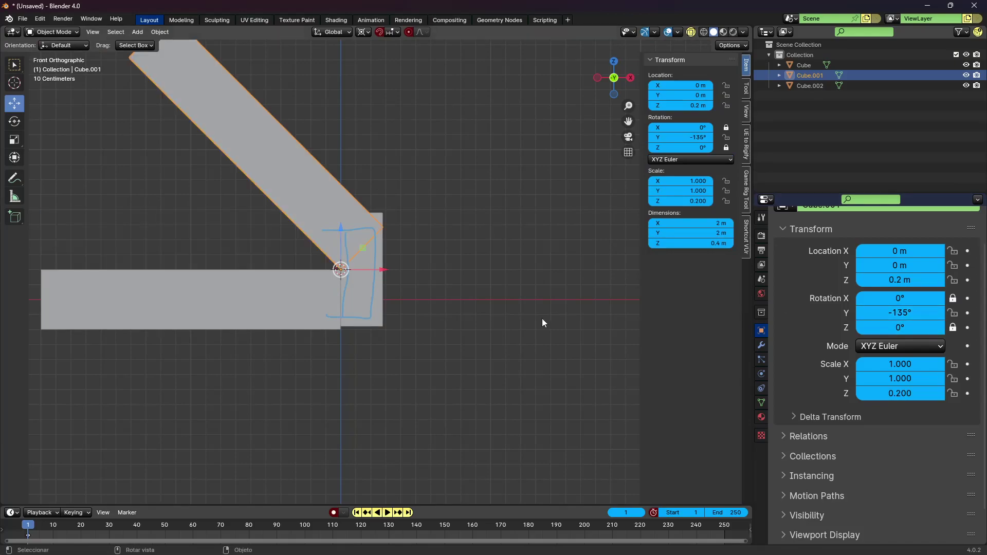
{"action": "left_click", "coordinate": [379, 253]}
{"action": "key", "text": "Tab"}
Step: Bevel the hinge block's top outer edge at 0.557 m width
{"action": "middle_click_drag", "start_coordinate": [386, 227], "coordinate": [360, 212]}
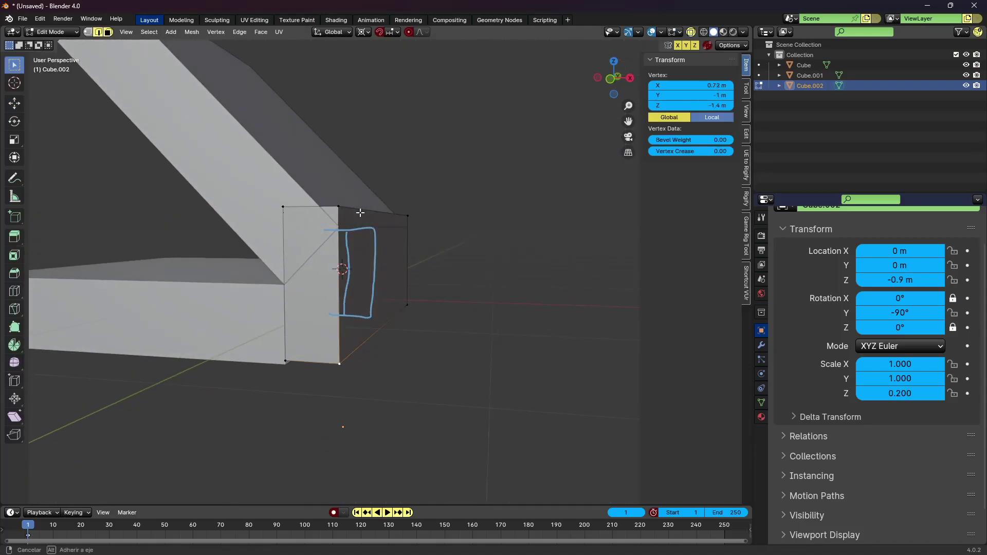
{"action": "left_click", "coordinate": [406, 208], "text": "shift"}
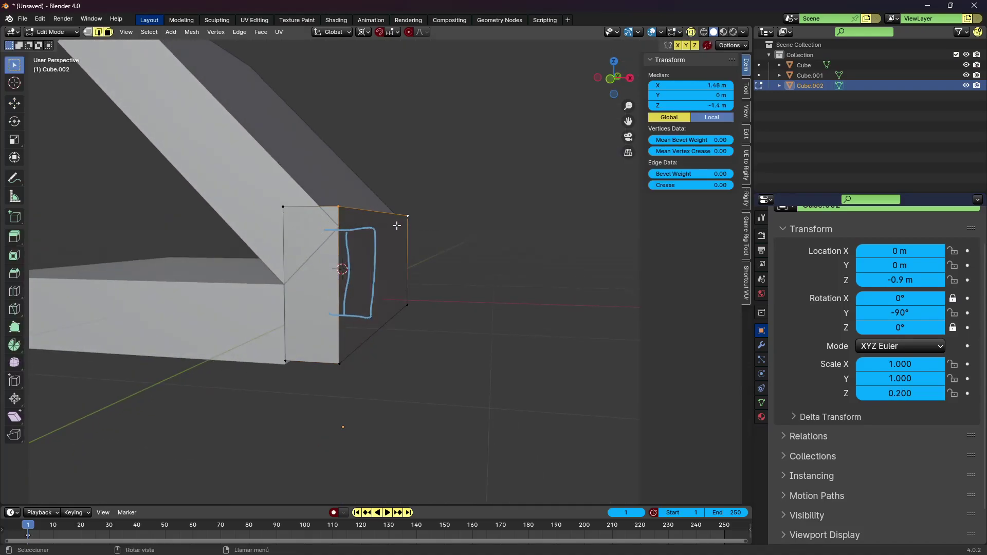
{"action": "key", "text": "ctrl+b"}
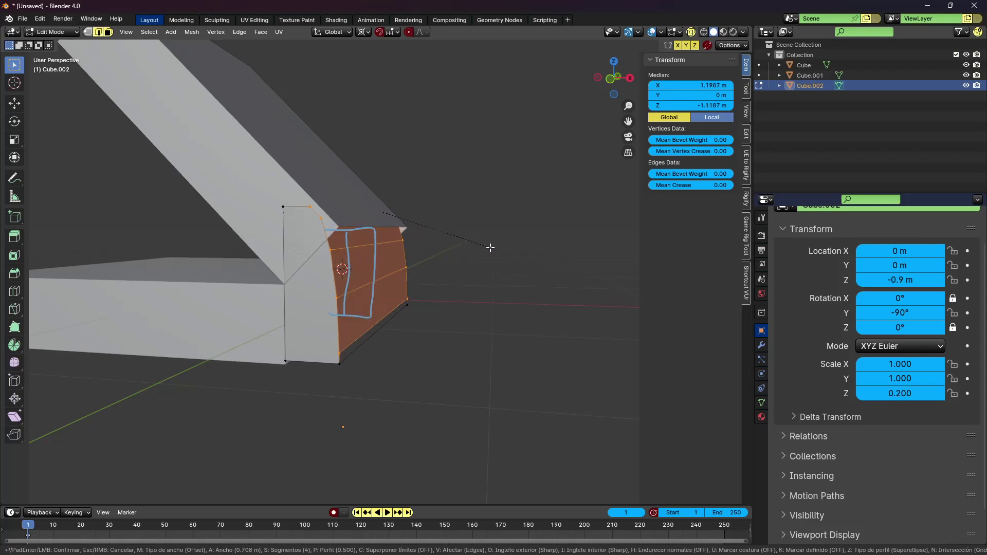
{"action": "left_click", "coordinate": [477, 225]}
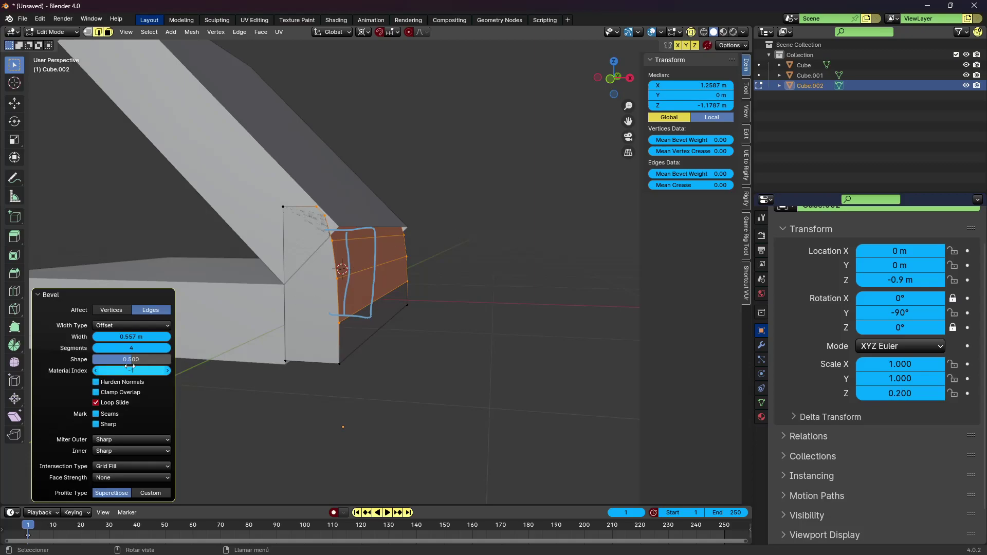
{"action": "left_click", "coordinate": [96, 348]}
Step: Set the bevel to 3 segments with an adjusted shape, then return to Object Mode
{"action": "mouse_move", "coordinate": [313, 292]}
{"action": "middle_mouse_down"}
{"action": "mouse_move", "coordinate": [341, 269]}
{"action": "mouse_move", "coordinate": [304, 267]}
{"action": "middle_mouse_up"}
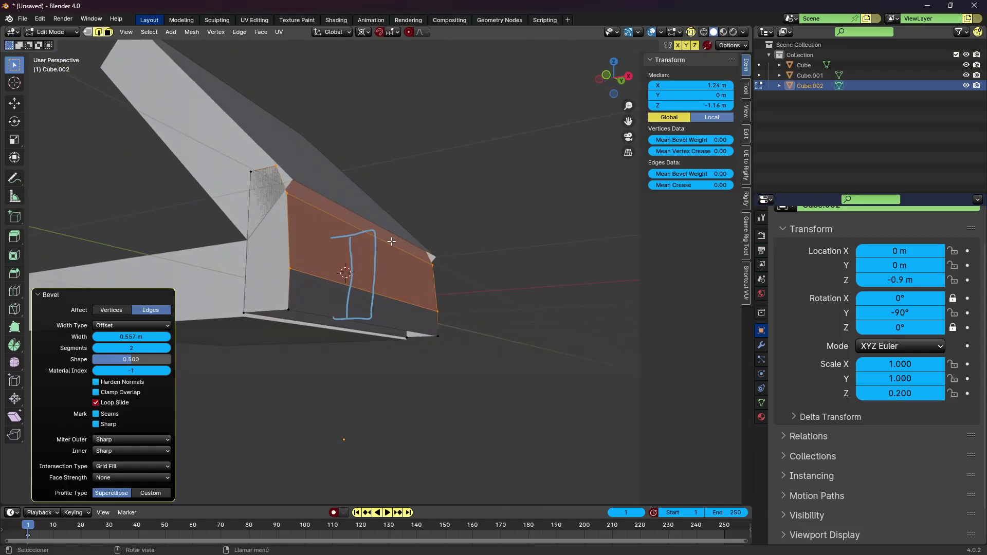
{"action": "middle_click_drag", "start_coordinate": [392, 242], "coordinate": [414, 269]}
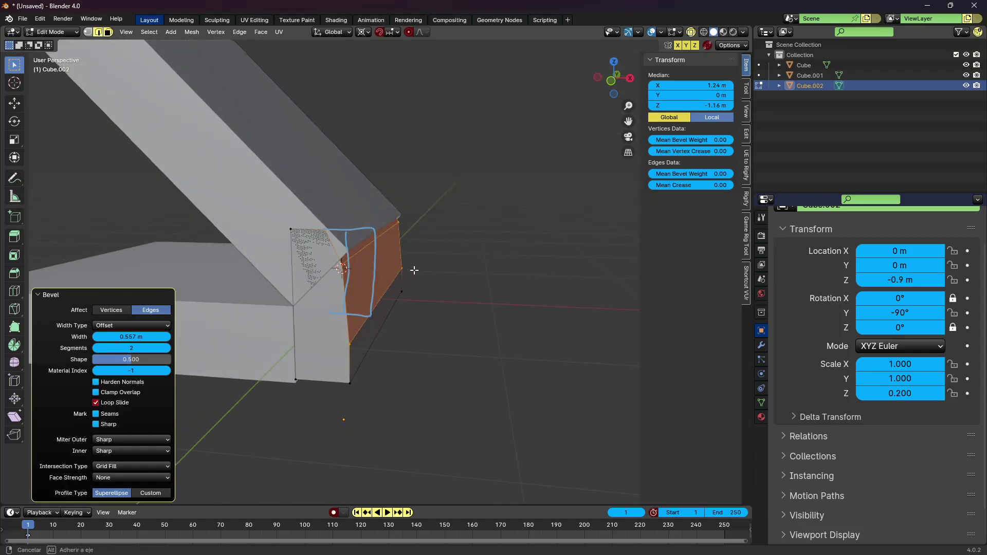
{"action": "left_click_drag", "start_coordinate": [147, 360], "coordinate": [146, 359]}
{"action": "key", "text": "BackSpace"}
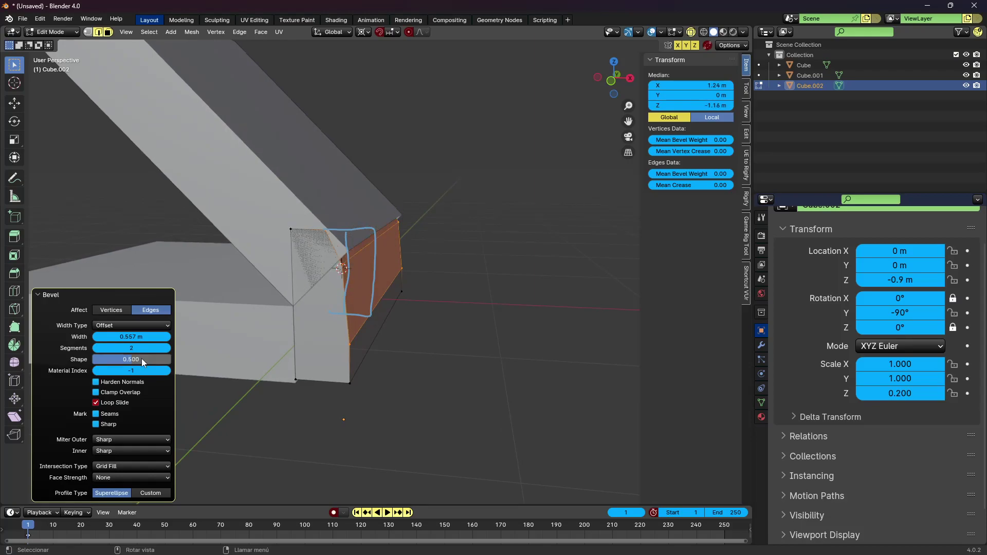
{"action": "left_click", "coordinate": [167, 348]}
{"action": "mouse_move", "coordinate": [369, 290]}
{"action": "middle_mouse_down"}
{"action": "mouse_move", "coordinate": [399, 304]}
{"action": "mouse_move", "coordinate": [360, 288]}
{"action": "middle_mouse_up"}
{"action": "mouse_move", "coordinate": [137, 360]}
{"action": "left_mouse_down"}
{"action": "mouse_move", "coordinate": [127, 359]}
{"action": "mouse_move", "coordinate": [170, 359]}
{"action": "left_mouse_up"}
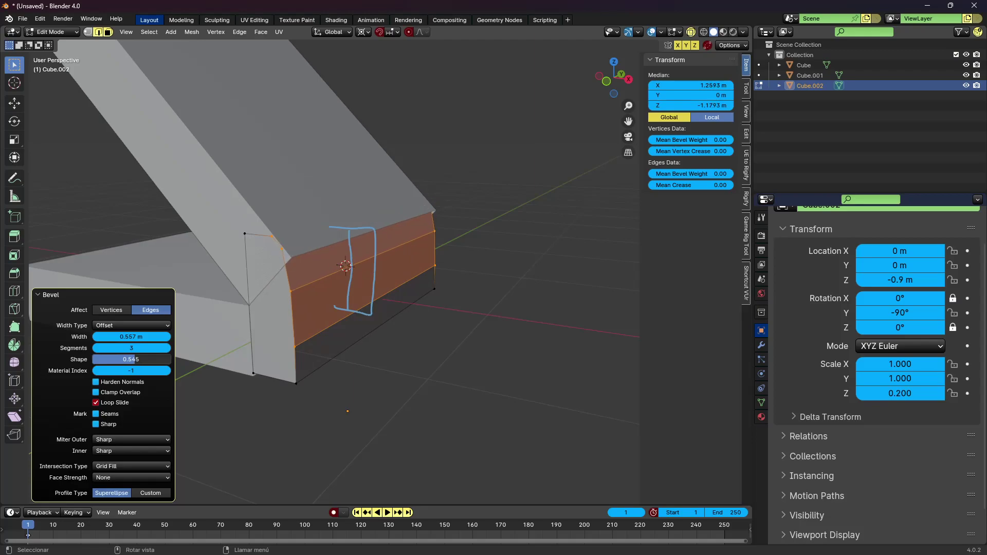
{"action": "middle_click_drag", "start_coordinate": [334, 260], "coordinate": [347, 263]}
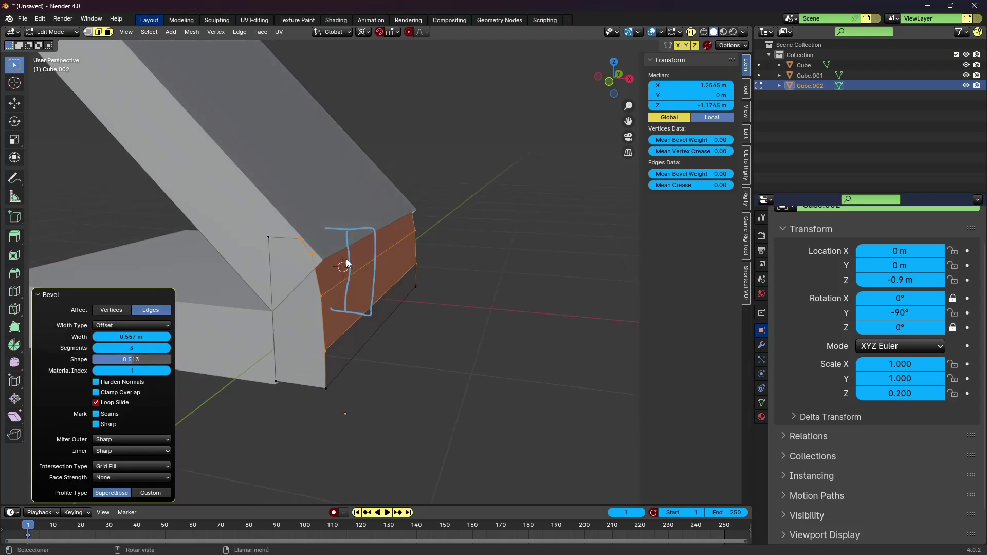
{"action": "key", "text": "KP_3"}
{"action": "key", "text": "KP_1"}
{"action": "key", "text": "Tab"}
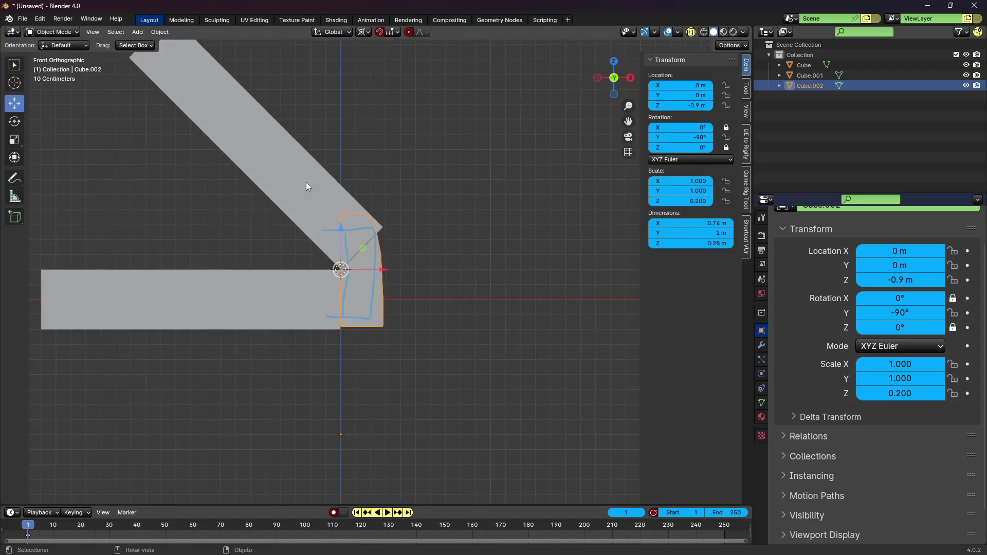
Step: Rotate upper box Cube.001 around the hinge and view it from the front
{"action": "left_click", "coordinate": [307, 186]}
{"action": "key", "text": "r"}
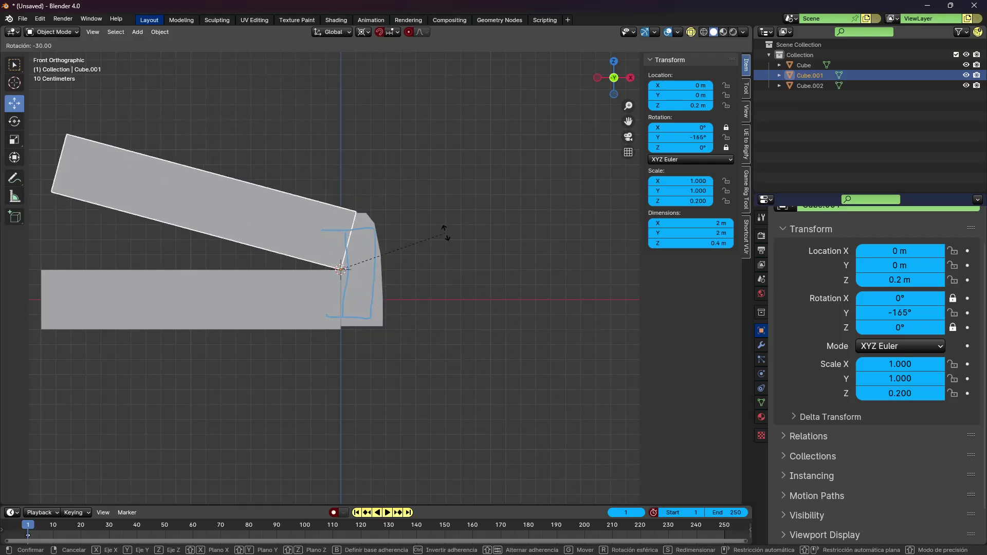
{"action": "left_click", "coordinate": [429, 210]}
{"action": "mouse_move", "coordinate": [430, 209]}
{"action": "middle_mouse_down"}
{"action": "mouse_move", "coordinate": [417, 238]}
{"action": "mouse_move", "coordinate": [335, 226]}
{"action": "mouse_move", "coordinate": [402, 221]}
{"action": "middle_mouse_up"}
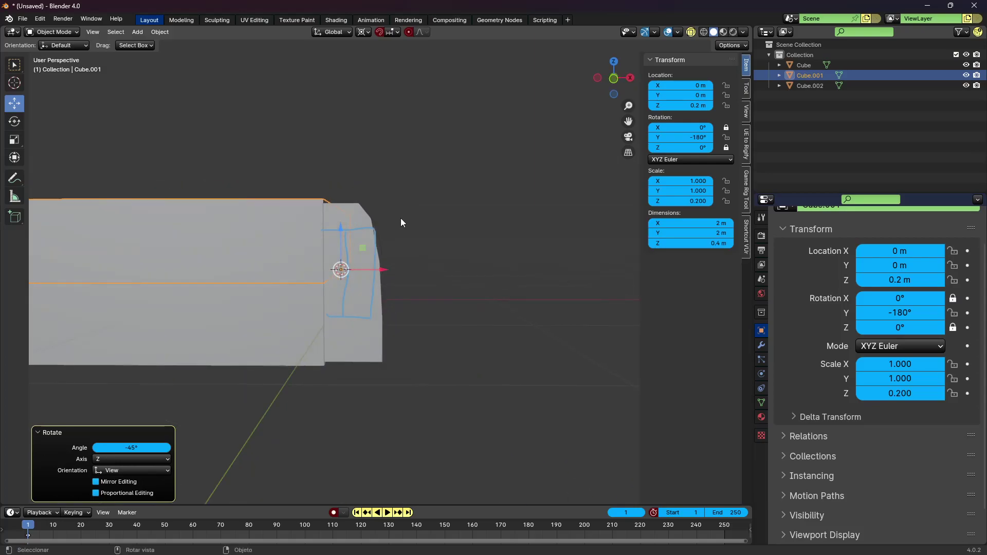
{"action": "key", "text": "KP_1"}
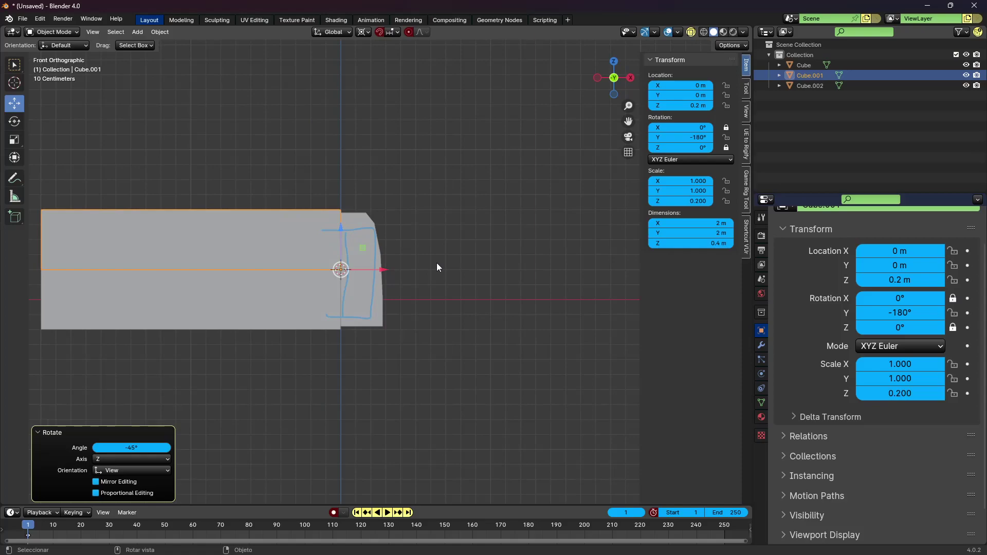
{"action": "mouse_move", "coordinate": [373, 222]}
{"action": "middle_mouse_down", "text": "shift"}
{"action": "mouse_move", "coordinate": [410, 217]}
{"action": "mouse_move", "coordinate": [433, 243]}
{"action": "mouse_move", "coordinate": [370, 263]}
{"action": "middle_mouse_up", "text": "shift"}
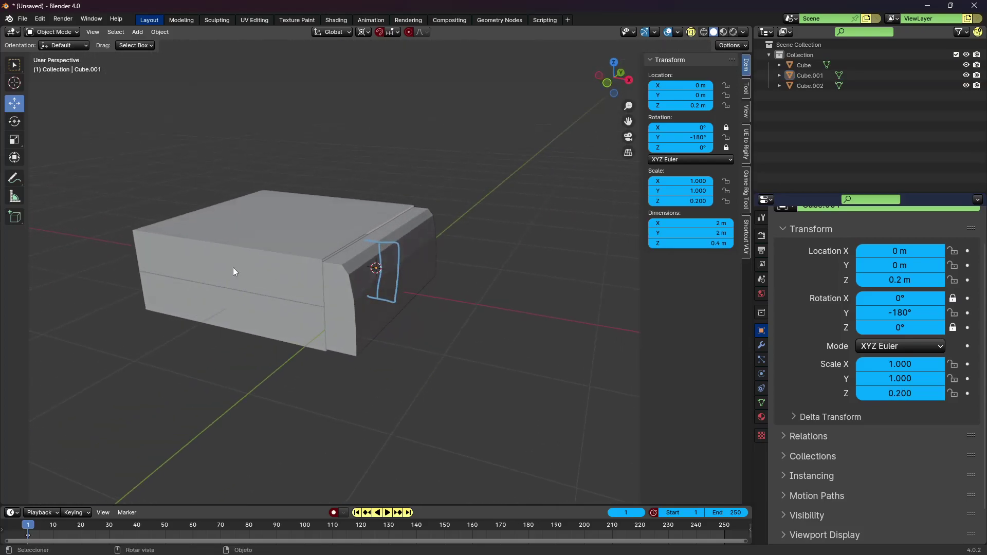
Step: Undo the upper box's tilt so Cube.001 lies folded shut at -180° Y
{"action": "left_click", "coordinate": [253, 306]}
{"action": "left_click", "coordinate": [354, 286]}
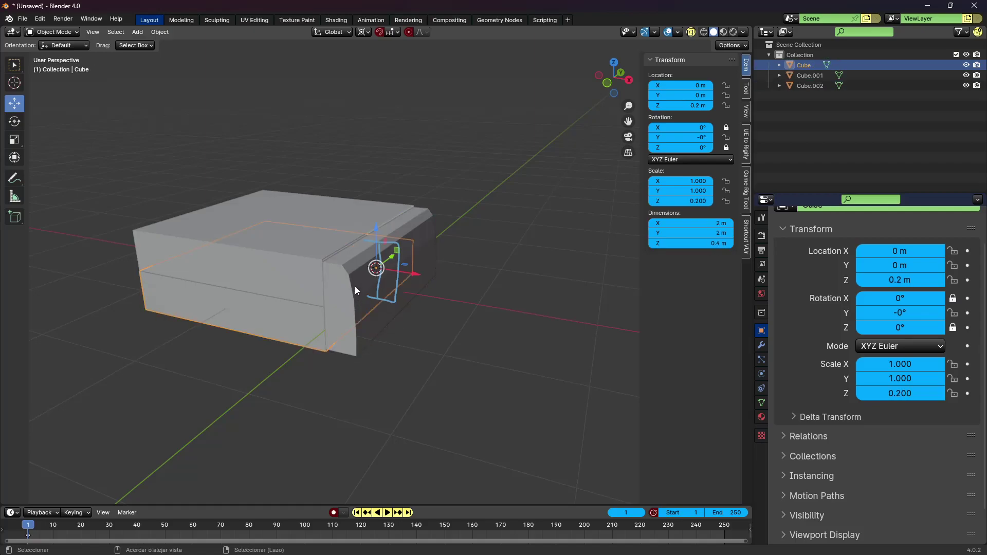
{"action": "left_click", "coordinate": [355, 286]}
{"action": "key", "text": "ctrl+z"}
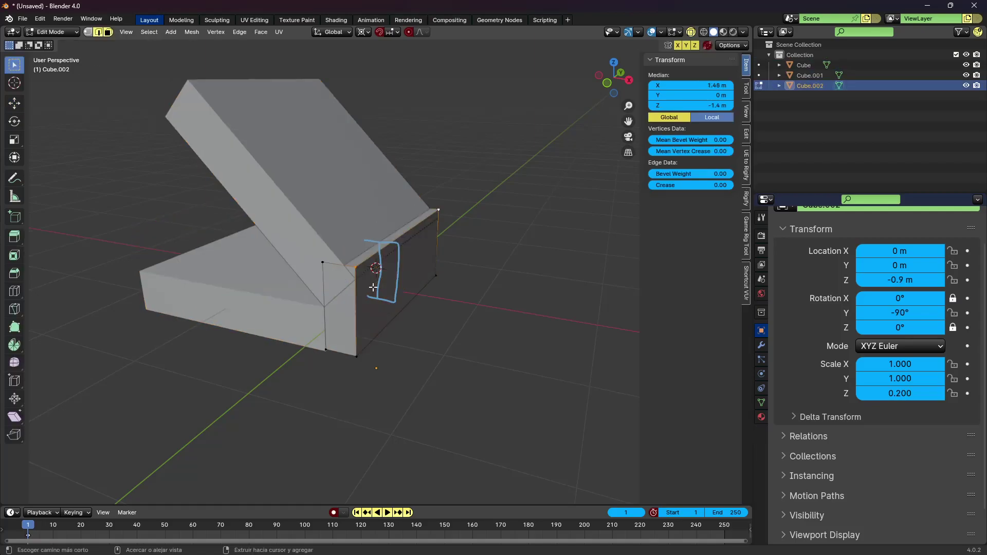
{"action": "key", "text": "ctrl+z"}
{"action": "key", "text": "ctrl+z"}
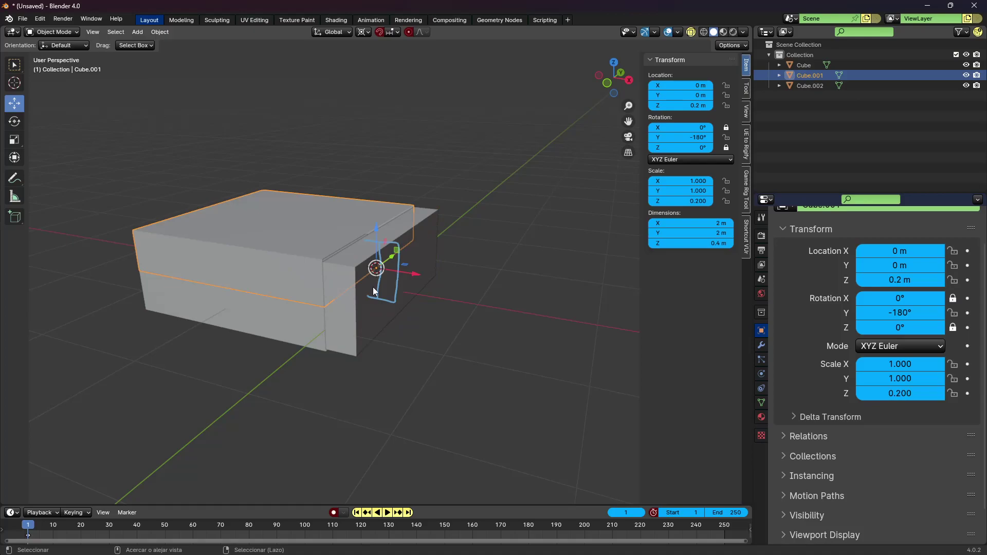
{"action": "key", "text": "ctrl+z"}
{"action": "key", "text": "Tab"}
{"action": "key", "text": "ctrl+z"}
{"action": "key", "text": "ctrl+z"}
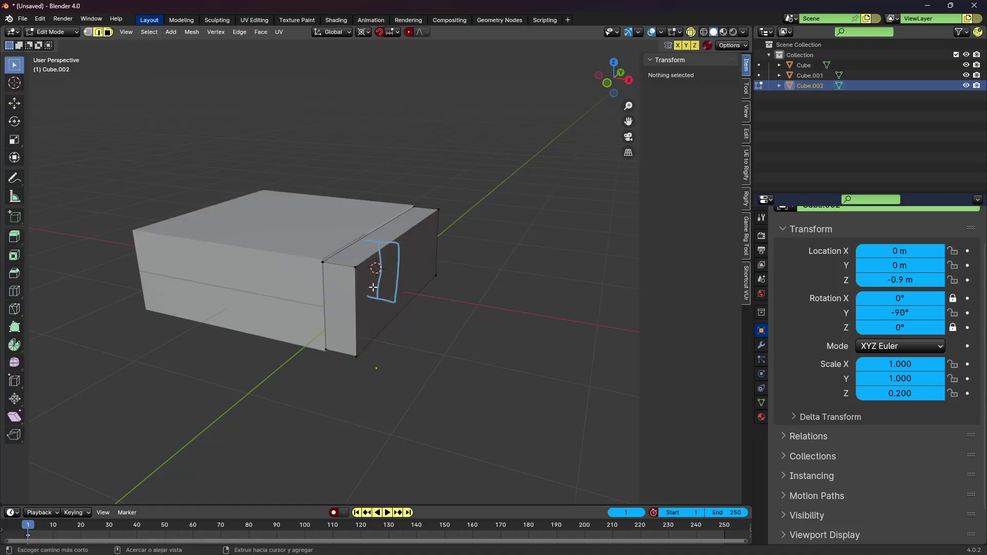
{"action": "key", "text": "ctrl+z"}
{"action": "key", "text": "ctrl+z"}
{"action": "key", "text": "ctrl+z"}
{"action": "key", "text": "ctrl+z"}
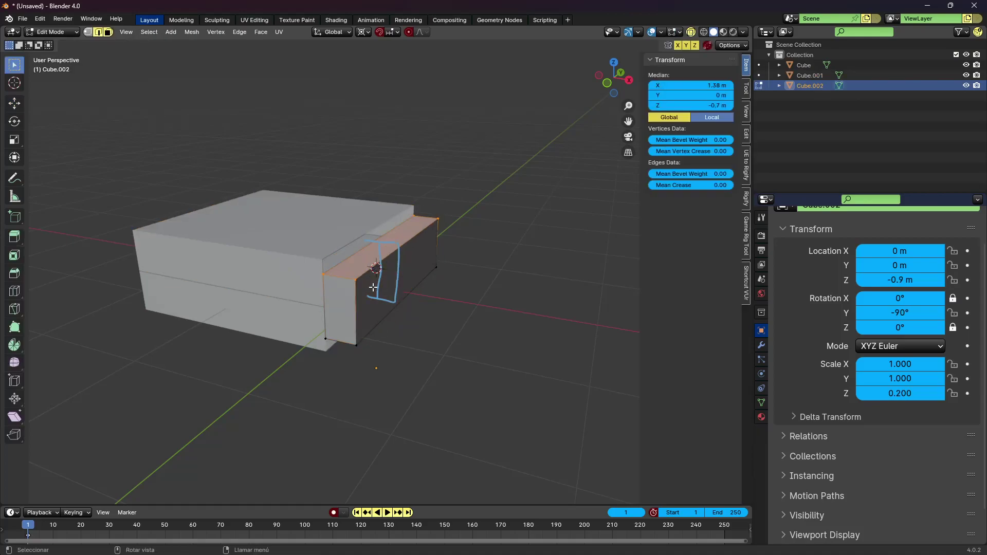
{"action": "key", "text": "ctrl+z"}
{"action": "key", "text": "KP_1"}
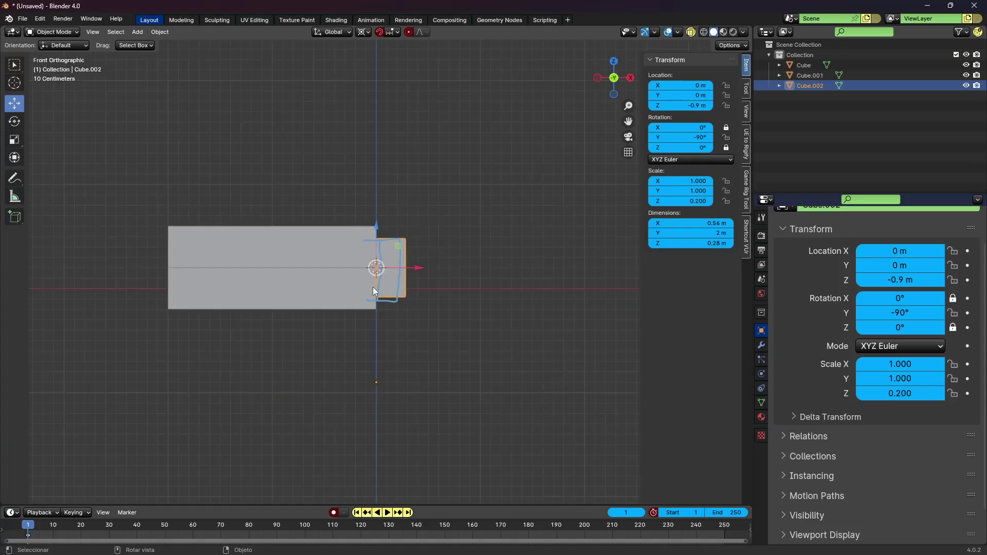
{"action": "key", "text": "alt+a"}
Step: Select Cube.001 in front view, cancel a trial rotation, and enter its Edit Mode
{"action": "left_click", "coordinate": [315, 246]}
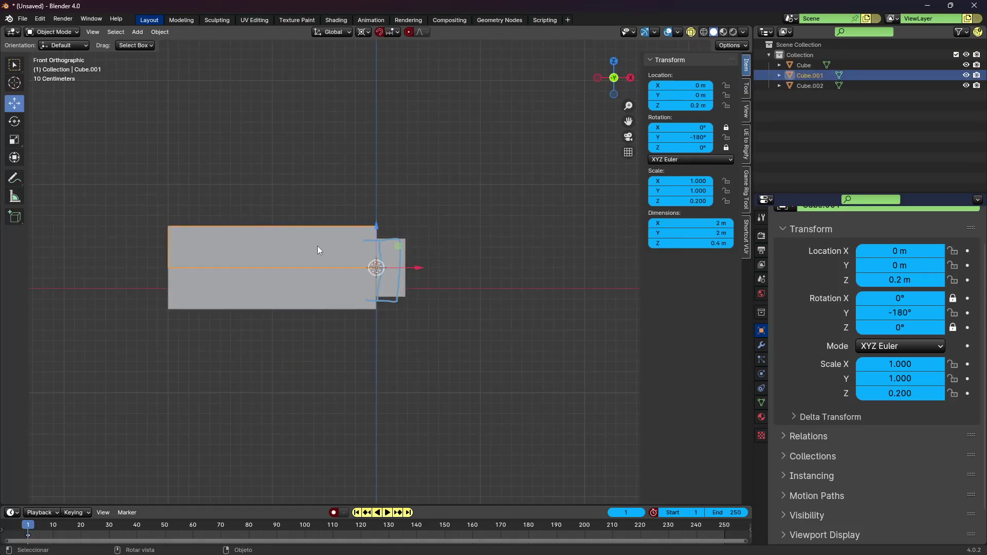
{"action": "middle_click_drag", "start_coordinate": [265, 251], "coordinate": [394, 304]}
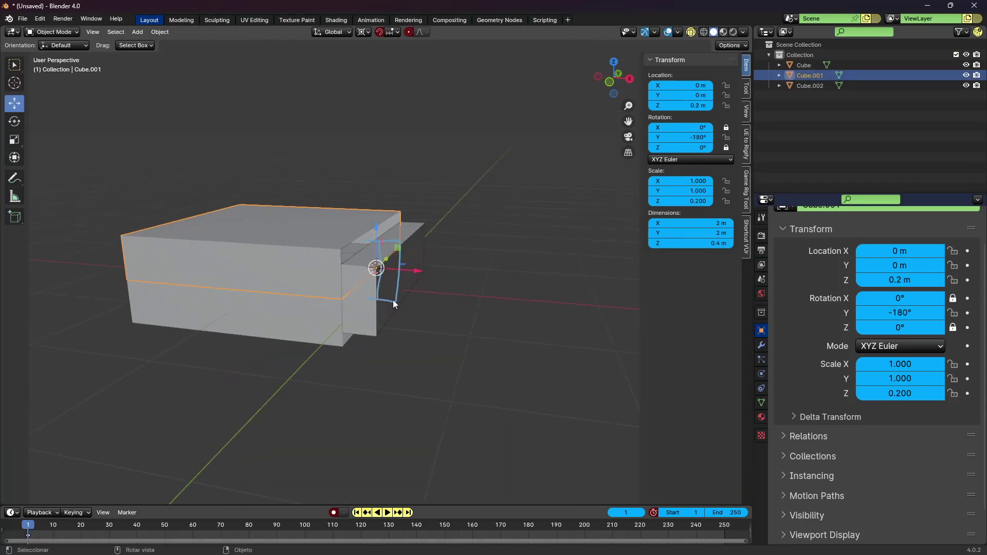
{"action": "key", "text": "KP_1"}
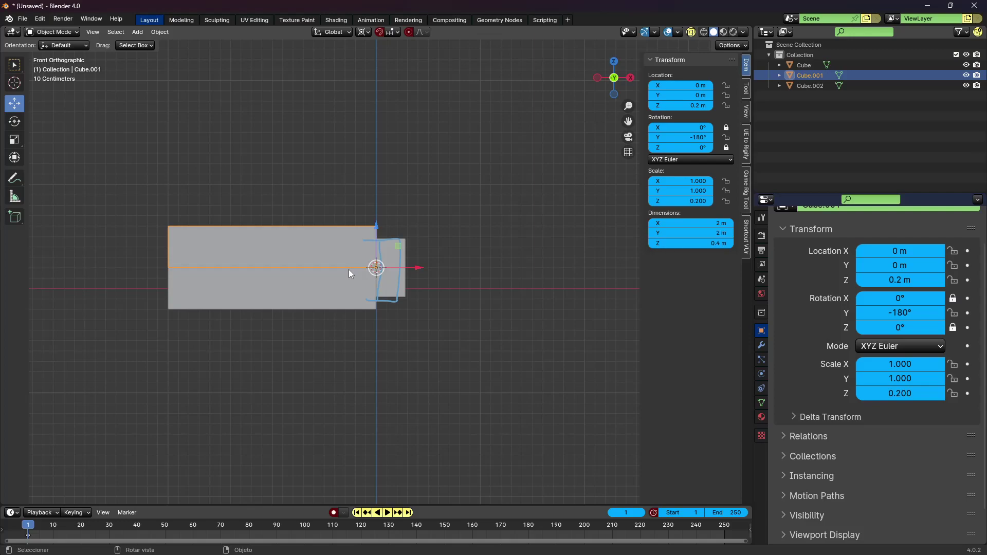
{"action": "key", "text": "r"}
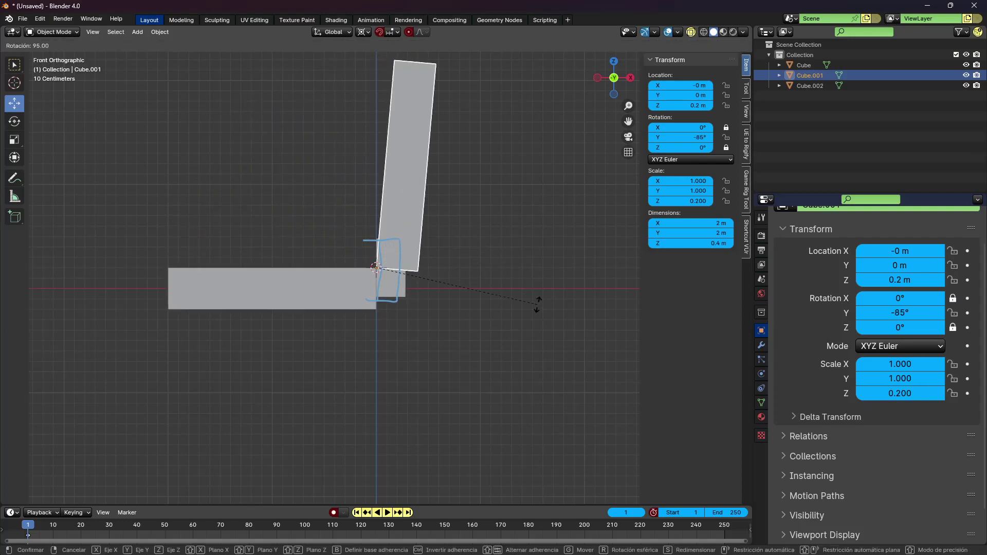
{"action": "key", "text": "Escape"}
{"action": "key", "text": "Tab"}
Step: Rotate all of Cube.001's mesh 90° about Y so it stands upright
{"action": "key", "text": "alt+a"}
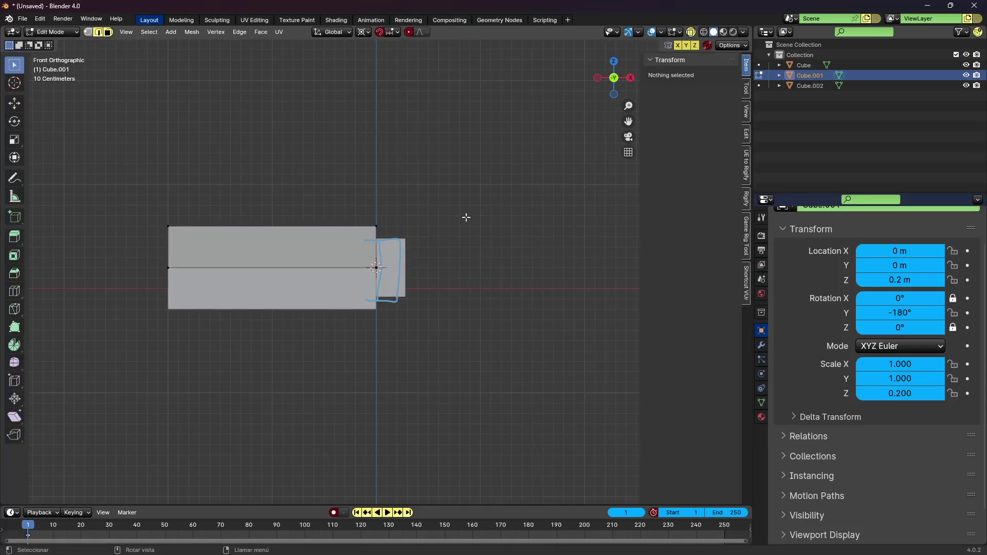
{"action": "key", "text": "a"}
{"action": "key", "text": "r"}
{"action": "key", "text": "r"}
{"action": "key", "text": "r"}
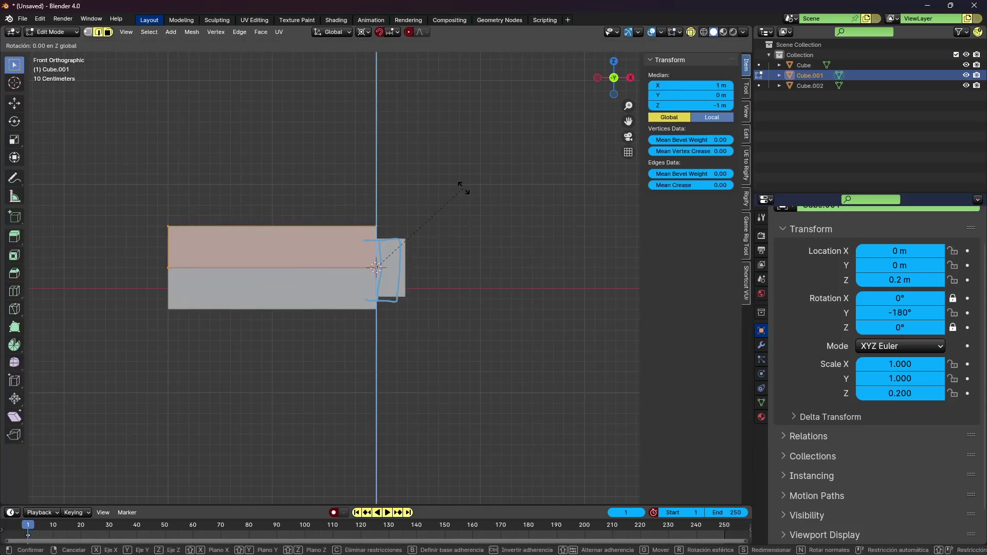
{"action": "key", "text": "y"}
{"action": "key", "text": "Escape"}
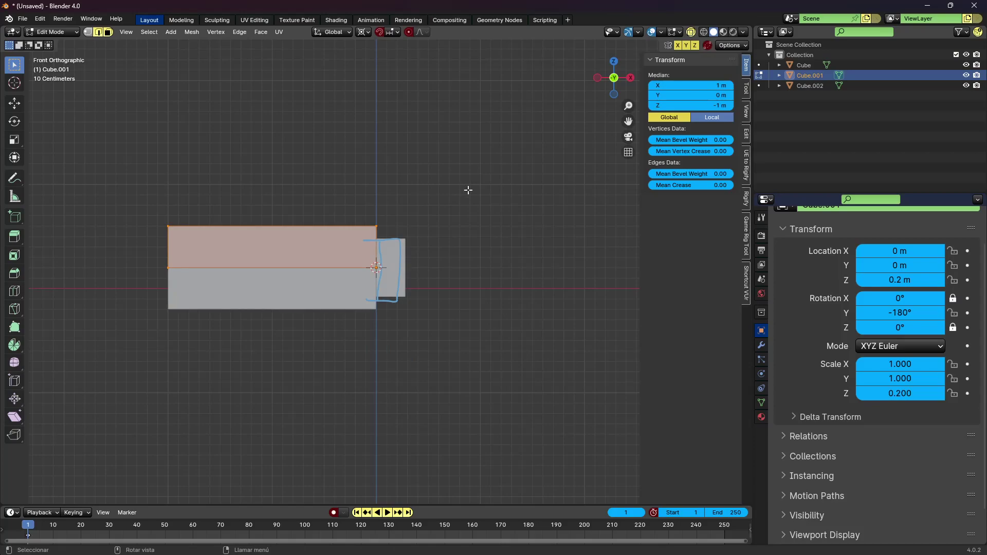
{"action": "key", "text": "r"}
{"action": "key", "text": "y"}
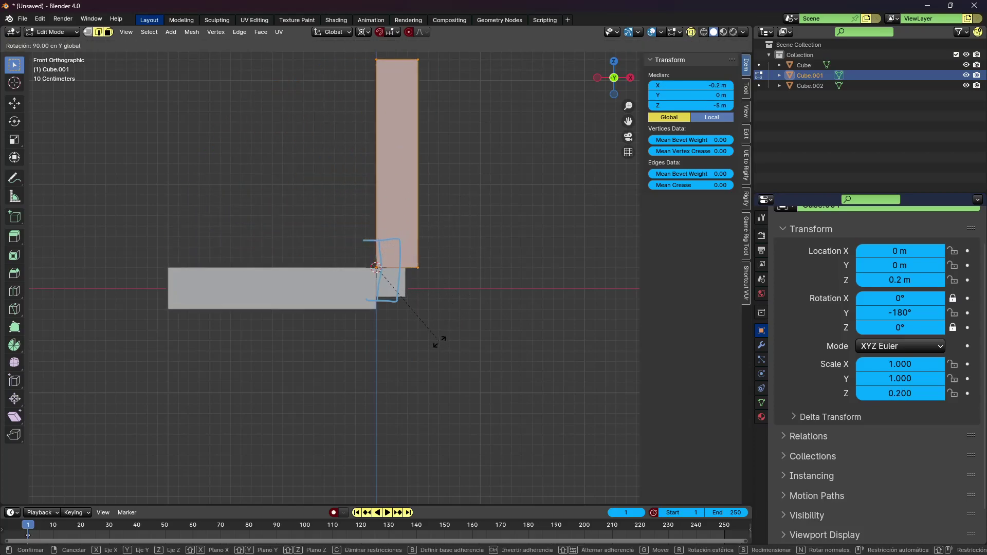
{"action": "key", "text": "Return"}
{"action": "left_click", "coordinate": [166, 313]}
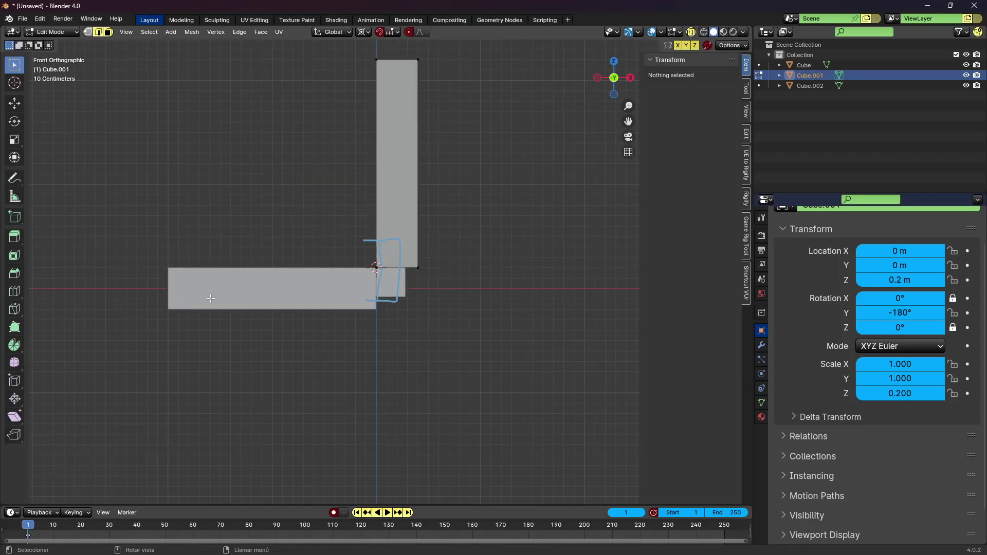
{"action": "key", "text": "Tab"}
Step: Rotate Cube's whole linked mesh -90° to hang below the hinge, back in Object Mode
{"action": "left_click", "coordinate": [156, 310]}
{"action": "key", "text": "Tab"}
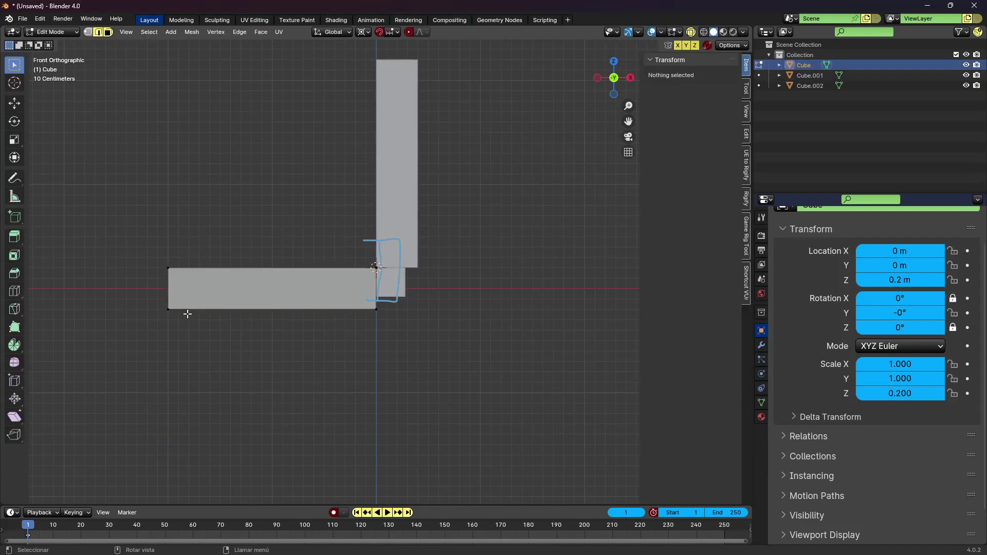
{"action": "left_click", "coordinate": [187, 314]}
{"action": "key", "text": "ctrl+l"}
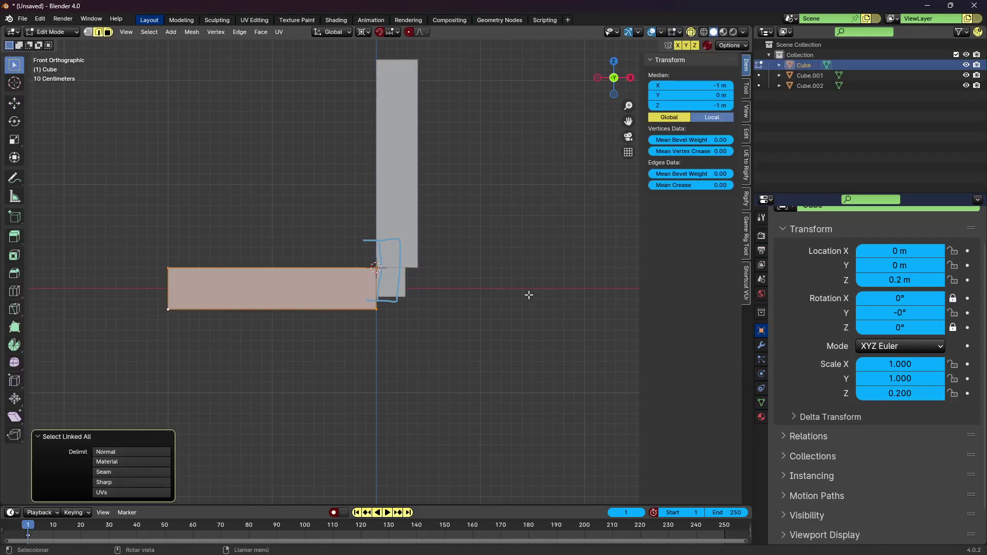
{"action": "key", "text": "r"}
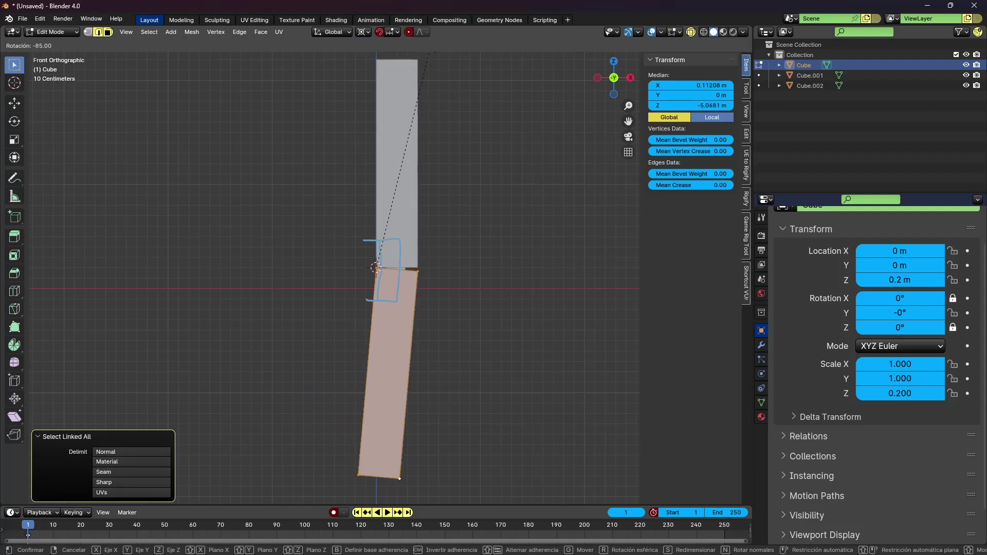
{"action": "key", "text": "Return"}
{"action": "key", "text": "Tab"}
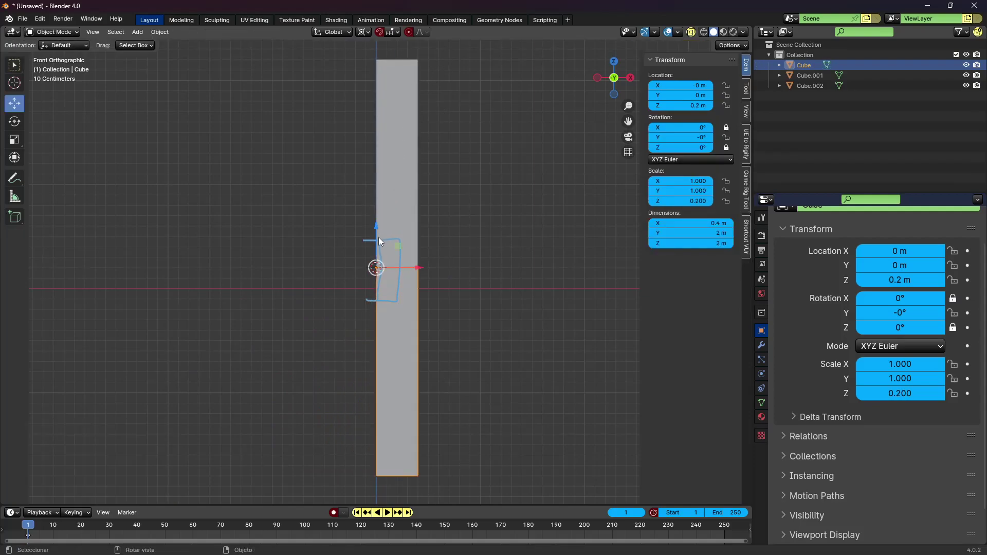
Step: Switch to wireframe shading and browse the sidebar's Tool and View settings
{"action": "key", "text": "shift+z"}
{"action": "scroll", "coordinate": [415, 258], "scroll_direction": "up", "scroll_amount": 3}
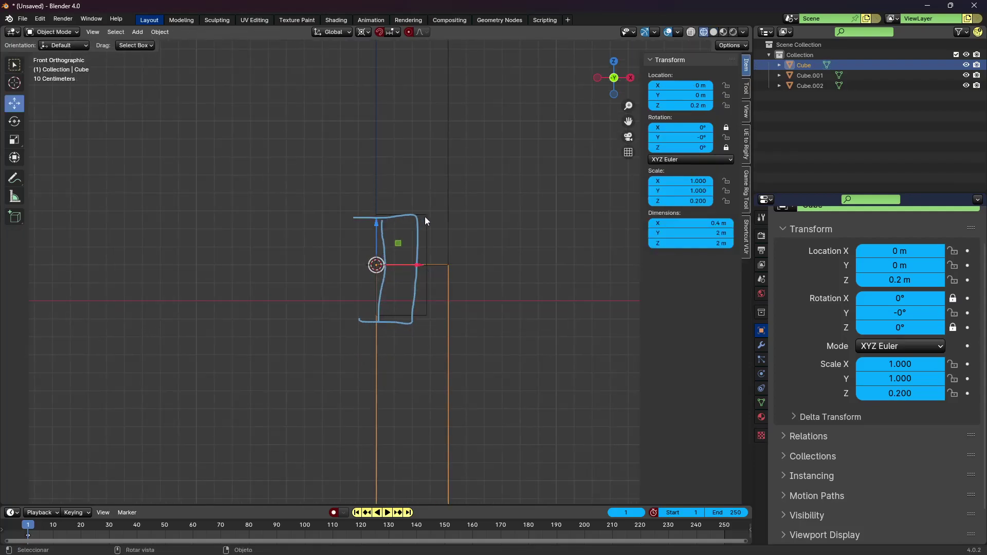
{"action": "scroll", "coordinate": [406, 302], "scroll_direction": "down", "scroll_amount": 3}
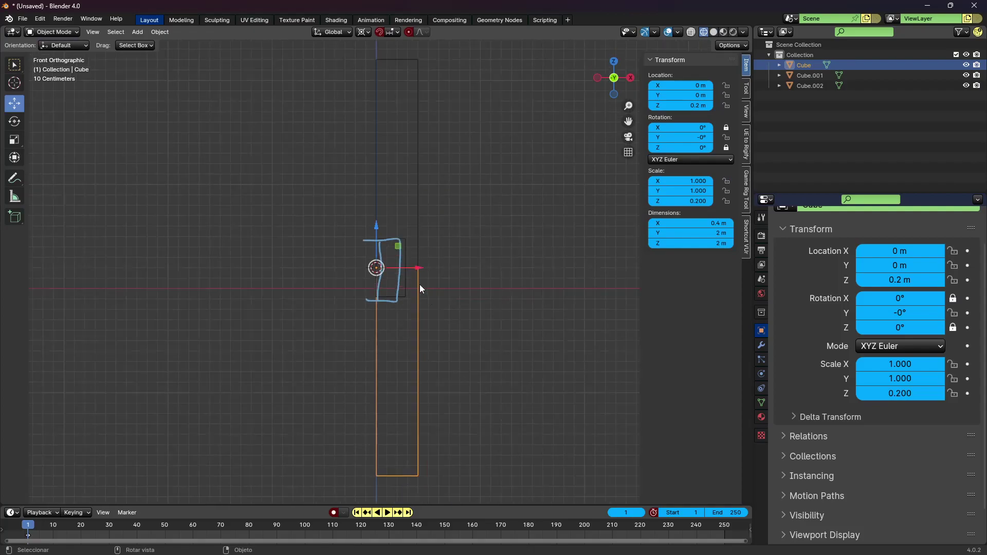
{"action": "left_click", "coordinate": [745, 96]}
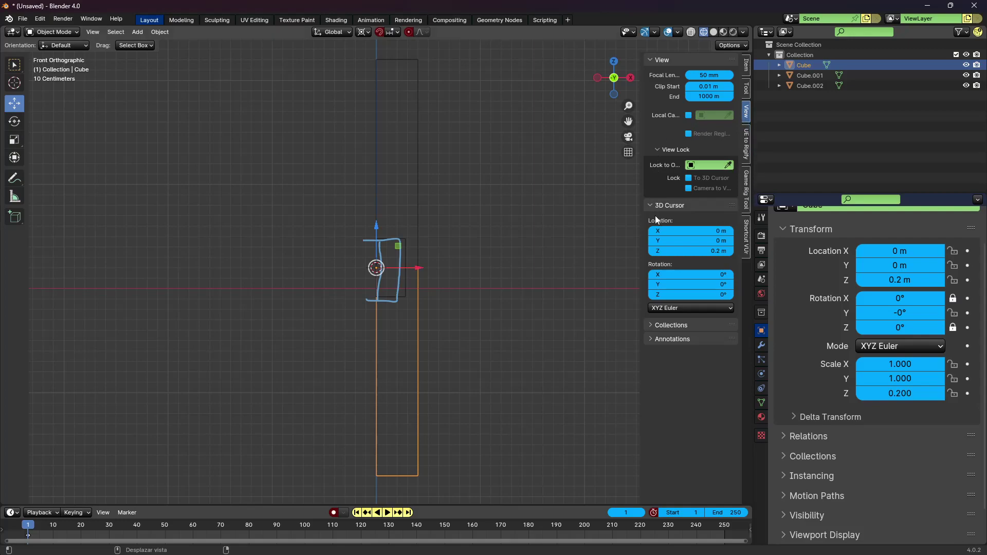
{"action": "left_click", "coordinate": [748, 90]}
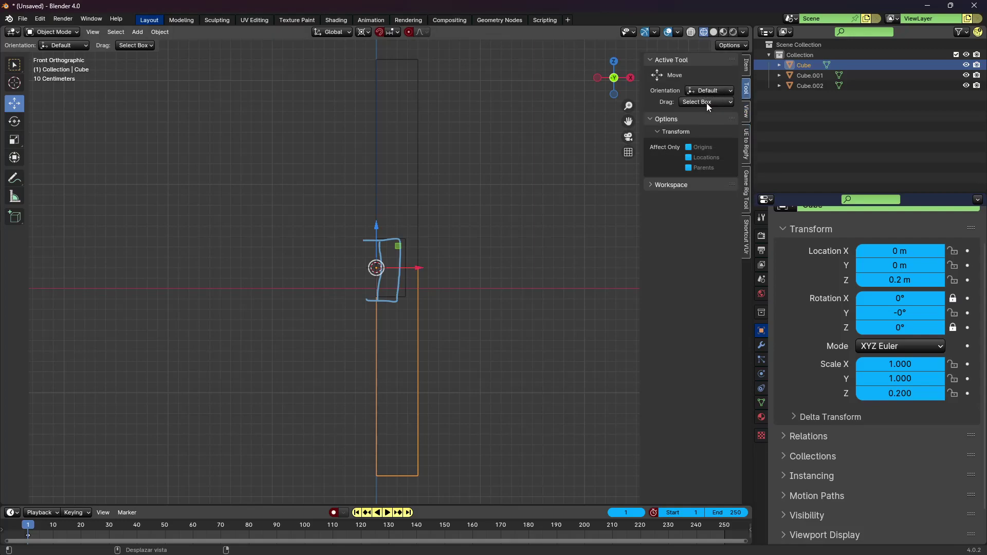
{"action": "left_click", "coordinate": [669, 185]}
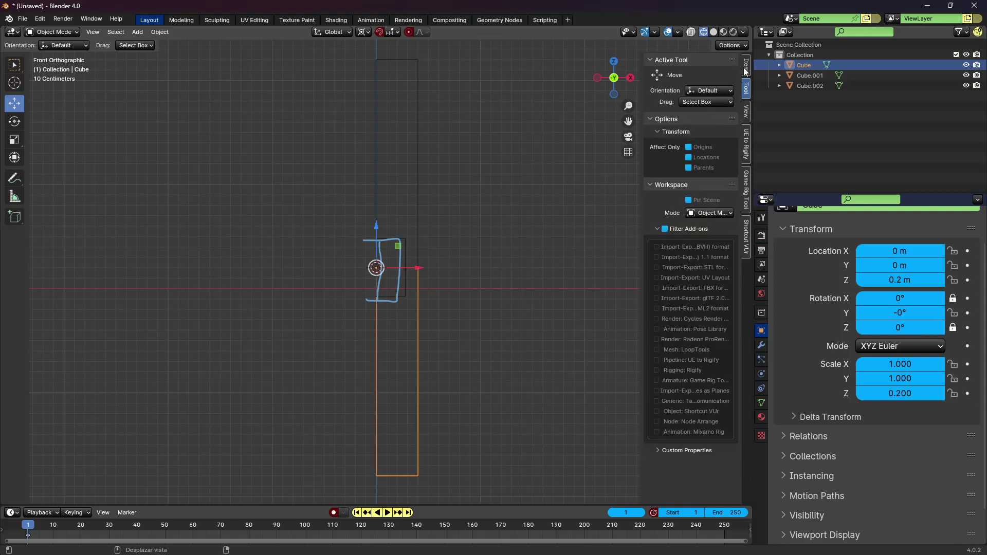
{"action": "left_click", "coordinate": [746, 110]}
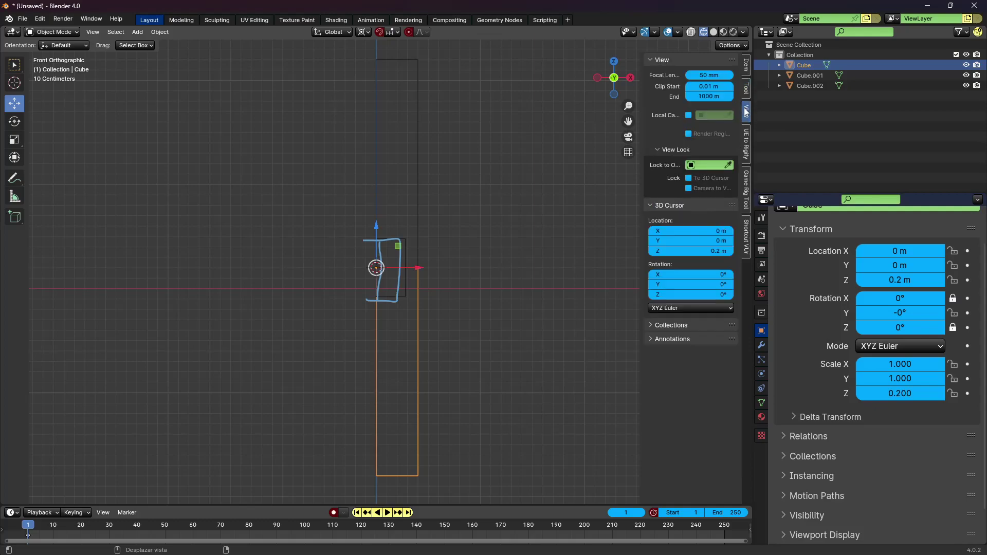
Step: Delete the Note annotation layer holding the blue hinge sketch
{"action": "left_click", "coordinate": [679, 339]}
{"action": "left_click", "coordinate": [729, 355]}
{"action": "scroll", "coordinate": [353, 286], "scroll_direction": "up", "scroll_amount": 2}
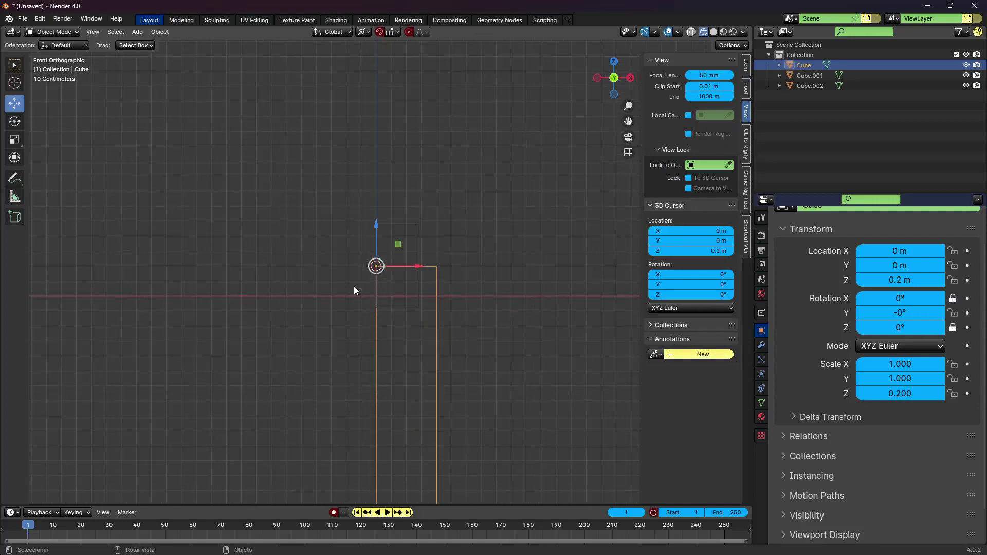
{"action": "scroll", "coordinate": [380, 284], "scroll_direction": "down", "scroll_amount": 2}
{"action": "scroll", "coordinate": [379, 284], "scroll_direction": "up", "scroll_amount": 2}
{"action": "scroll", "coordinate": [402, 267], "scroll_direction": "down", "scroll_amount": 1}
Step: Add an armature at the hinge and stretch its first bone up to the top
{"action": "key", "text": "shift+a"}
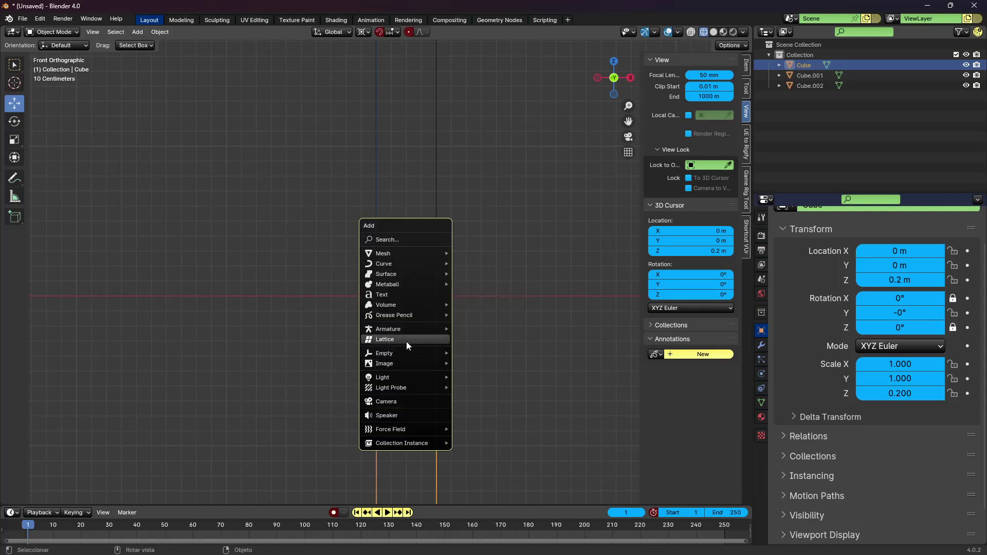
{"action": "mouse_move", "coordinate": [387, 329]}
{"action": "left_click", "coordinate": [506, 324]}
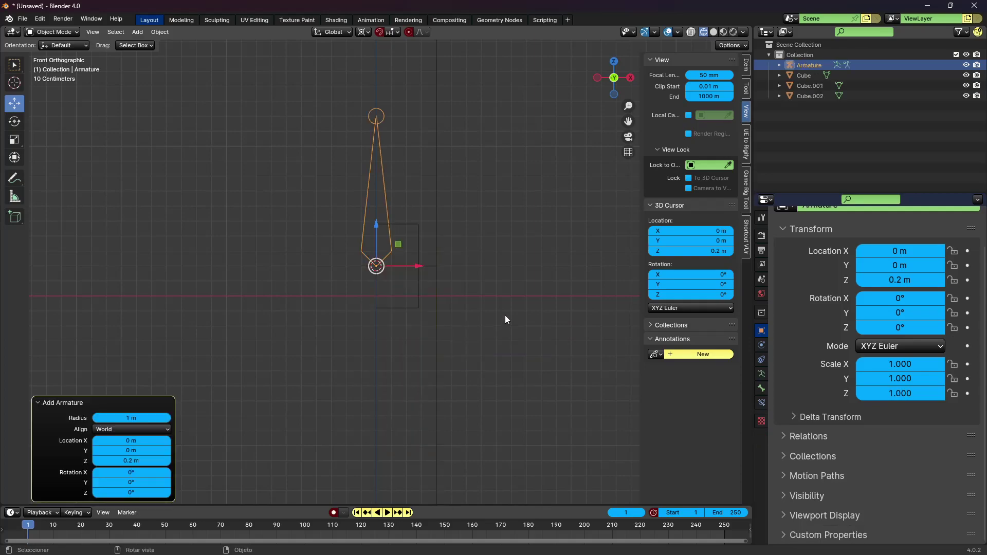
{"action": "scroll", "coordinate": [446, 258], "scroll_direction": "down", "scroll_amount": 2}
{"action": "key", "text": "Tab"}
{"action": "key", "text": "g"}
{"action": "key", "text": "z"}
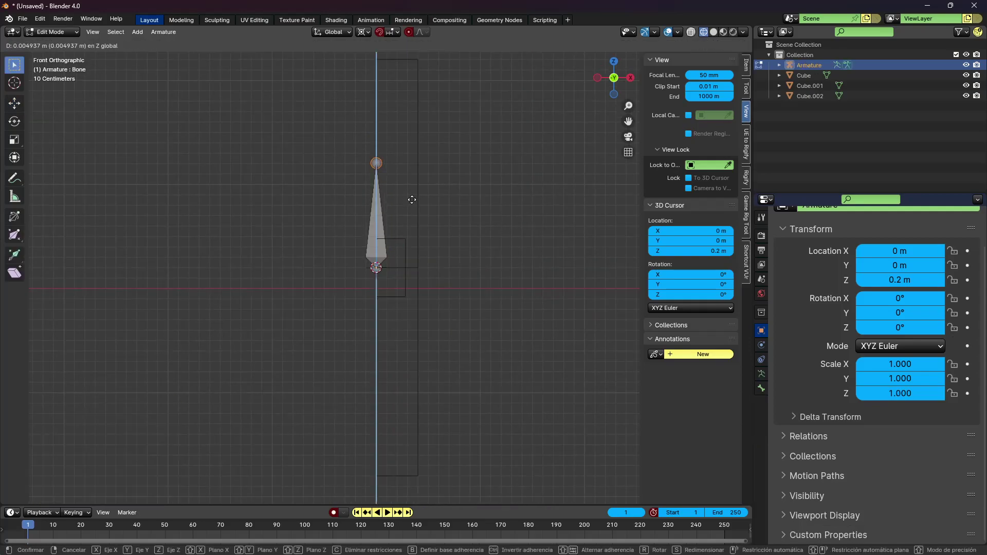
{"action": "left_click", "coordinate": [418, 88], "text": "ctrl"}
Step: Extrude a lower bone straight down along Z from the hinge joint
{"action": "left_click", "coordinate": [369, 272]}
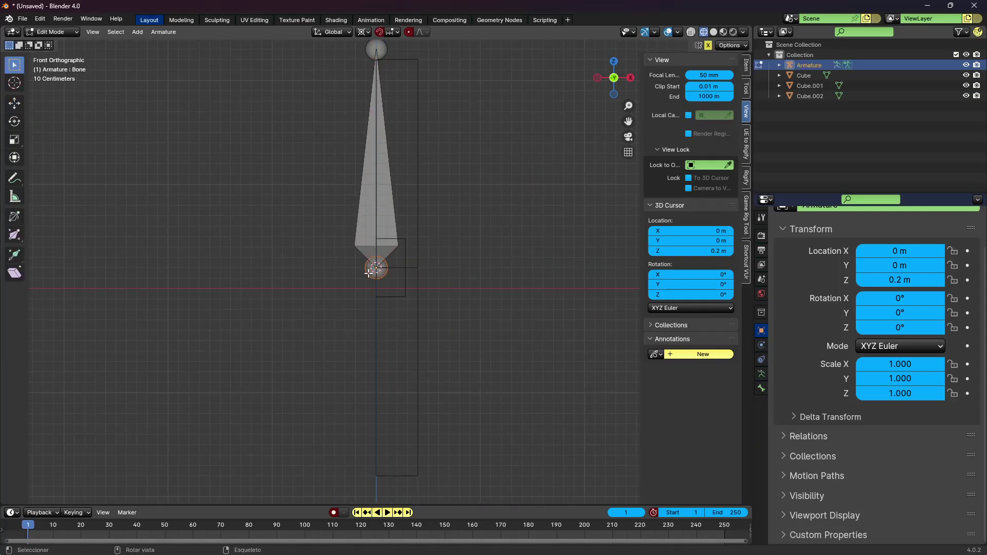
{"action": "key", "text": "e"}
{"action": "key", "text": "z"}
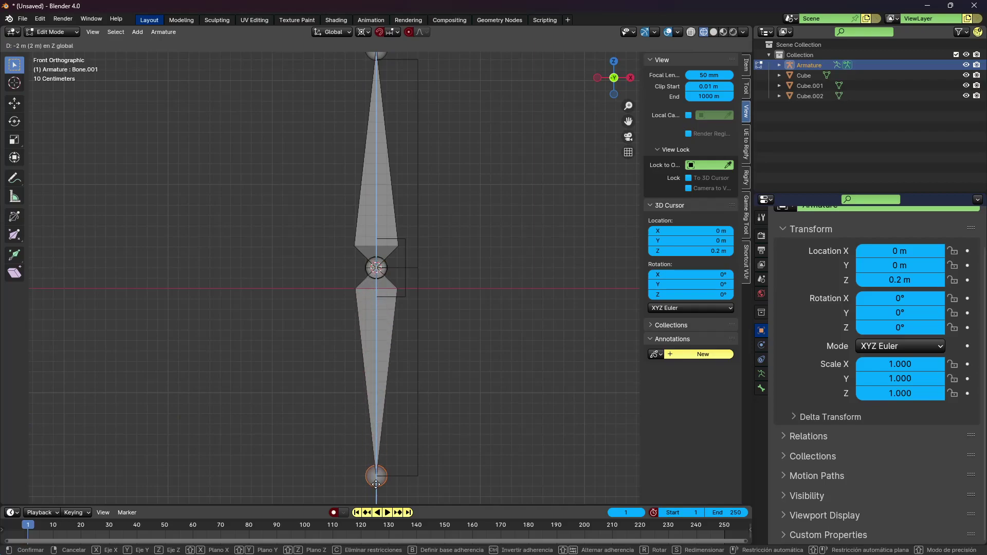
{"action": "left_click", "coordinate": [364, 345]}
Step: Extrude a horizontal root bone along X, then select upper, lower and root bones
{"action": "left_click", "coordinate": [365, 265]}
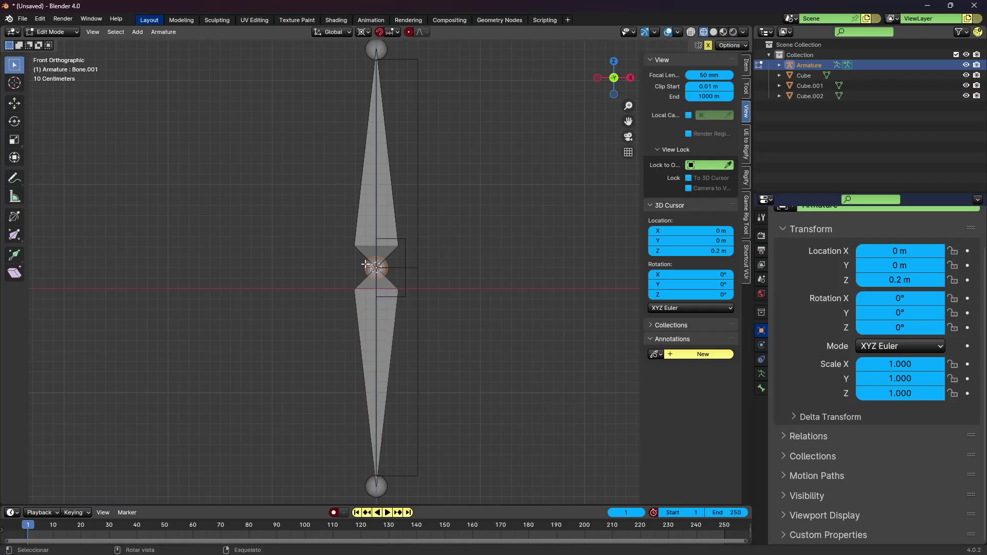
{"action": "key", "text": "e"}
{"action": "key", "text": "y"}
{"action": "key", "text": "x"}
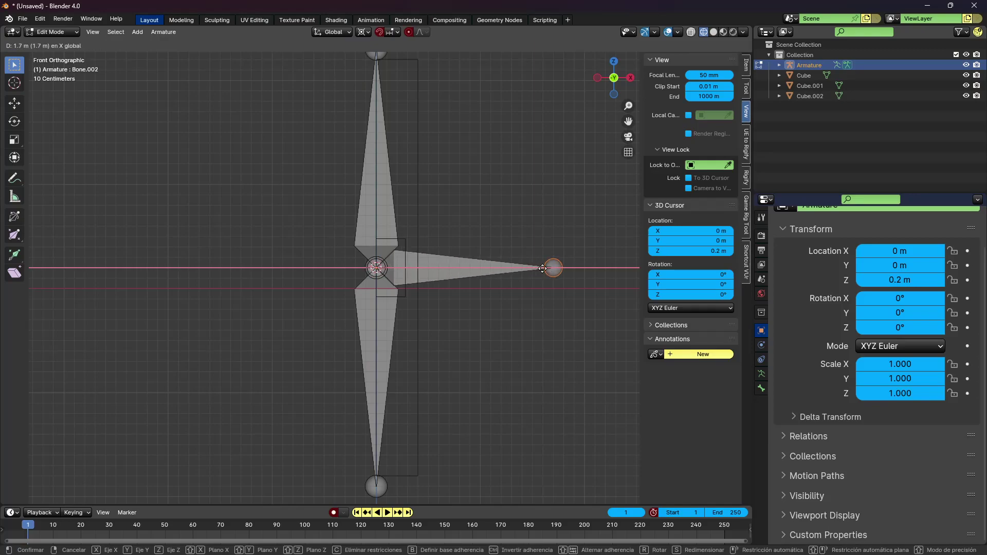
{"action": "left_click", "coordinate": [559, 268]}
{"action": "left_click", "coordinate": [357, 214]}
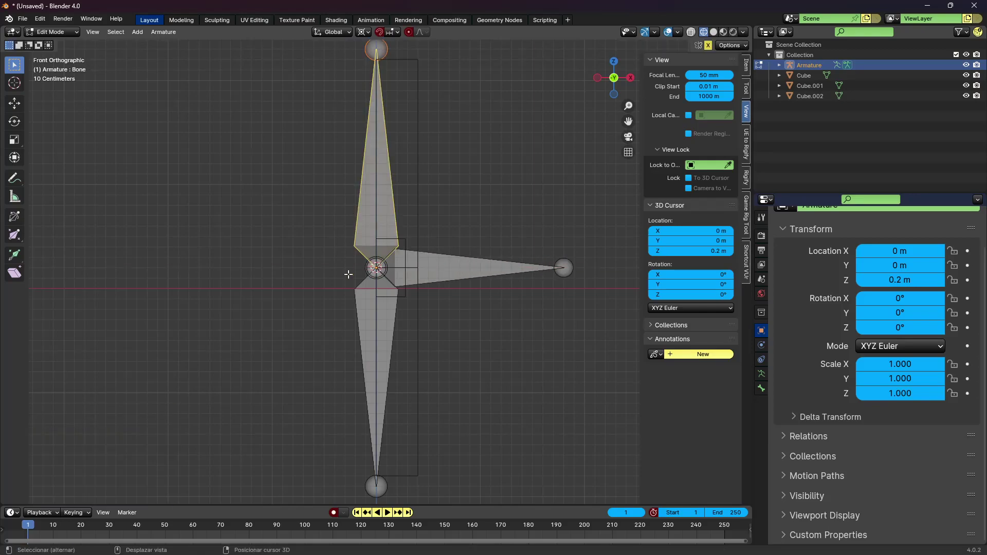
{"action": "left_click", "coordinate": [352, 321], "text": "shift"}
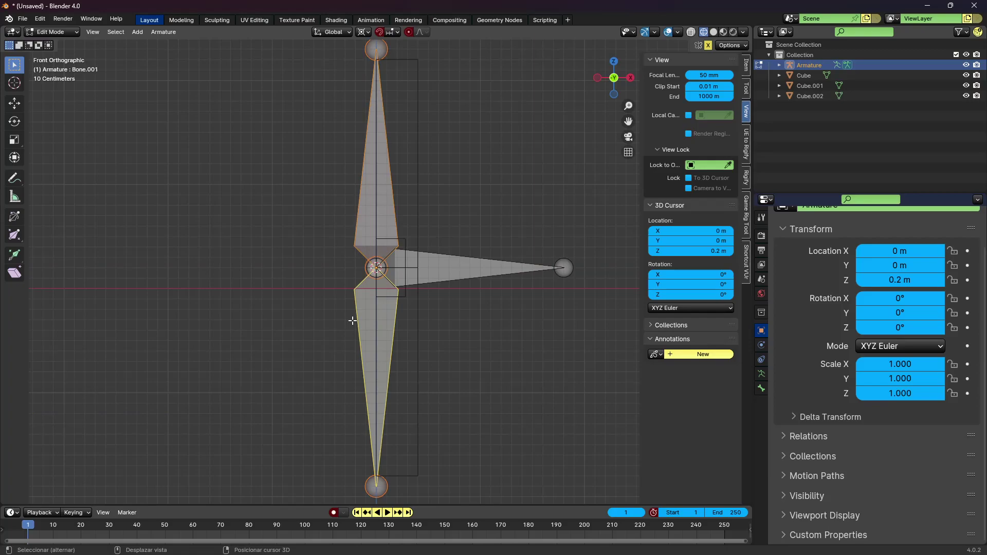
{"action": "left_click", "coordinate": [501, 260], "text": "shift"}
Step: Parent both vertical bones to the horizontal bone with Keep Offset; name the upper 'arriba'
{"action": "key", "text": "ctrl+p"}
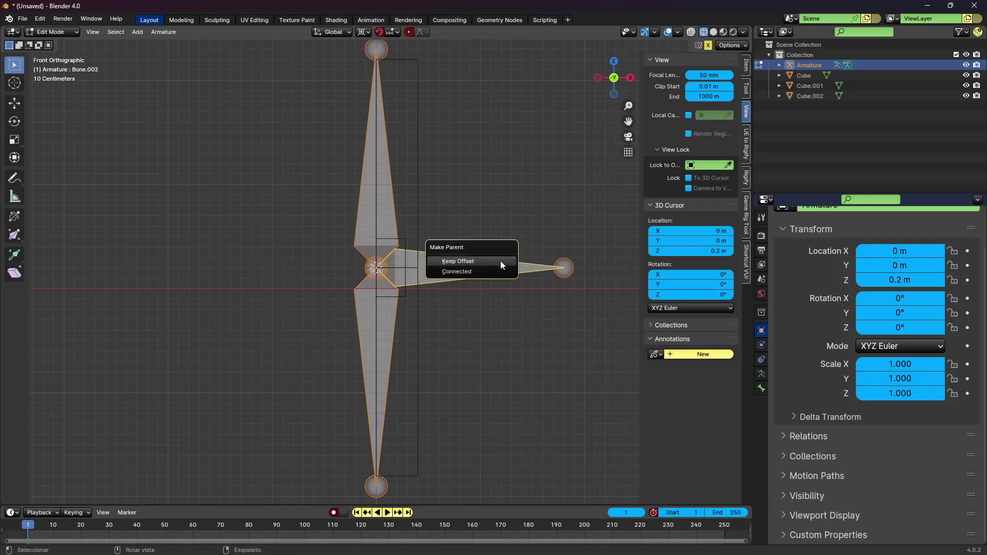
{"action": "left_click", "coordinate": [501, 261]}
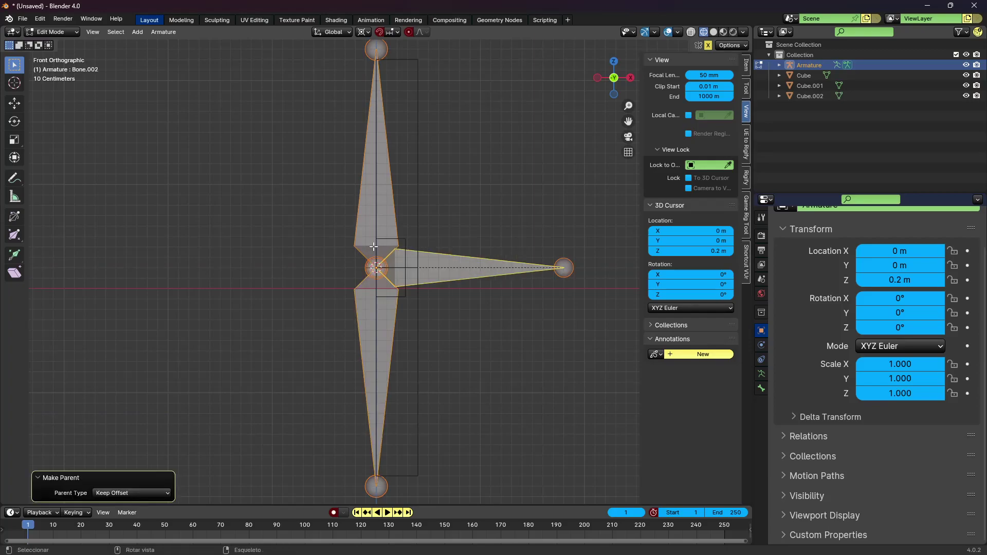
{"action": "left_click", "coordinate": [358, 229]}
{"action": "key", "text": "F2"}
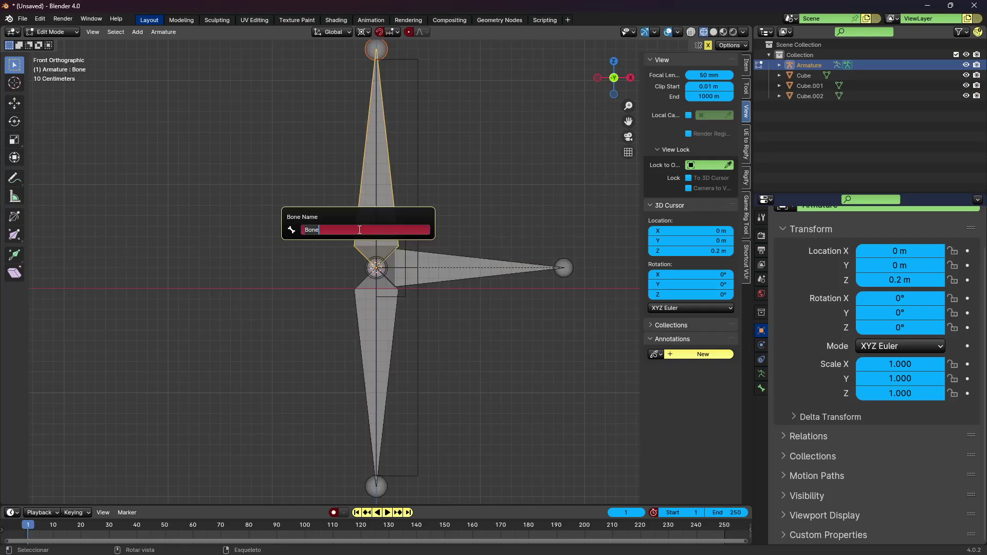
{"action": "type", "text": "arriba"}
{"action": "key", "text": "Return"}
Step: Rename the lower bone 'abajo' and the horizontal bone 'root'
{"action": "left_click", "coordinate": [371, 319]}
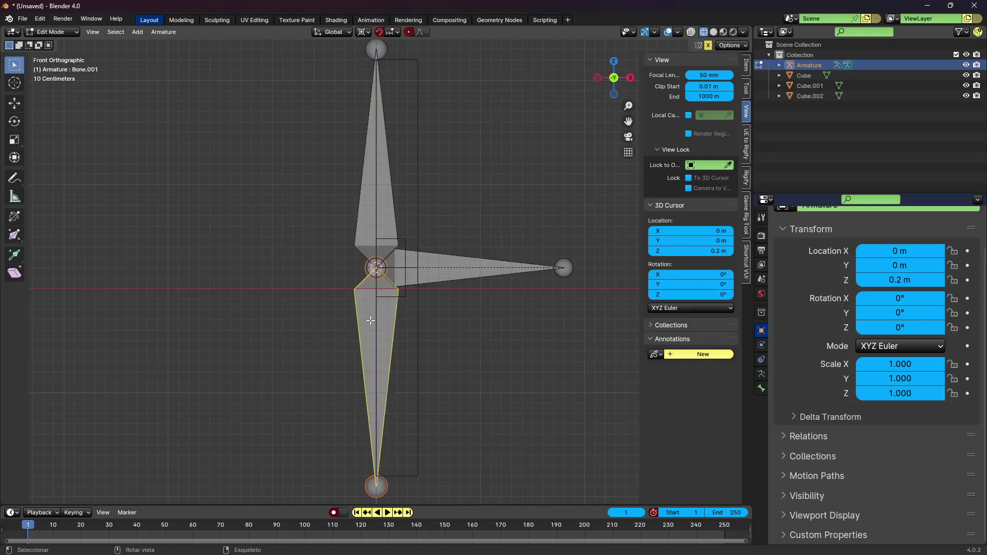
{"action": "key", "text": "F2"}
{"action": "type", "text": "aj"}
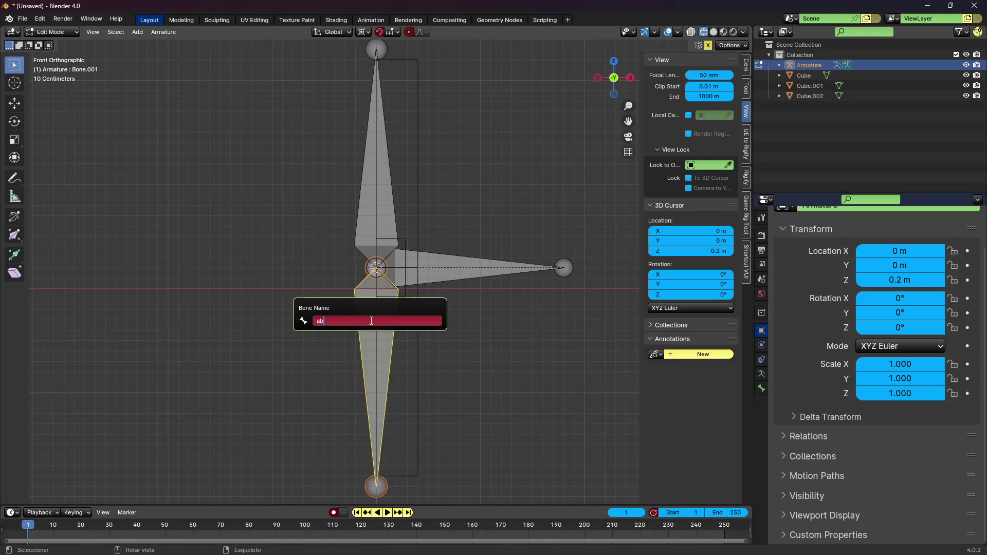
{"action": "type", "text": "o"}
{"action": "key", "text": "Return"}
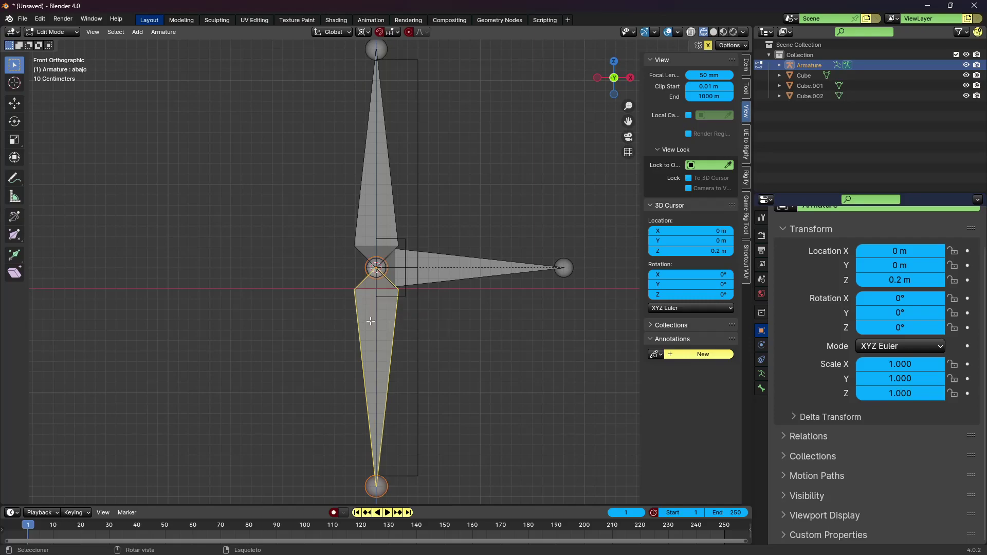
{"action": "left_click", "coordinate": [474, 269]}
{"action": "key", "text": "F2"}
{"action": "type", "text": "root"}
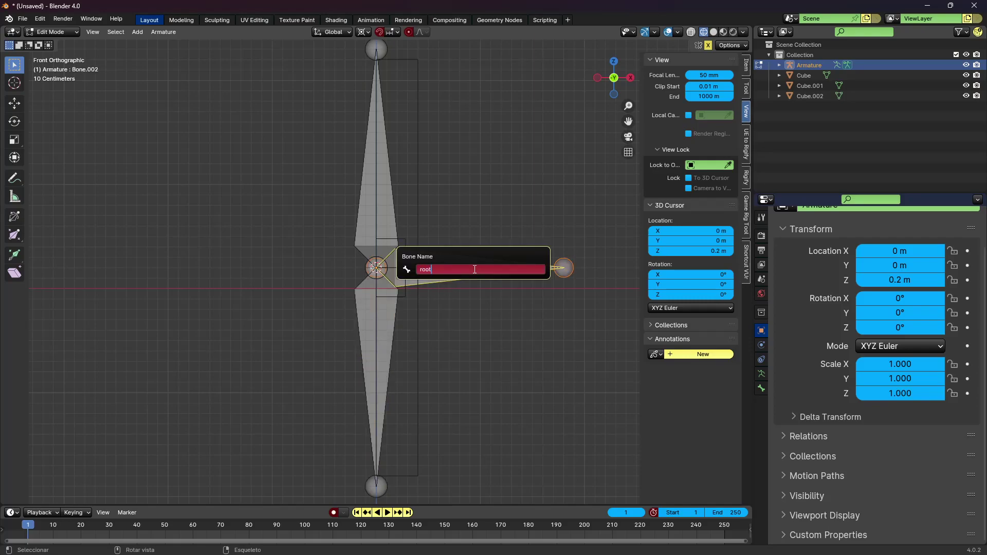
{"action": "key", "text": "Return"}
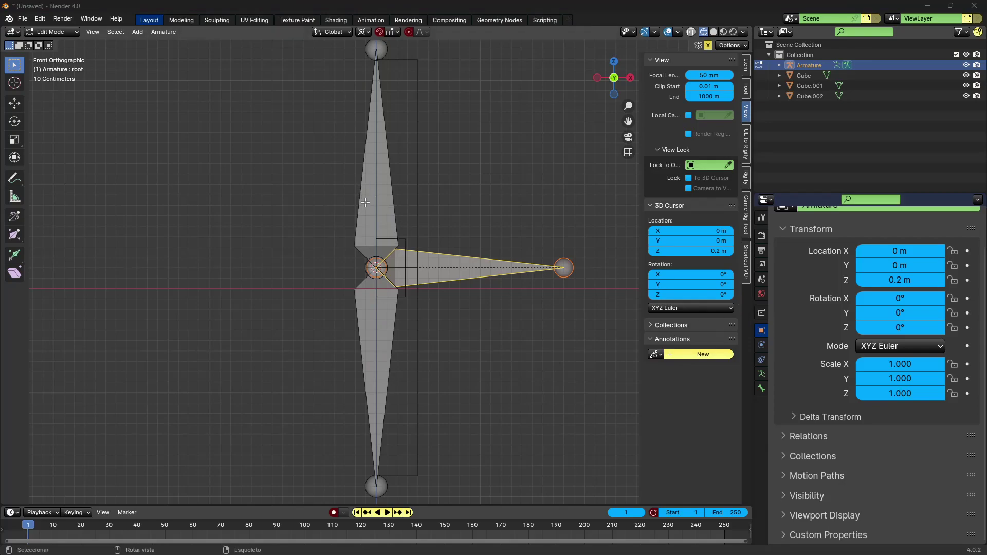
Step: Parent the upper phone half Cube.001 to the bone arriba with Ctrl+P > Bone
{"action": "key", "text": "Tab"}
{"action": "left_click", "coordinate": [418, 184]}
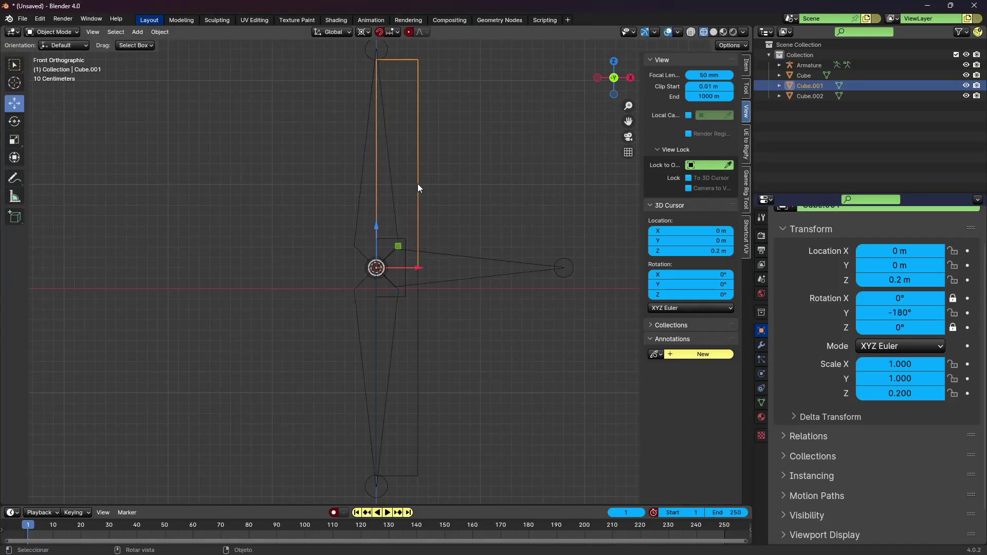
{"action": "left_click", "coordinate": [365, 183]}
{"action": "key", "text": "ctrl+Tab"}
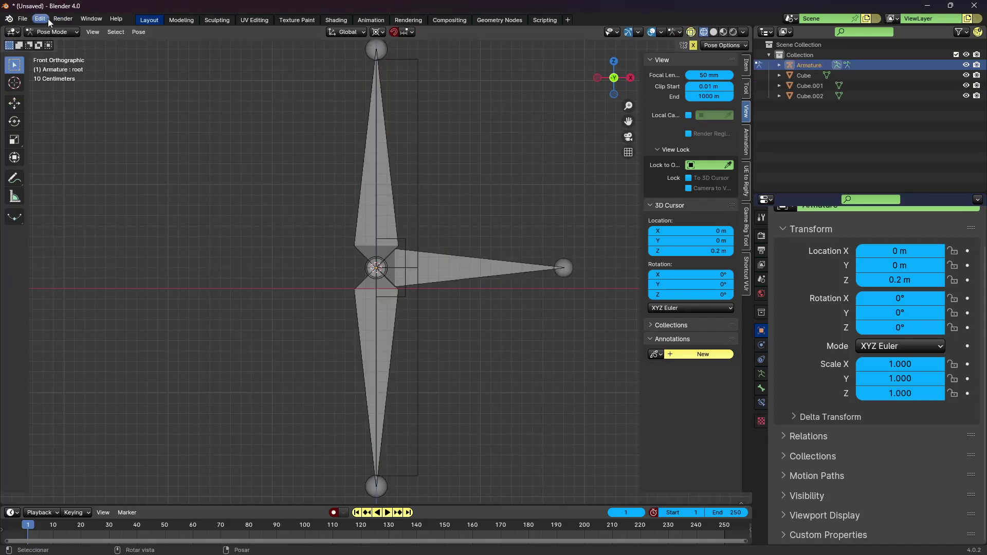
{"action": "left_click", "coordinate": [47, 18]}
{"action": "left_click", "coordinate": [61, 137]}
{"action": "left_click", "coordinate": [419, 176]}
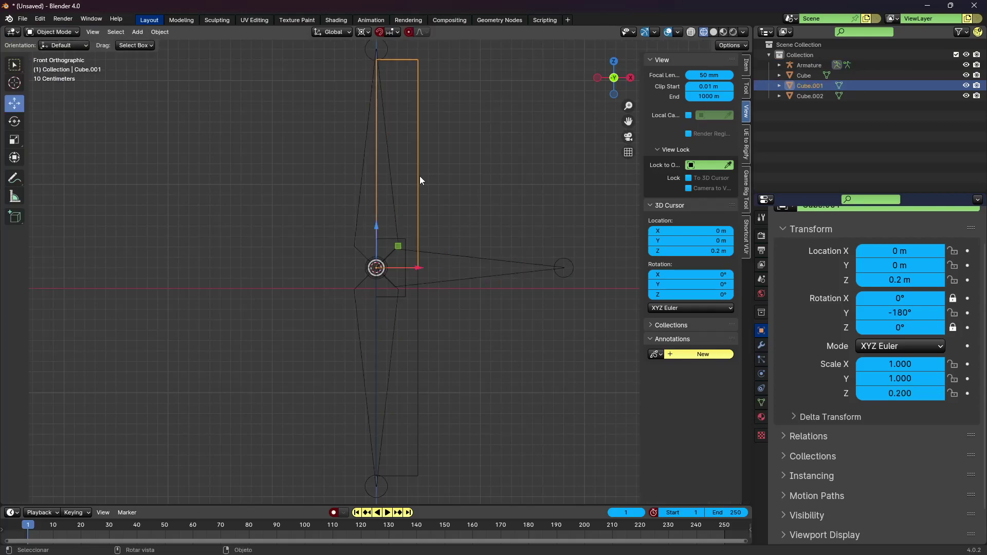
{"action": "left_click", "coordinate": [366, 174], "text": "shift"}
{"action": "key", "text": "ctrl+Tab"}
{"action": "key", "text": "ctrl+p"}
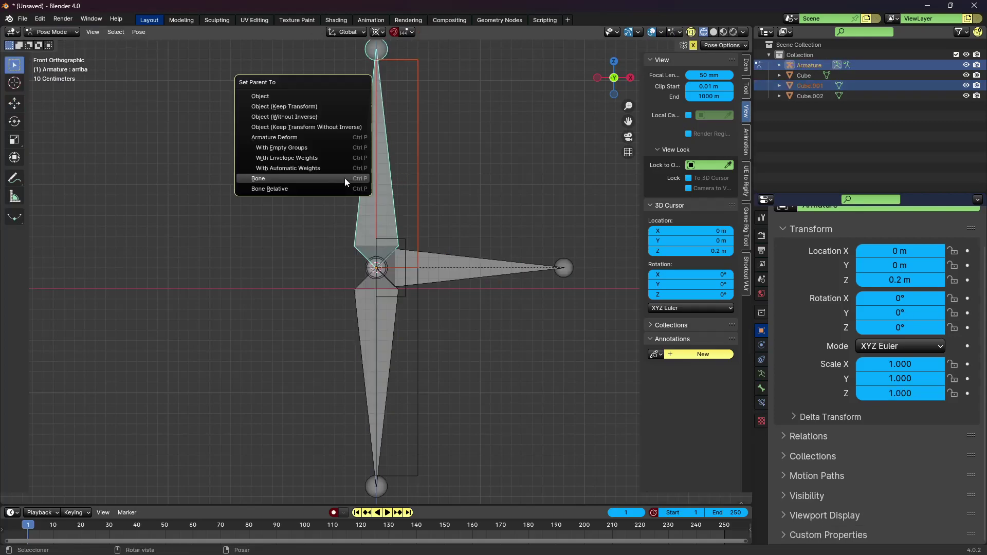
{"action": "left_click", "coordinate": [345, 179]}
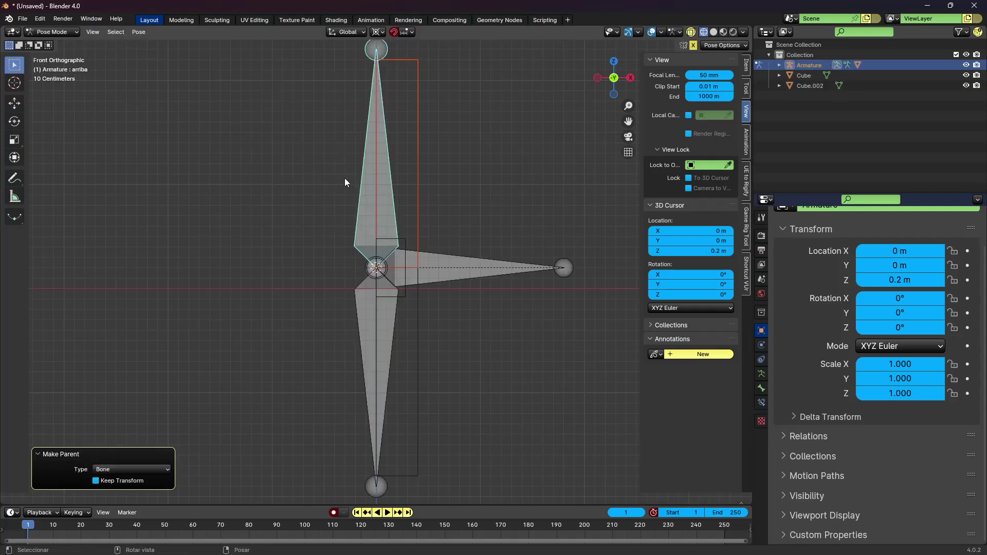
Step: Parent the lower phone half Cube to the bone abajo
{"action": "key", "text": "ctrl+Tab"}
{"action": "left_click", "coordinate": [414, 355]}
{"action": "left_click", "coordinate": [360, 317], "text": "shift"}
{"action": "key", "text": "ctrl+Tab"}
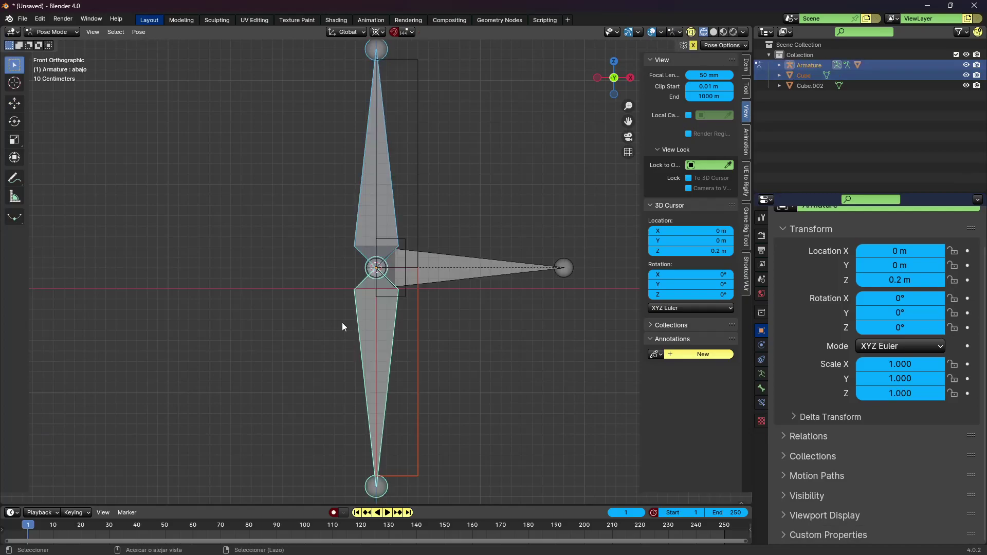
{"action": "key", "text": "ctrl+p"}
{"action": "left_click", "coordinate": [342, 322]}
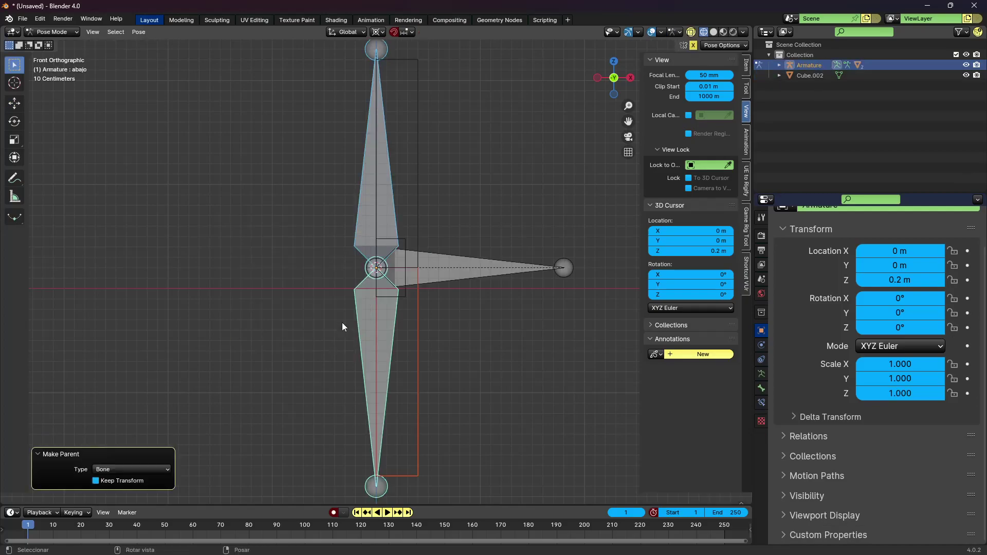
Step: Parent the hinge piece Cube.002 to the root bone and test-move root, cancelling the move
{"action": "key", "text": "ctrl+Tab"}
{"action": "left_click", "coordinate": [407, 242]}
{"action": "left_click", "coordinate": [467, 254], "text": "shift"}
{"action": "key", "text": "ctrl+Tab"}
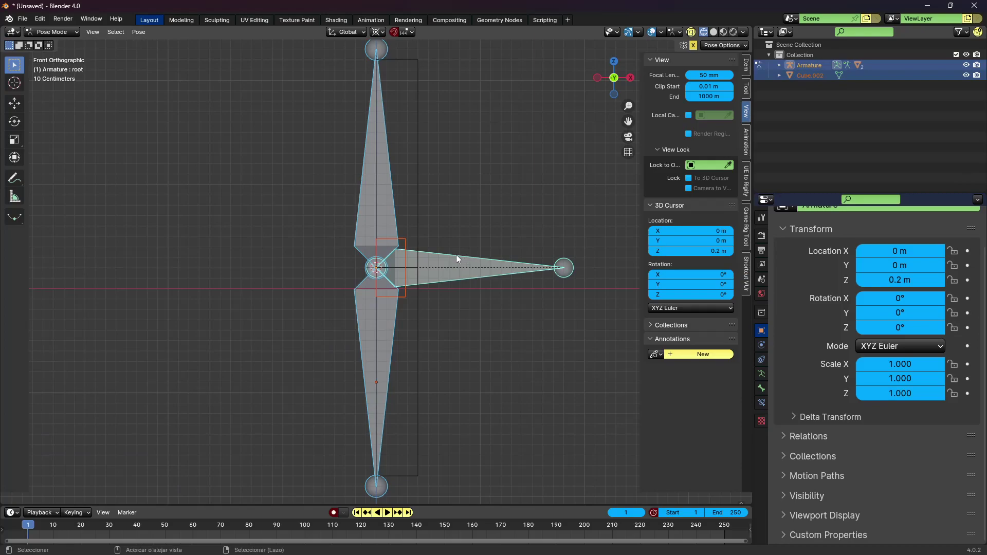
{"action": "key", "text": "ctrl+p"}
{"action": "left_click", "coordinate": [456, 254]}
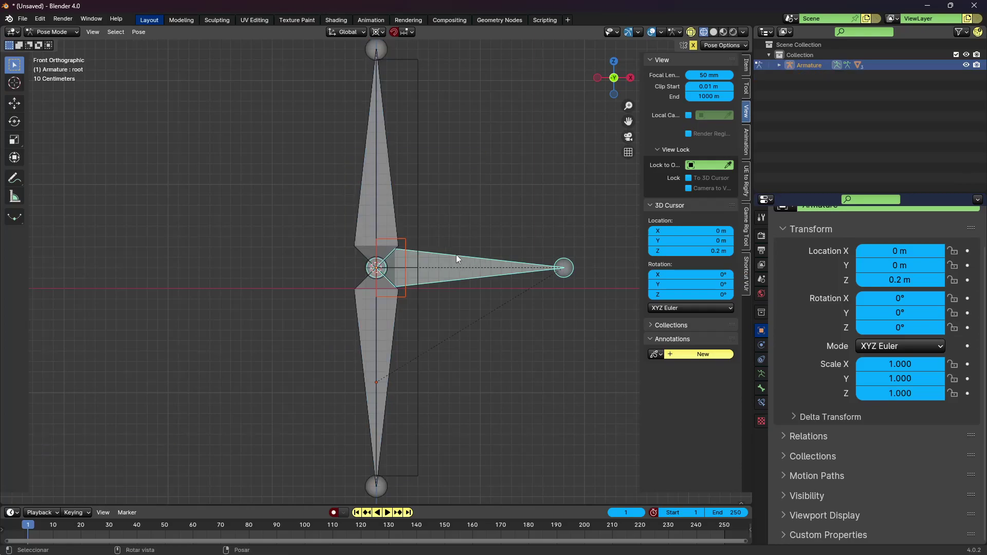
{"action": "key", "text": "g"}
{"action": "key", "text": "Escape"}
Step: Test-rotate the upper and lower bones in Pose Mode, cancelling each rotation
{"action": "key", "text": "ctrl+Tab"}
{"action": "left_click", "coordinate": [415, 180]}
{"action": "left_click", "coordinate": [368, 184]}
{"action": "key", "text": "ctrl+Tab"}
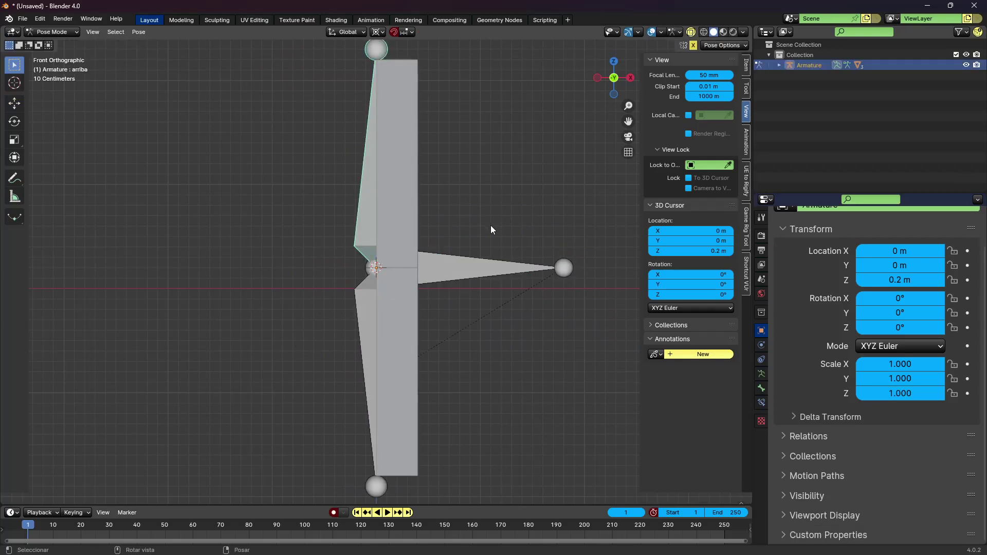
{"action": "key", "text": "r"}
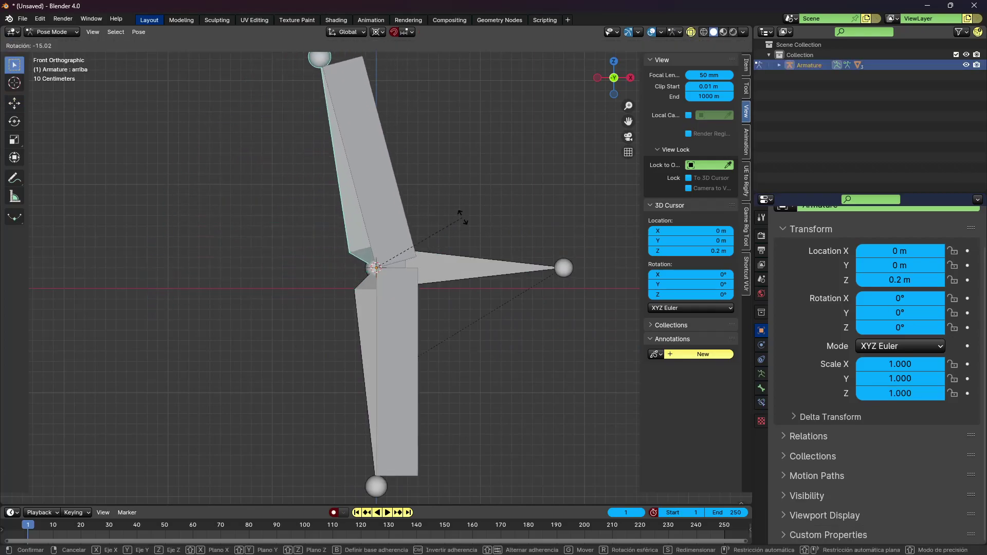
{"action": "key", "text": "Escape"}
{"action": "left_click", "coordinate": [368, 308]}
{"action": "key", "text": "r"}
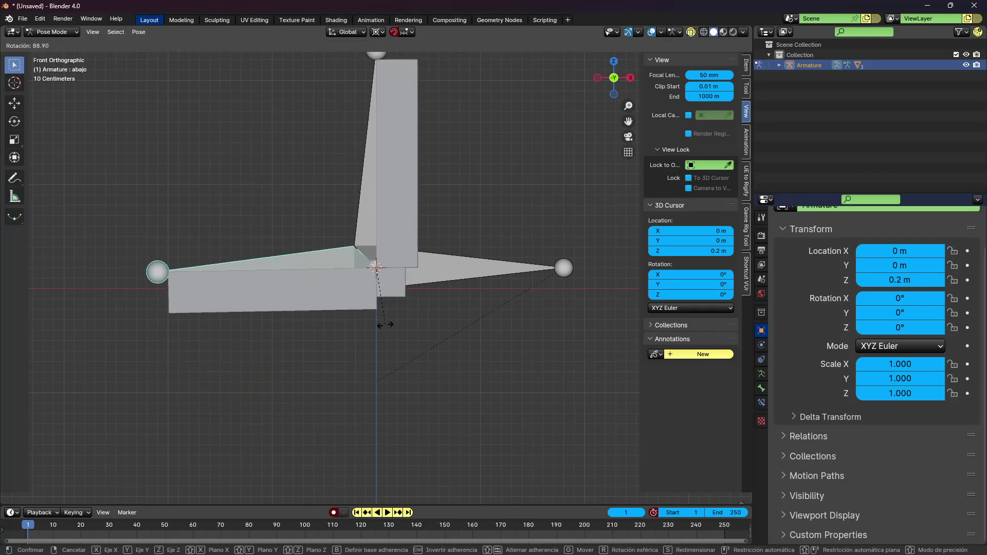
{"action": "key", "text": "Escape"}
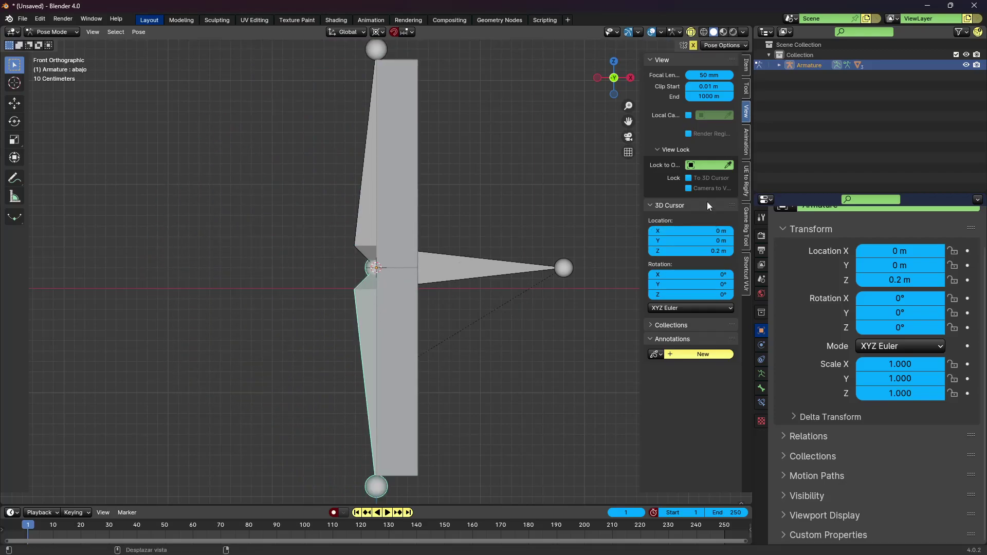
Step: Set the abajo, arriba and root bones' Rotation Mode to XYZ Euler
{"action": "left_click", "coordinate": [746, 66]}
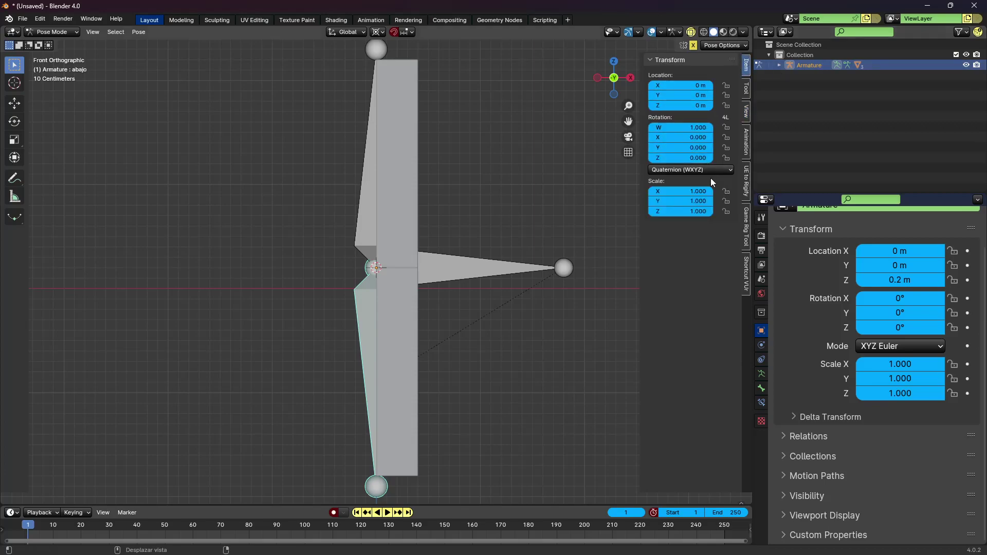
{"action": "left_click", "coordinate": [700, 170]}
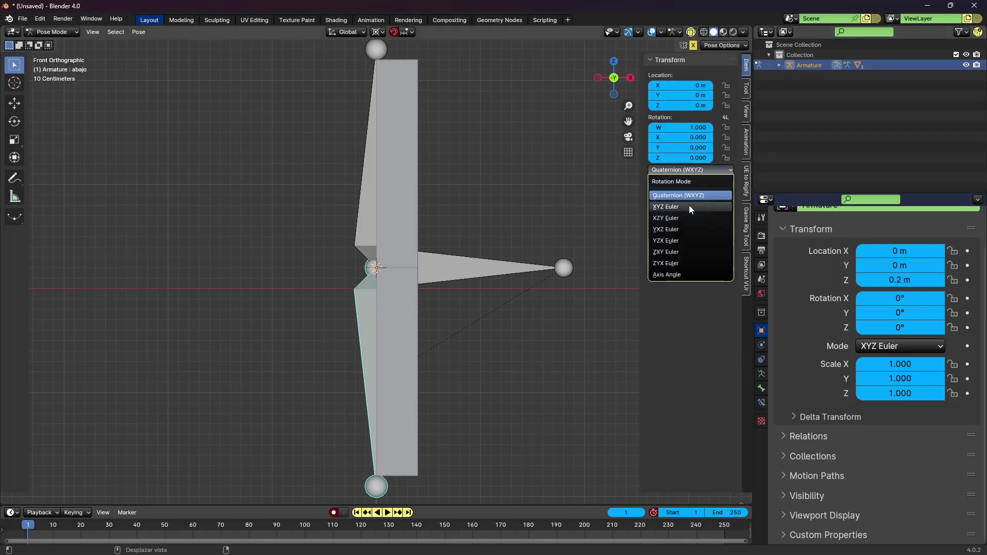
{"action": "left_click", "coordinate": [689, 205]}
{"action": "left_click", "coordinate": [367, 137]}
{"action": "left_click", "coordinate": [691, 169]}
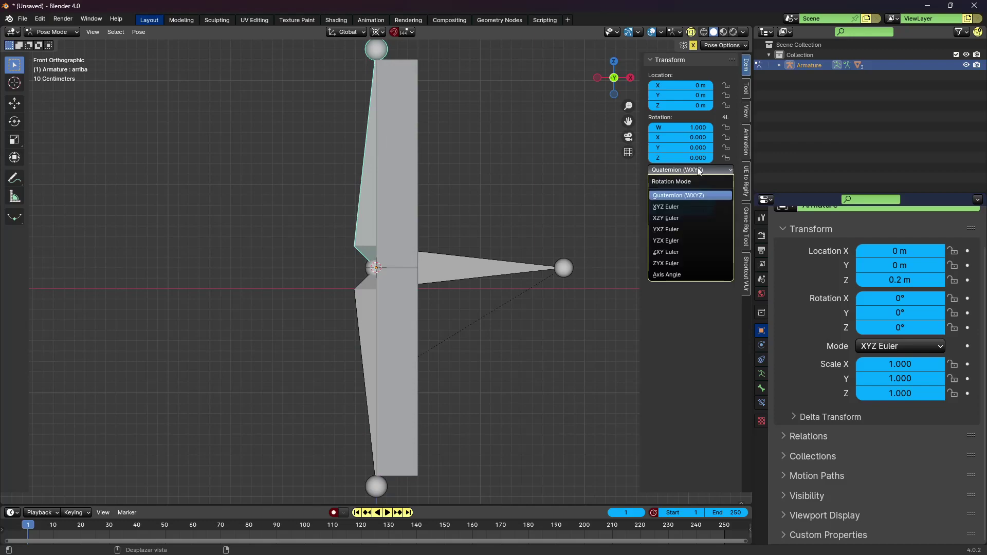
{"action": "left_click", "coordinate": [689, 205]}
{"action": "left_click", "coordinate": [502, 263]}
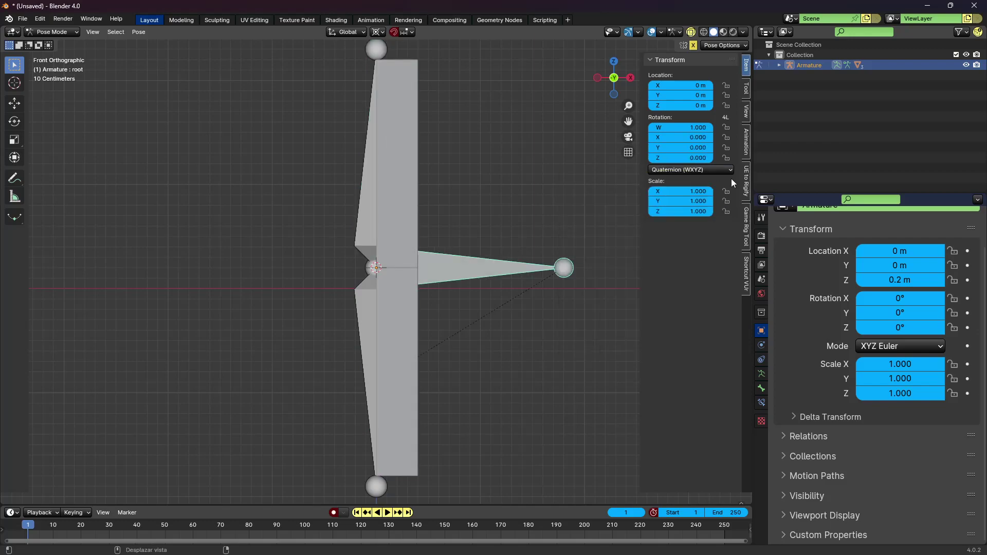
{"action": "left_click", "coordinate": [691, 170]}
{"action": "left_click", "coordinate": [677, 207]}
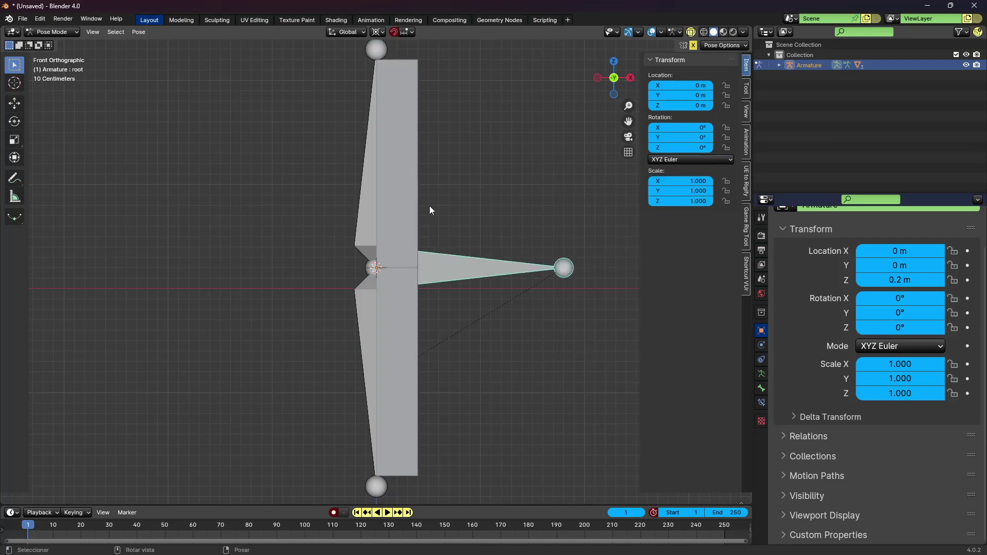
Step: Lock the X and Z rotation of the upper bone arriba
{"action": "left_click", "coordinate": [364, 199]}
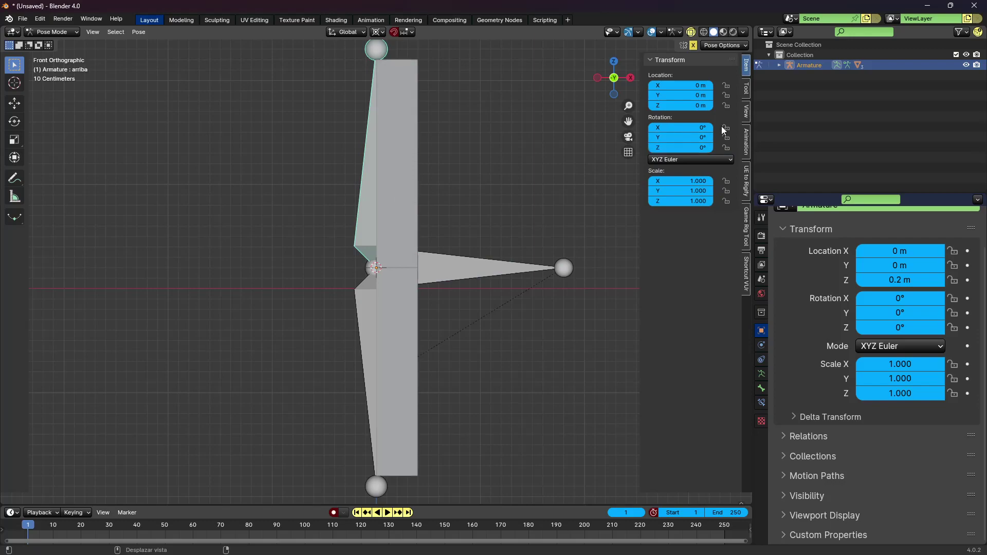
{"action": "left_click", "coordinate": [725, 128]}
{"action": "left_click", "coordinate": [725, 148]}
{"action": "left_click", "coordinate": [377, 320]}
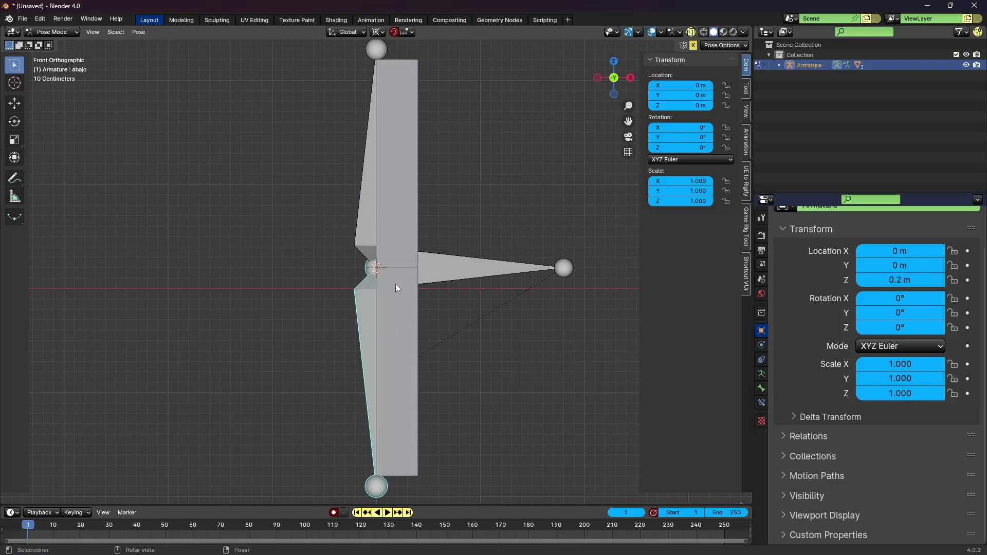
Step: Lock two rotation axes on abajo, then test-rotate arriba and lock its X rotation
{"action": "left_click", "coordinate": [726, 147]}
{"action": "left_click", "coordinate": [726, 128]}
{"action": "left_click", "coordinate": [347, 207]}
{"action": "key", "text": "r"}
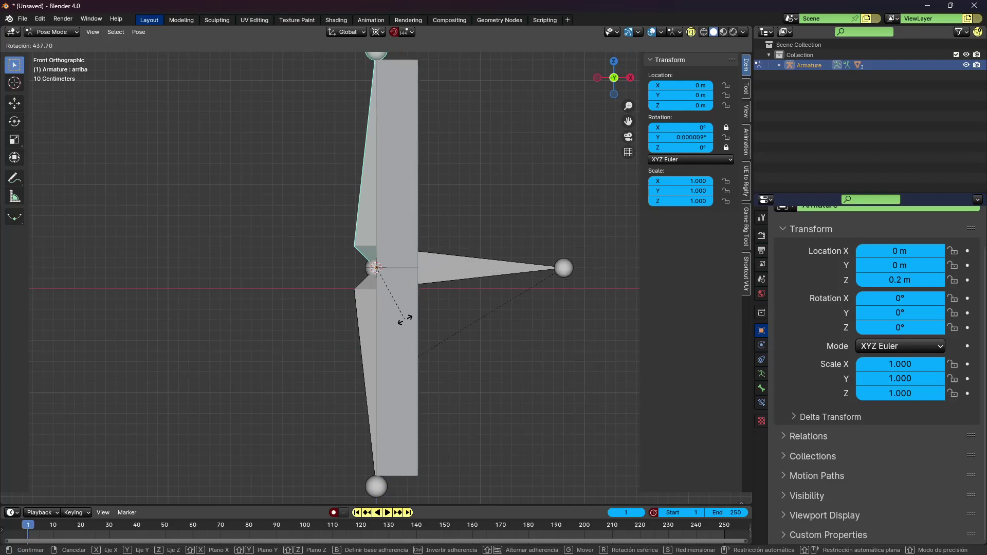
{"action": "key", "text": "Escape"}
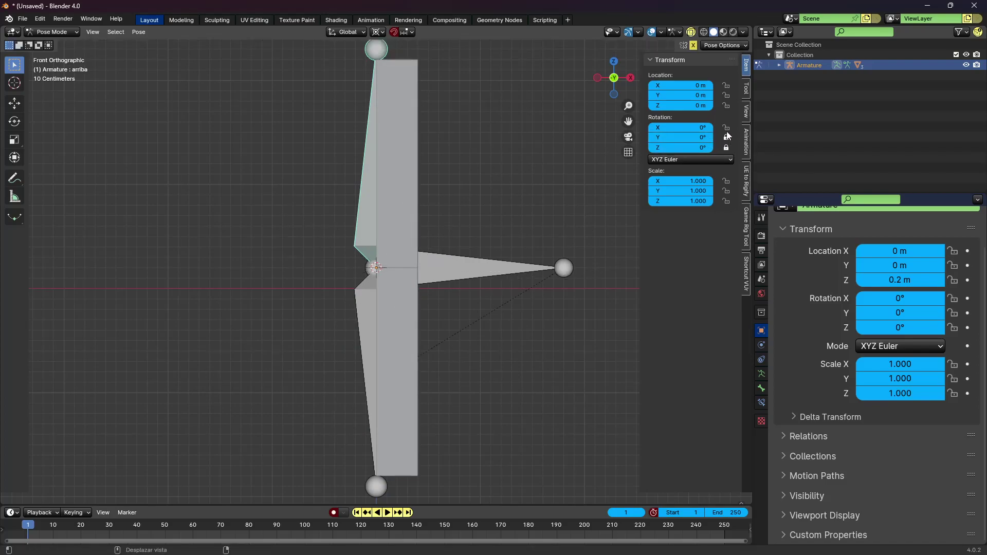
{"action": "key", "text": "r"}
{"action": "left_click", "coordinate": [726, 128]}
{"action": "key", "text": "r"}
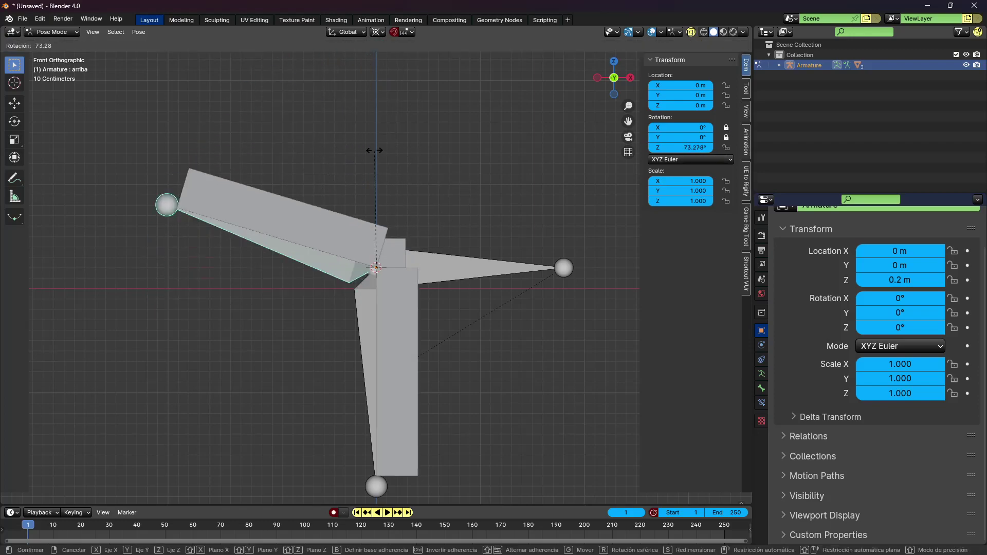
{"action": "key", "text": "Escape"}
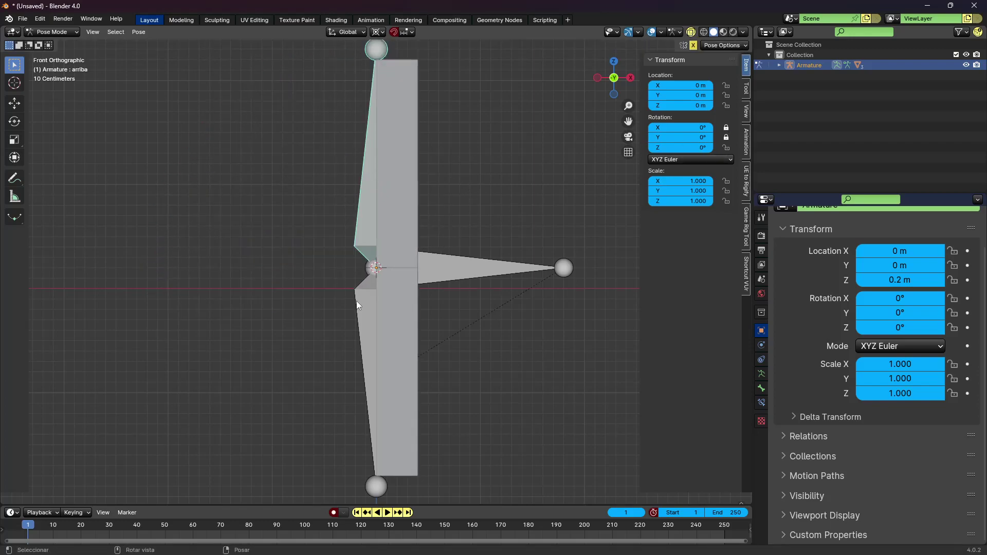
Step: Set abajo's X and Y rotation locks, leaving Z free, and test-swing it without applying
{"action": "left_click", "coordinate": [369, 313]}
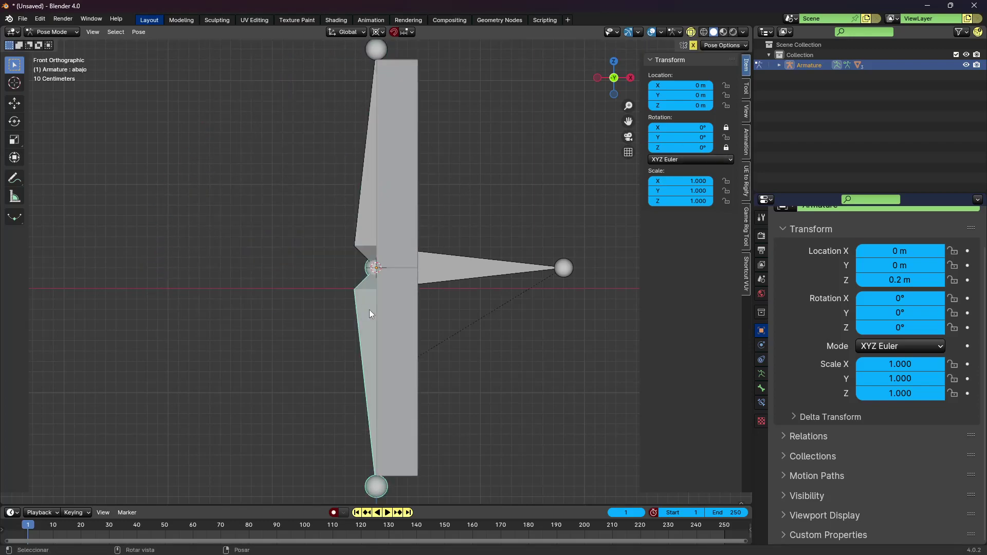
{"action": "left_click", "coordinate": [356, 33]}
{"action": "left_click", "coordinate": [726, 128]}
{"action": "left_click", "coordinate": [726, 128]}
{"action": "left_click", "coordinate": [727, 148]}
{"action": "key", "text": "r"}
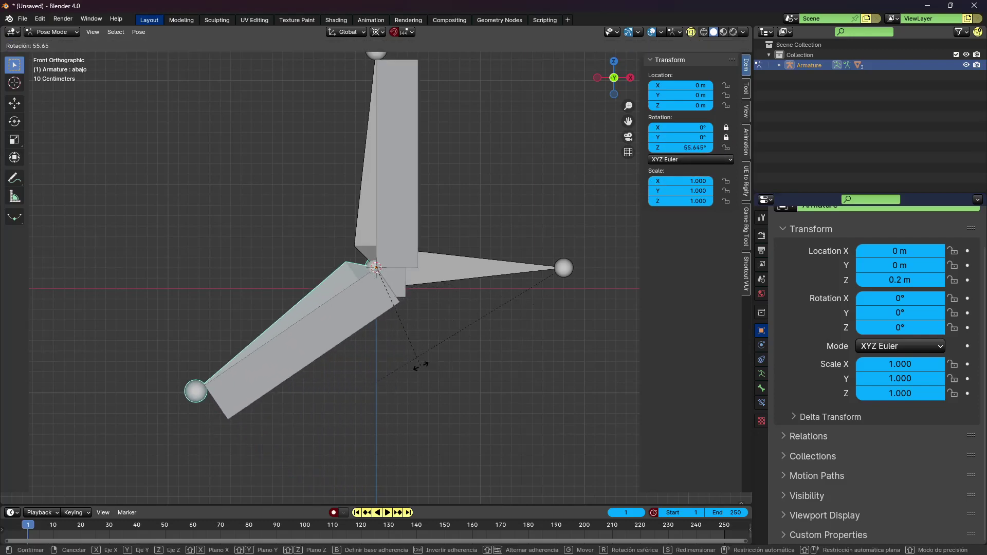
{"action": "key", "text": "Escape"}
{"action": "key", "text": "r"}
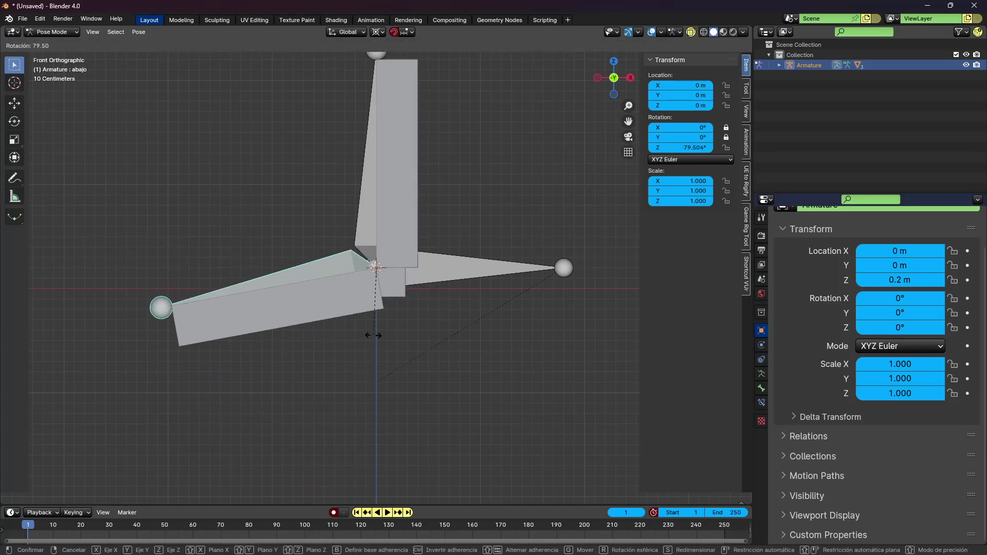
{"action": "key", "text": "Escape"}
Step: Set the lower bone abajo's Z rotation to 90° so the lower half lies horizontal
{"action": "left_click", "coordinate": [762, 389]}
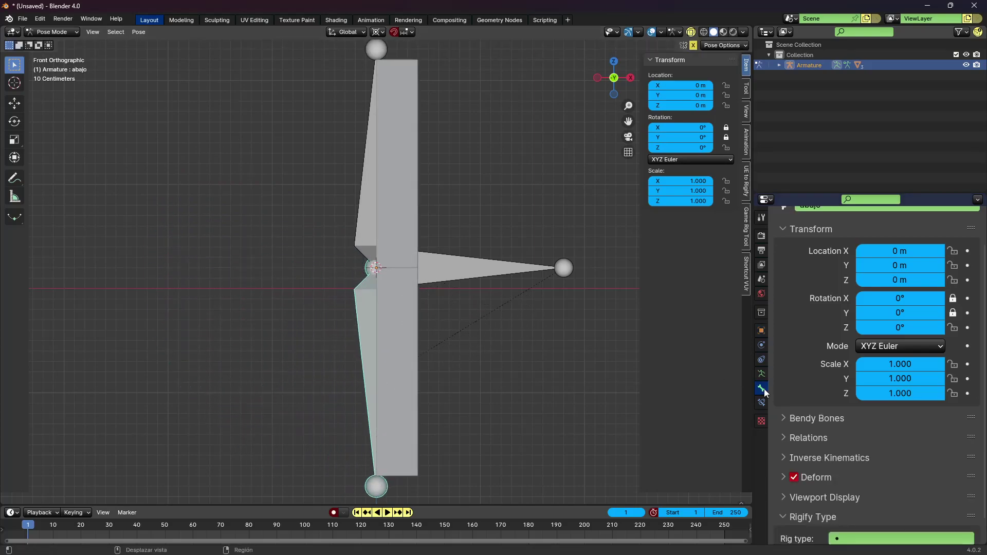
{"action": "key", "text": "r"}
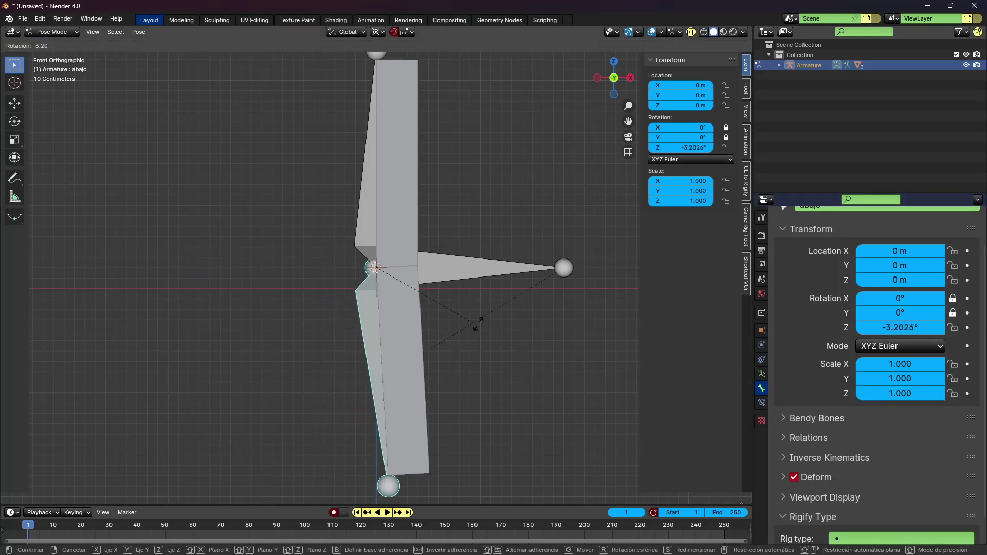
{"action": "key", "text": "Escape"}
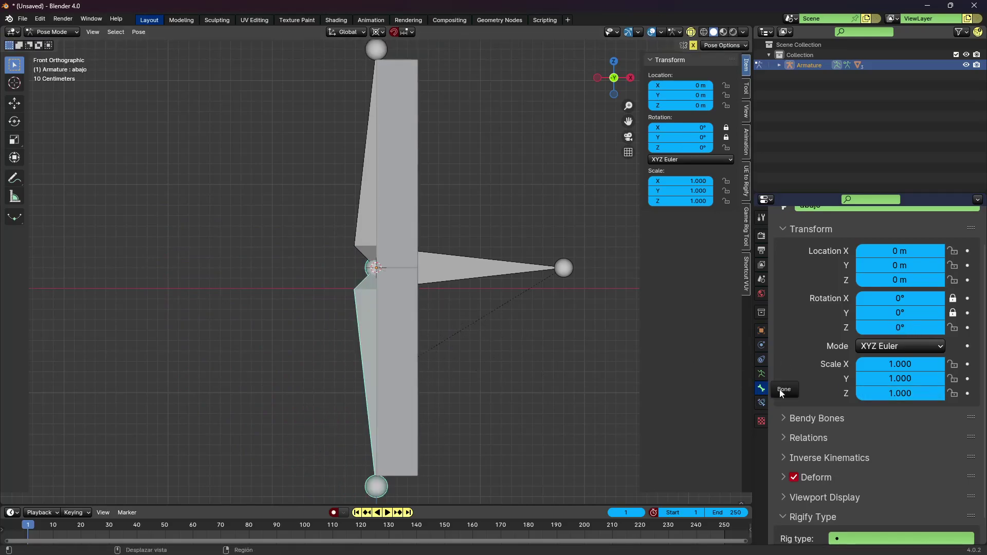
{"action": "mouse_move", "coordinate": [900, 328]}
{"action": "left_mouse_down"}
{"action": "mouse_move", "coordinate": [925, 328]}
{"action": "mouse_move", "coordinate": [908, 327]}
{"action": "left_mouse_up"}
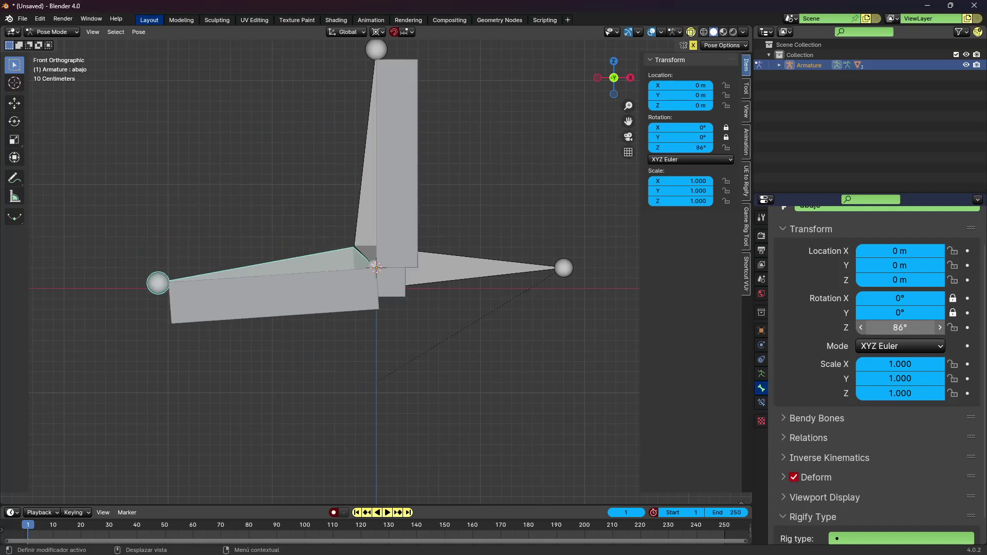
{"action": "left_click", "coordinate": [908, 326]}
{"action": "key", "text": "BackSpace"}
{"action": "key", "text": "BackSpace"}
{"action": "key", "text": "BackSpace"}
{"action": "type", "text": "90"}
{"action": "key", "text": "Return"}
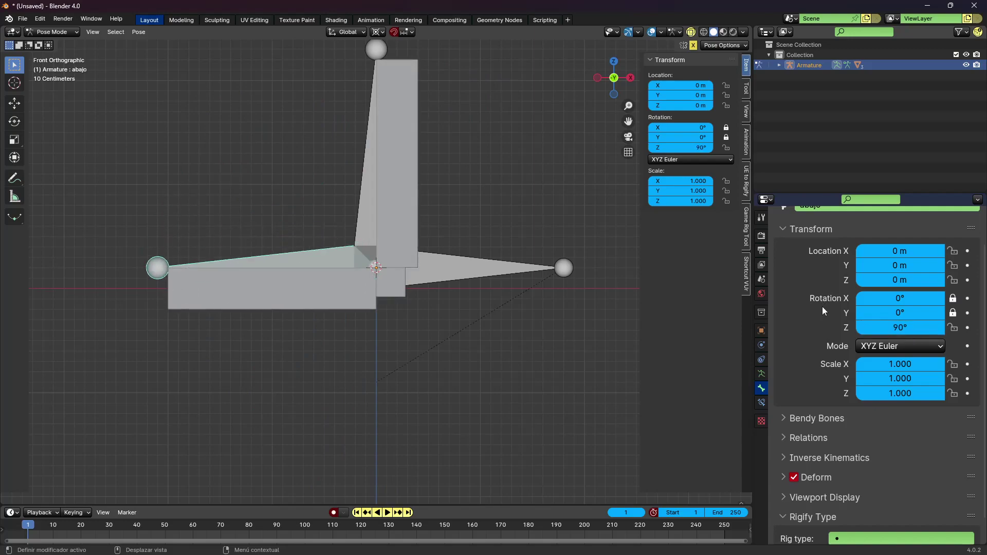
Step: Set the upper bone arriba's Z rotation to 90° so the phone folds shut
{"action": "left_click", "coordinate": [352, 213]}
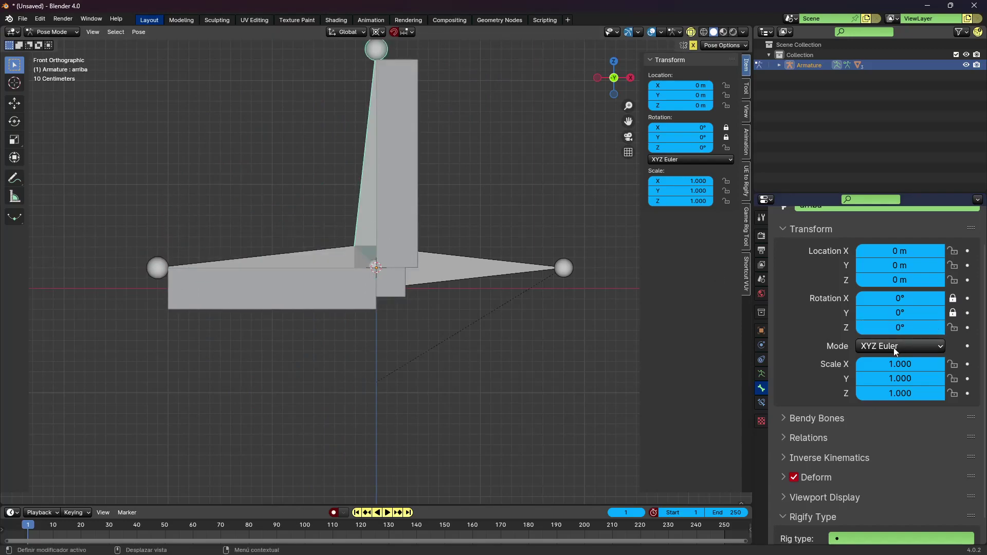
{"action": "left_click_drag", "start_coordinate": [903, 335], "coordinate": [941, 335]}
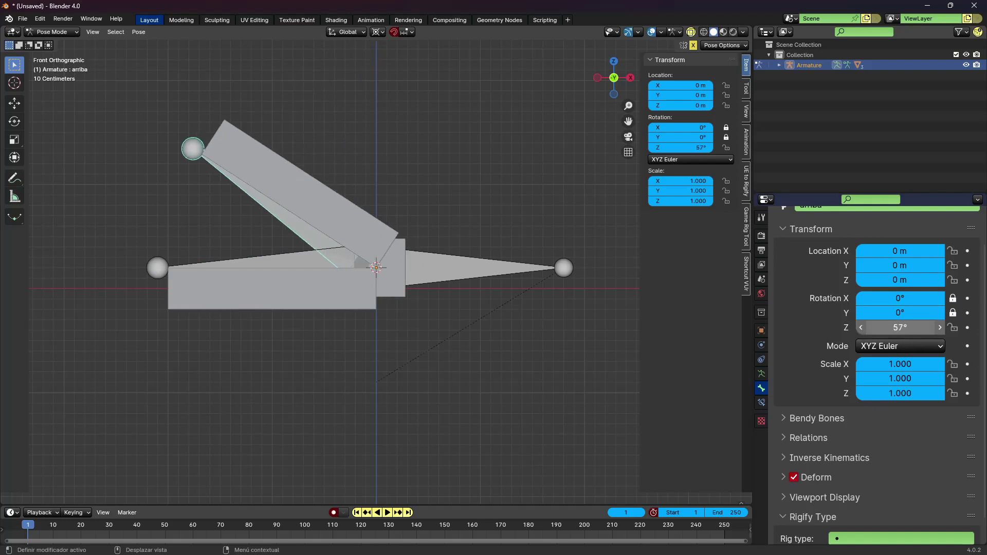
{"action": "left_click", "coordinate": [901, 329]}
{"action": "key", "text": "BackSpace"}
{"action": "key", "text": "BackSpace"}
{"action": "key", "text": "BackSpace"}
{"action": "type", "text": "90"}
{"action": "key", "text": "Return"}
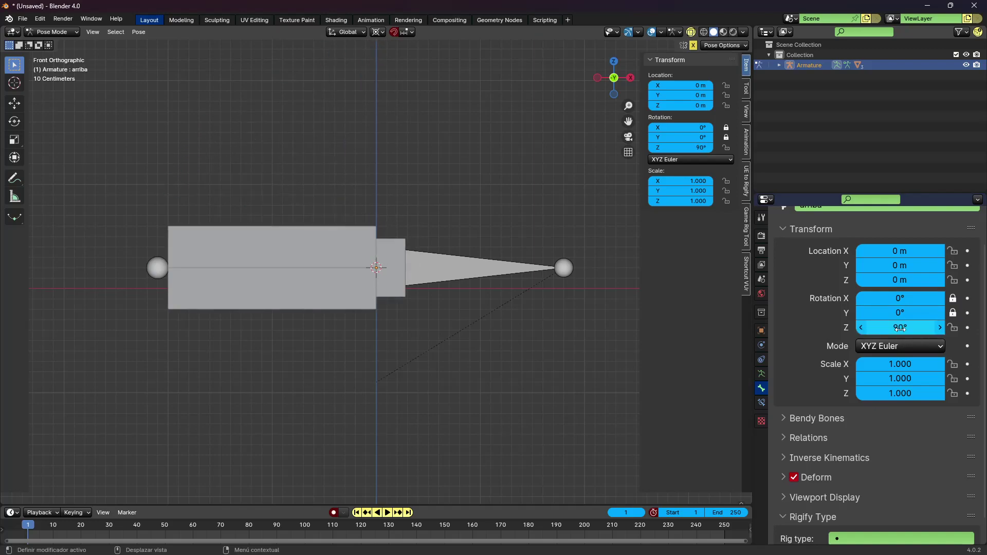
Step: Orbit to inspect the closed phone, test-move the root bone, and return to front view
{"action": "mouse_move", "coordinate": [599, 235]}
{"action": "middle_mouse_down"}
{"action": "mouse_move", "coordinate": [452, 277]}
{"action": "mouse_move", "coordinate": [498, 239]}
{"action": "middle_mouse_up"}
{"action": "left_click", "coordinate": [452, 278]}
{"action": "key", "text": "g"}
{"action": "key", "text": "Escape"}
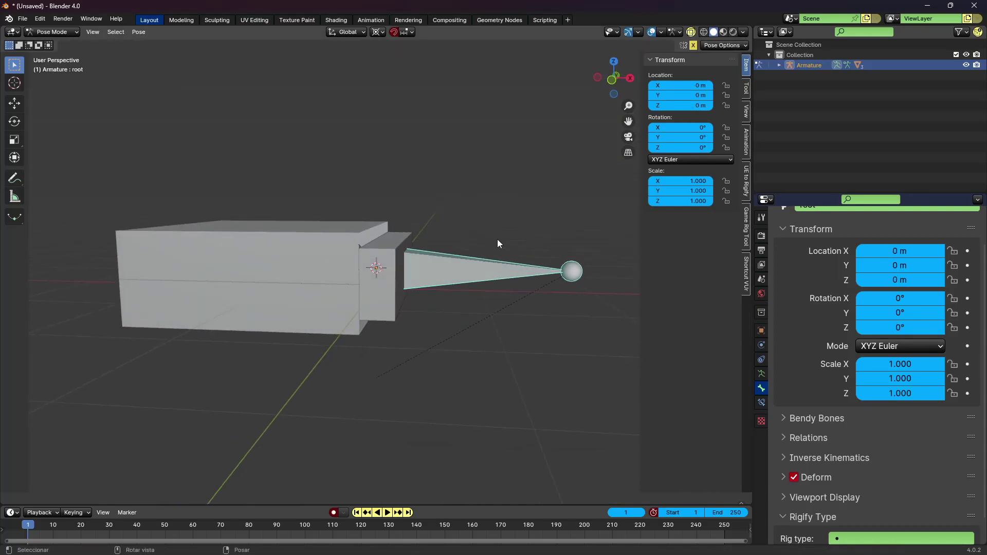
{"action": "key", "text": "KP_1"}
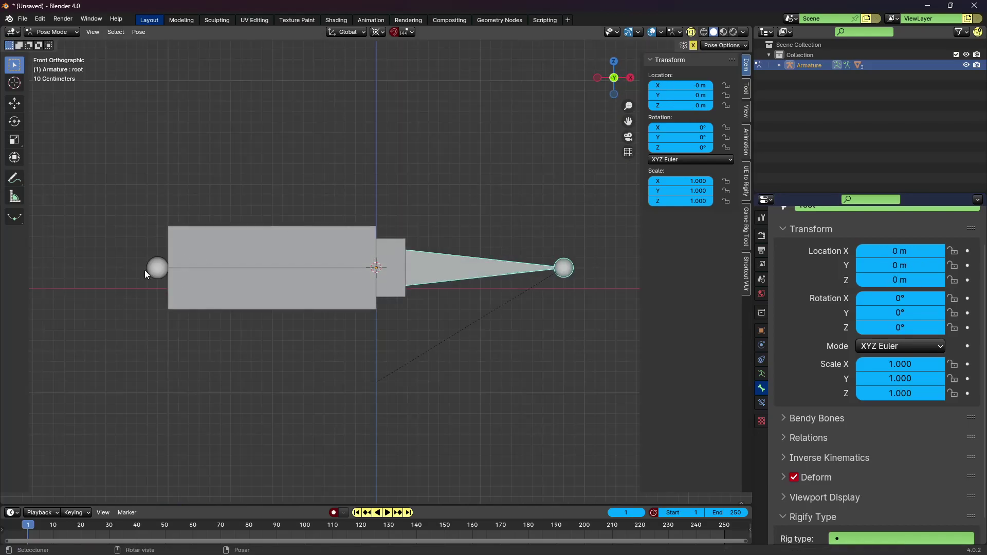
Step: Rotate the lower bone abajo back so the lower half stands upright
{"action": "left_click", "coordinate": [147, 271]}
{"action": "key", "text": "r"}
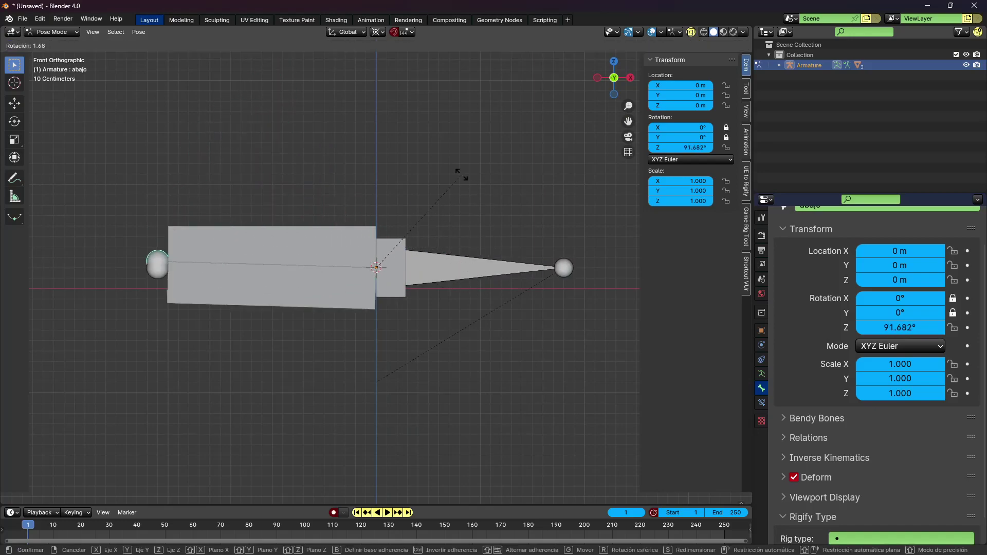
{"action": "key", "text": "Escape"}
{"action": "key", "text": "r"}
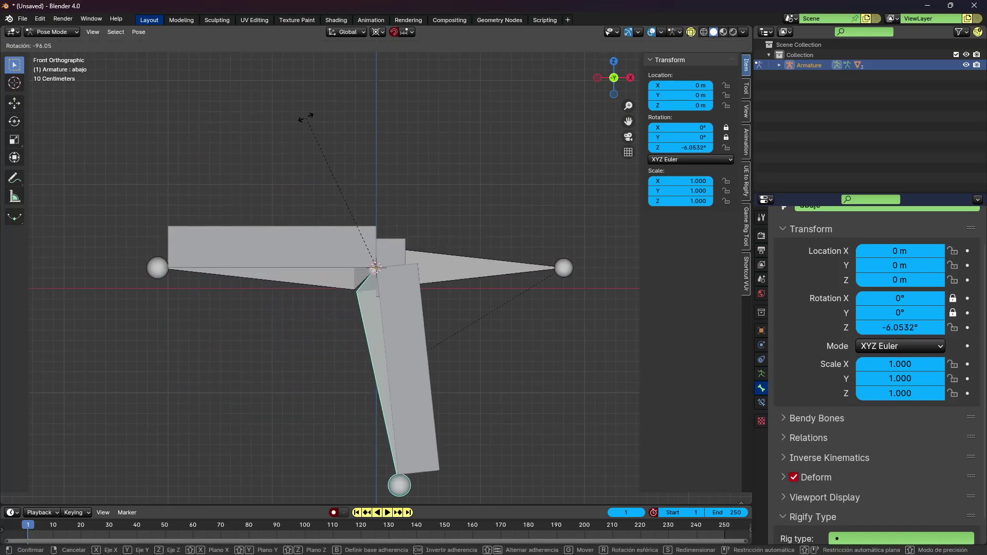
{"action": "key", "text": "Escape"}
{"action": "key", "text": "r"}
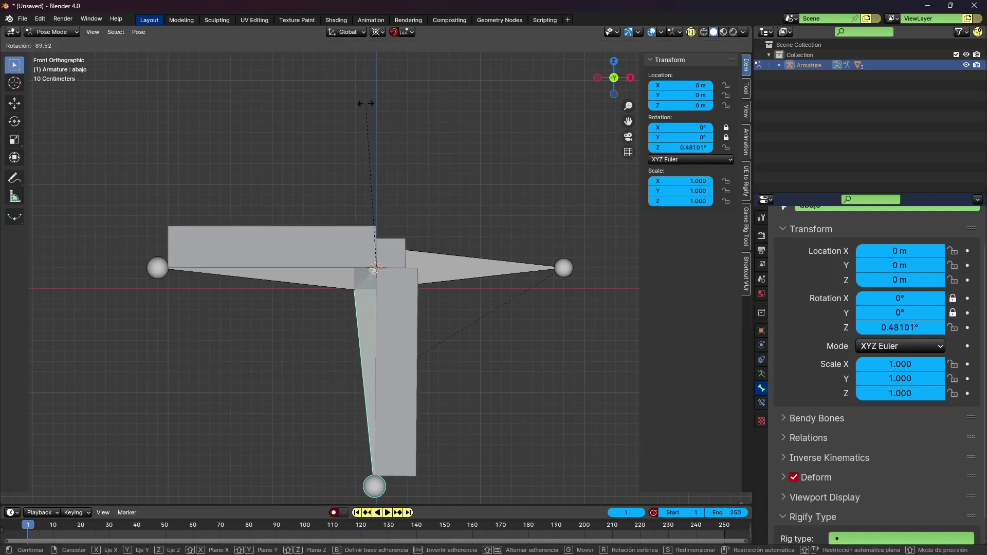
{"action": "left_click", "coordinate": [317, 134]}
Step: Rotate the upper bone arriba back upright, then put the armature in Edit Mode
{"action": "left_click", "coordinate": [141, 264]}
{"action": "key", "text": "r"}
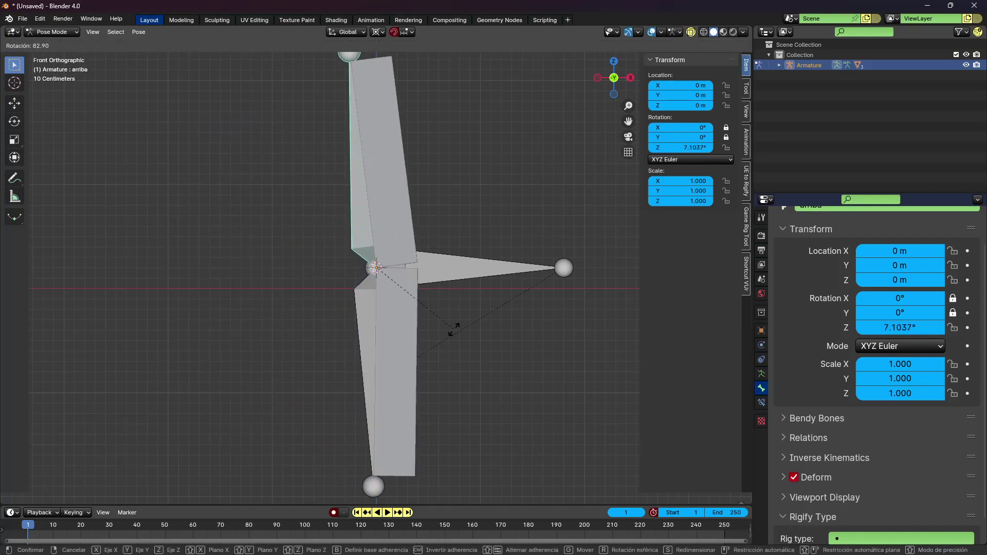
{"action": "left_click", "coordinate": [399, 261]}
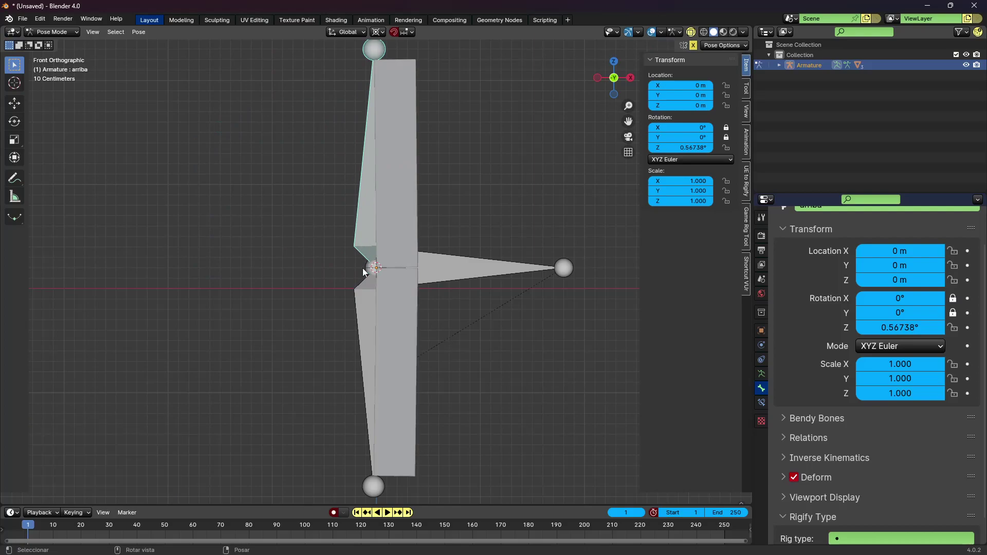
{"action": "left_click", "coordinate": [363, 310]}
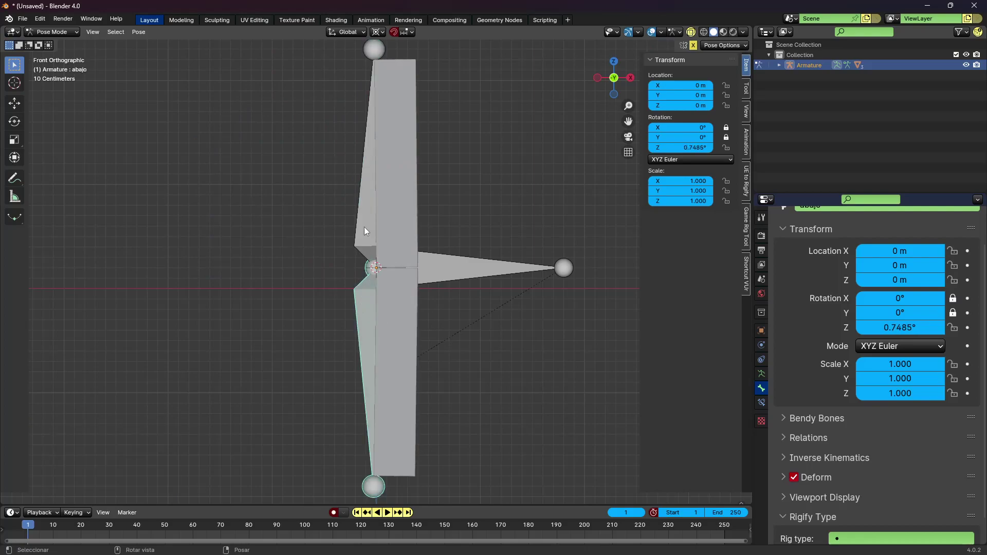
{"action": "left_click", "coordinate": [366, 250]}
{"action": "key", "text": "Tab"}
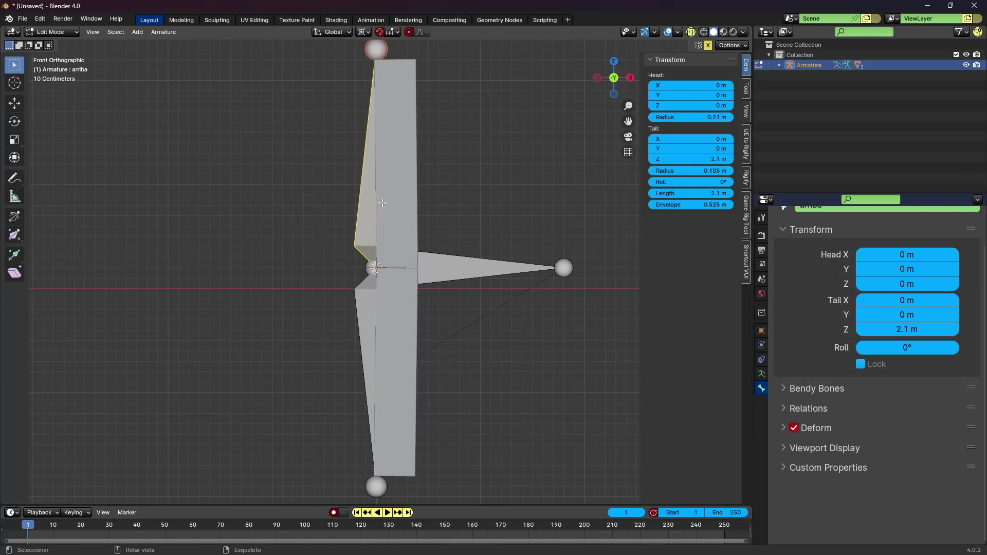
Step: Test-transform the upper, lower and root bones, cancelling each move
{"action": "key", "text": "ctrl+r"}
{"action": "key", "text": "Escape"}
{"action": "left_click", "coordinate": [361, 297]}
{"action": "key", "text": "g"}
{"action": "key", "text": "Escape"}
{"action": "left_click", "coordinate": [466, 280]}
{"action": "key", "text": "g"}
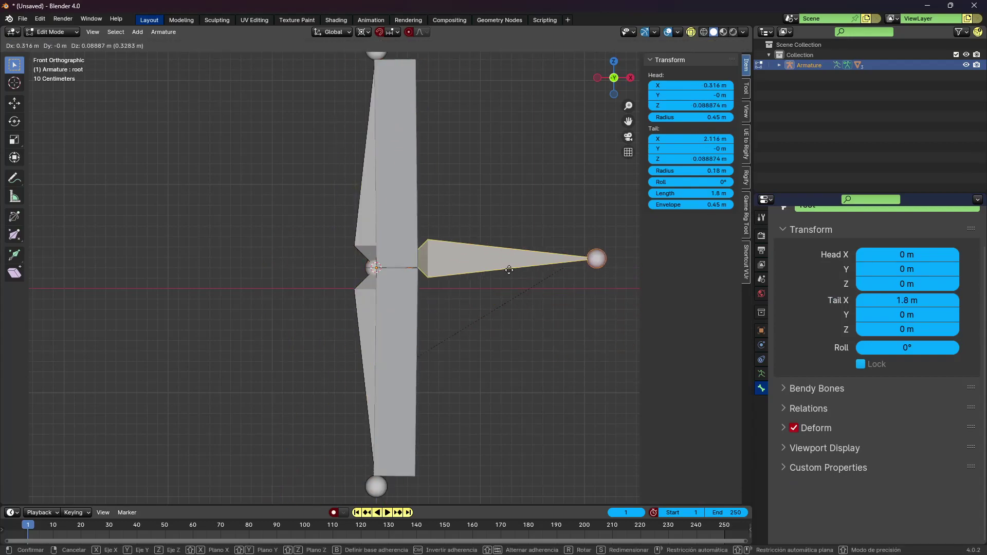
{"action": "key", "text": "Escape"}
Step: In Pose Mode, show Bone Relations and check arriba and abajo both have root as parent
{"action": "key", "text": "ctrl+Tab"}
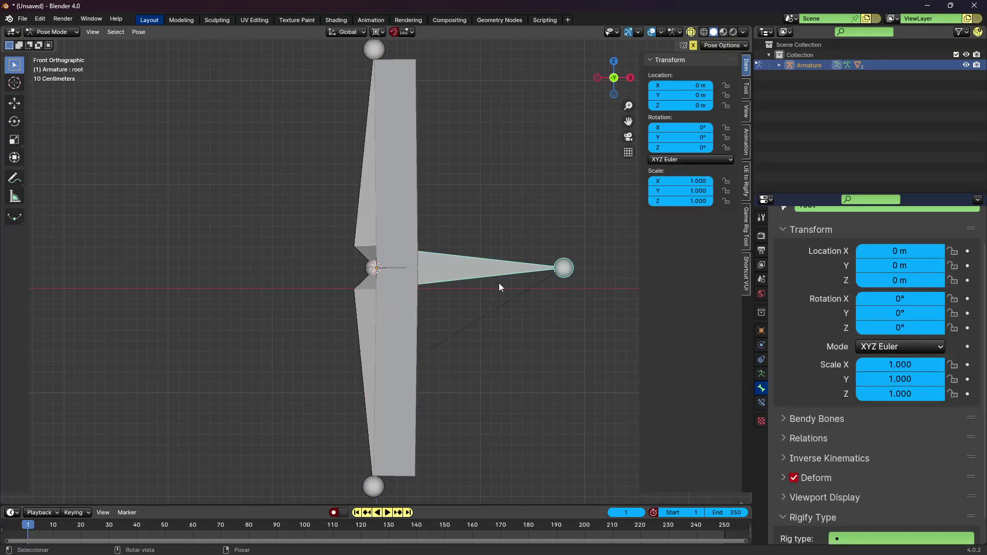
{"action": "left_click", "coordinate": [358, 224]}
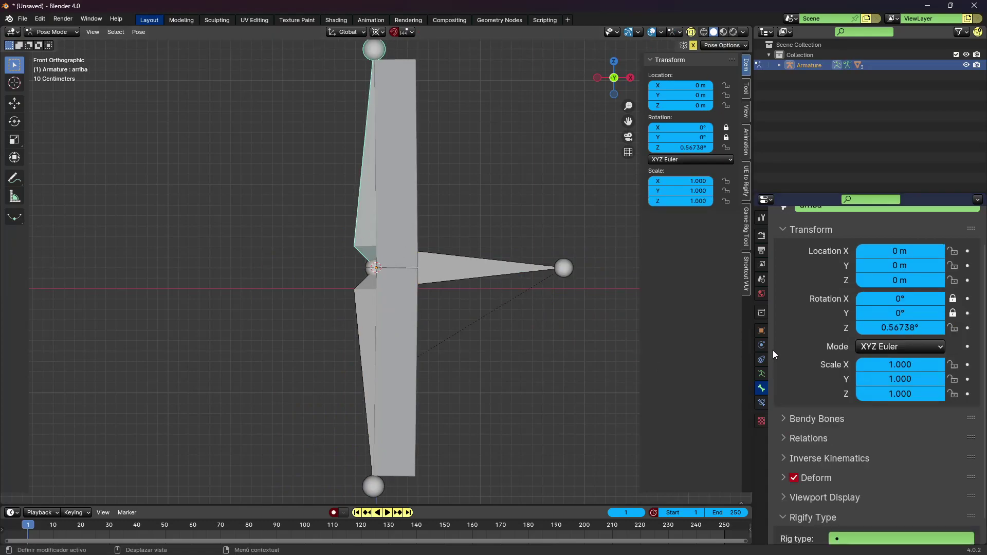
{"action": "scroll", "coordinate": [828, 432], "scroll_direction": "down", "scroll_amount": 2}
{"action": "left_click", "coordinate": [818, 410]}
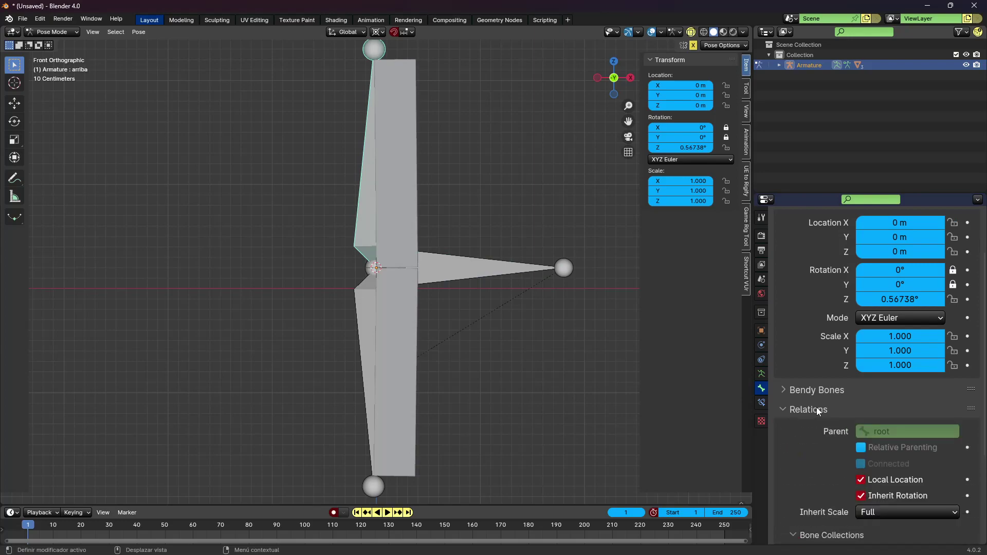
{"action": "scroll", "coordinate": [833, 408], "scroll_direction": "down", "scroll_amount": 2}
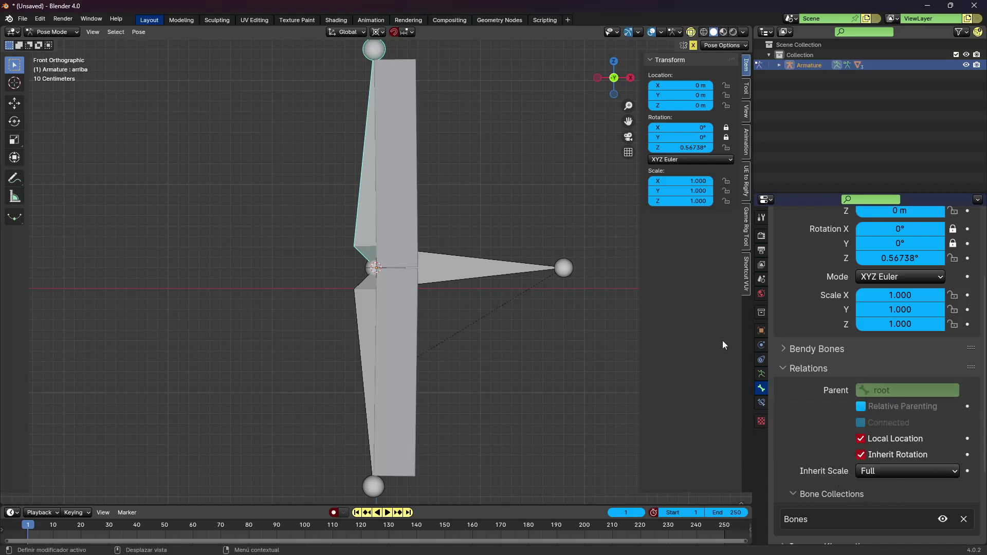
{"action": "left_click", "coordinate": [486, 259]}
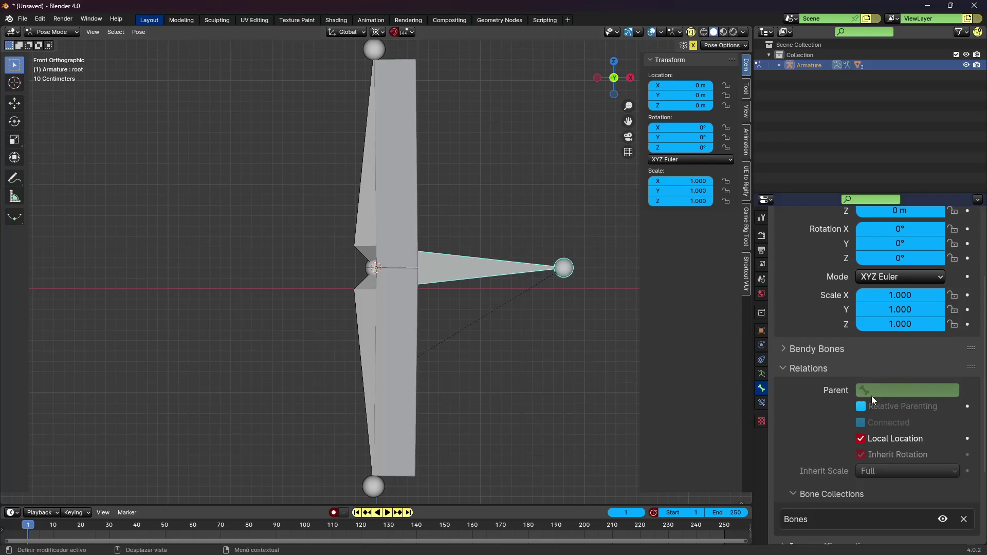
{"action": "left_click", "coordinate": [363, 308]}
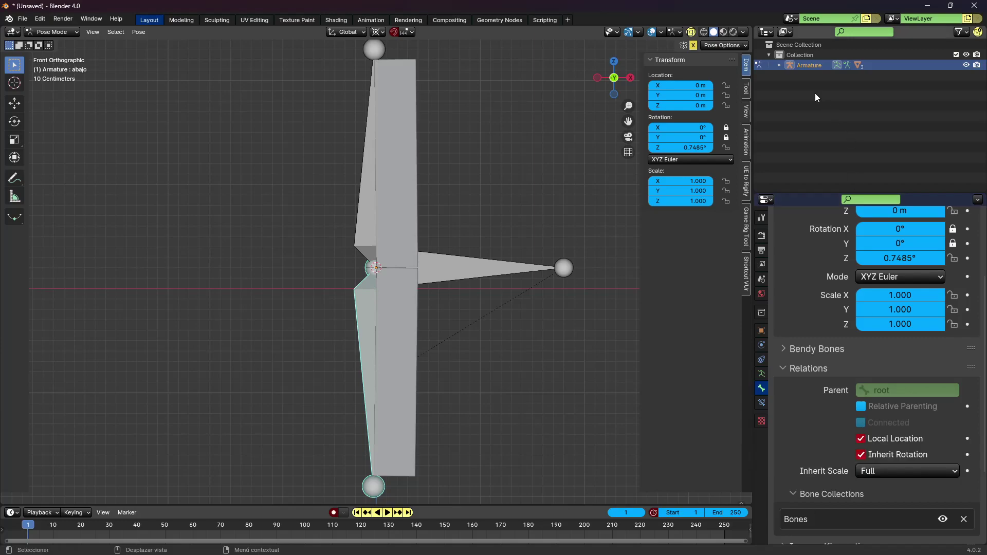
Step: Expand Armature > Pose in the outliner to reveal root, arriba and abajo, and select root
{"action": "left_click", "coordinate": [779, 65]}
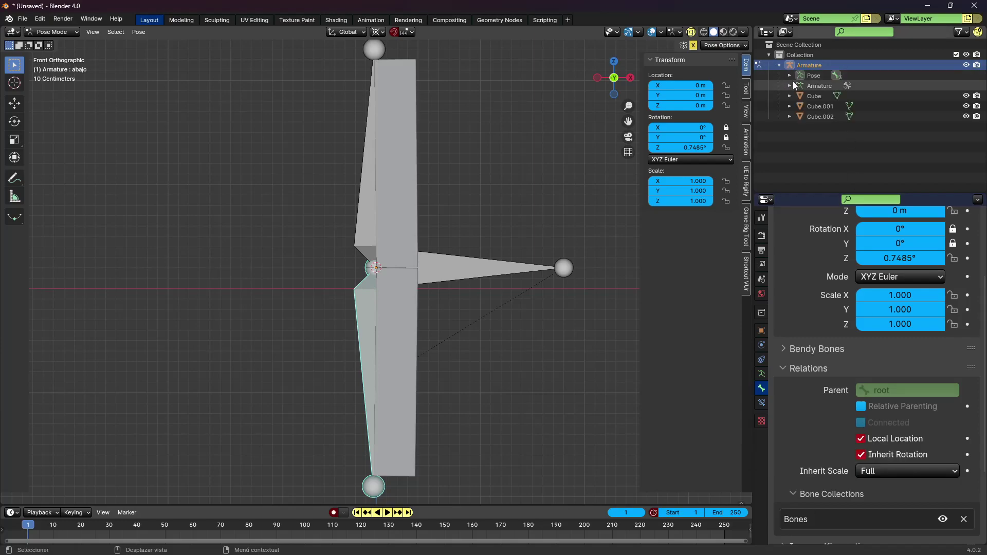
{"action": "left_click", "coordinate": [790, 87]}
{"action": "left_click", "coordinate": [799, 96]}
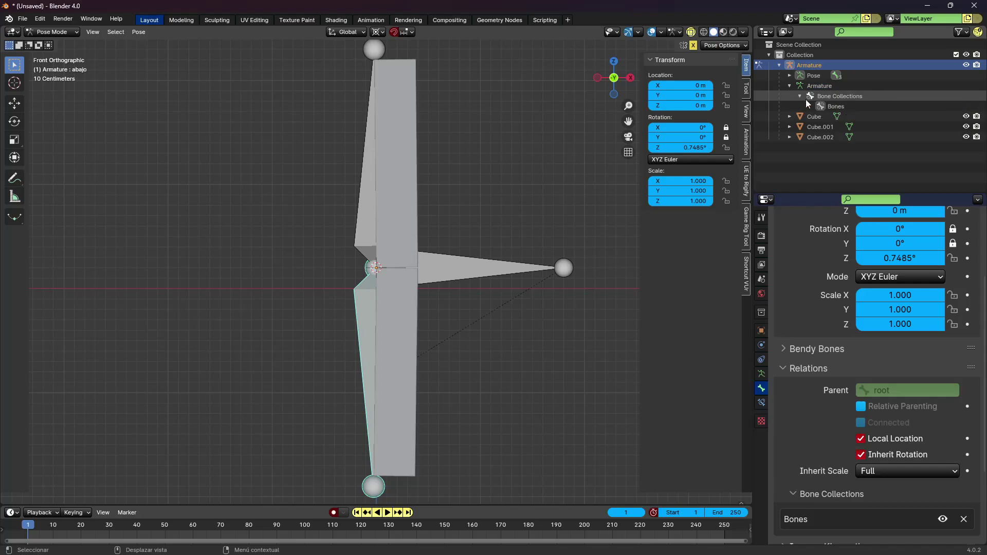
{"action": "left_click", "coordinate": [791, 75]}
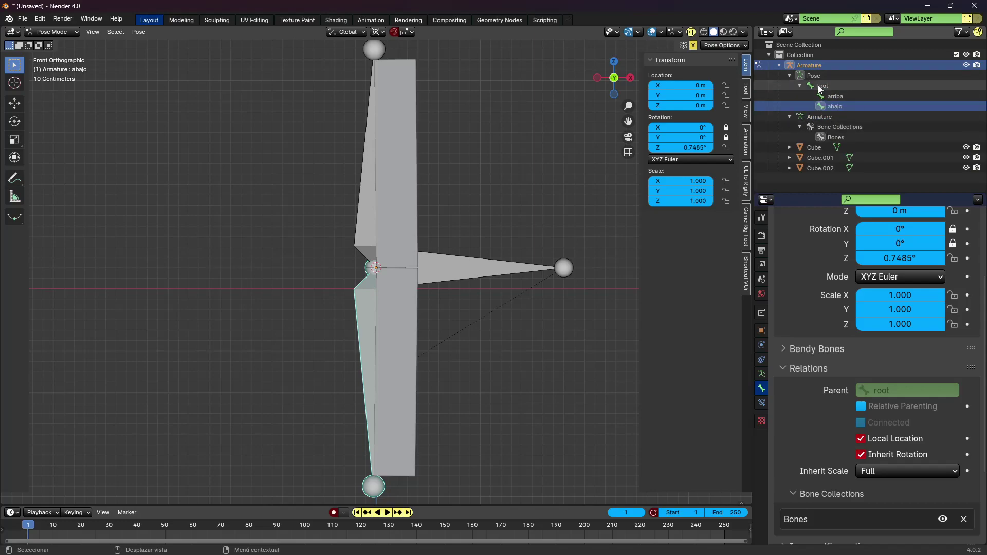
{"action": "left_click", "coordinate": [823, 86]}
{"action": "left_click", "coordinate": [835, 102]}
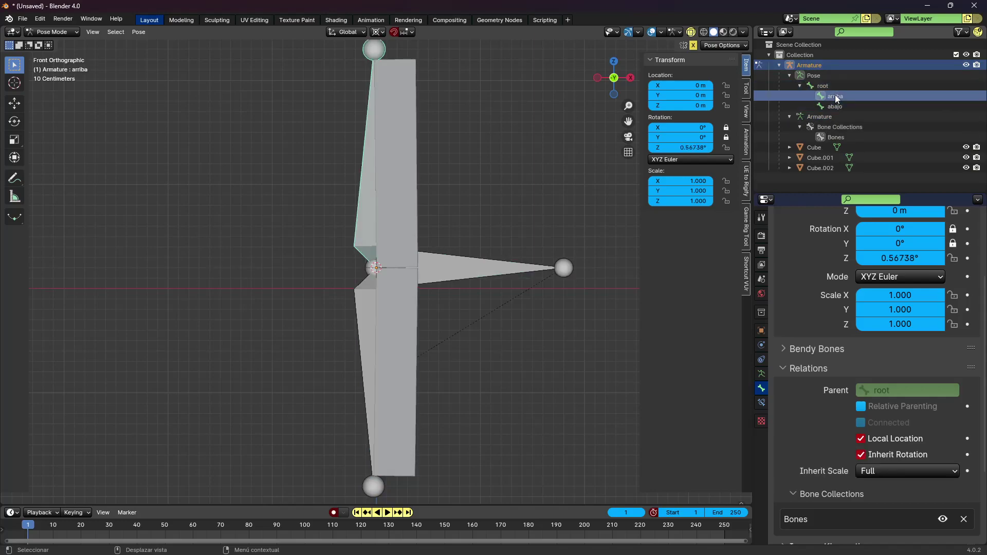
{"action": "left_click", "coordinate": [825, 86]}
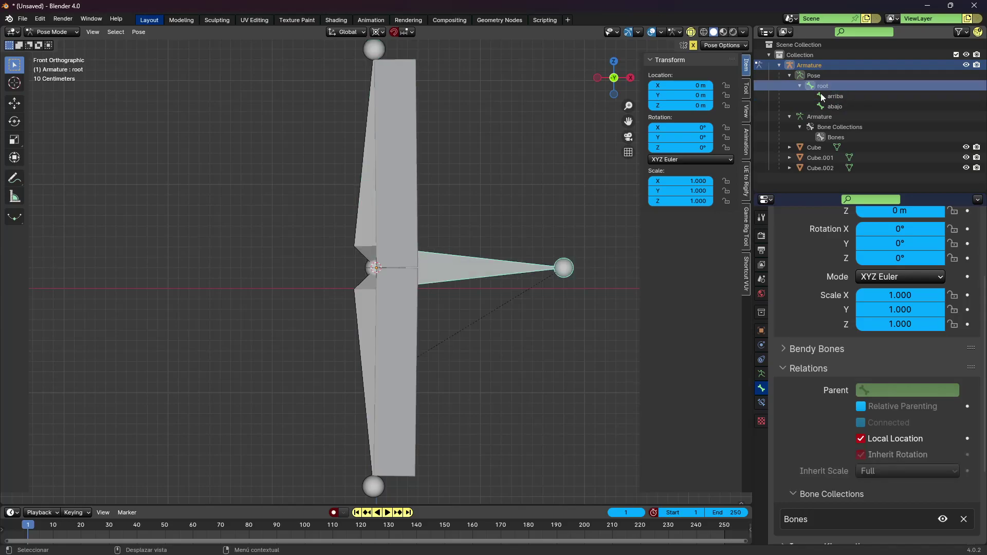
Step: Rotate arriba about 90° so the upper half lies horizontal, keeping abajo vertical
{"action": "left_click", "coordinate": [369, 215]}
{"action": "key", "text": "r"}
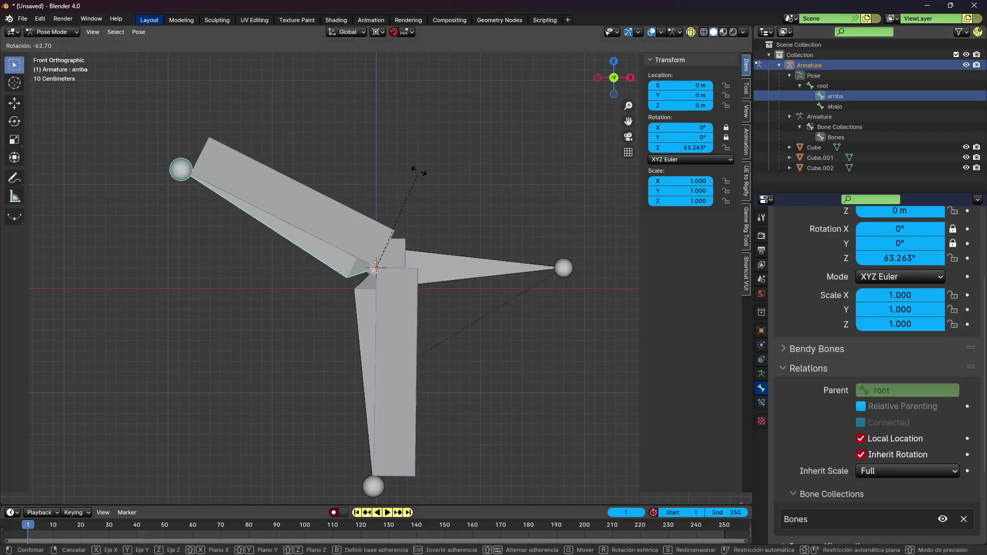
{"action": "left_click", "coordinate": [371, 161]}
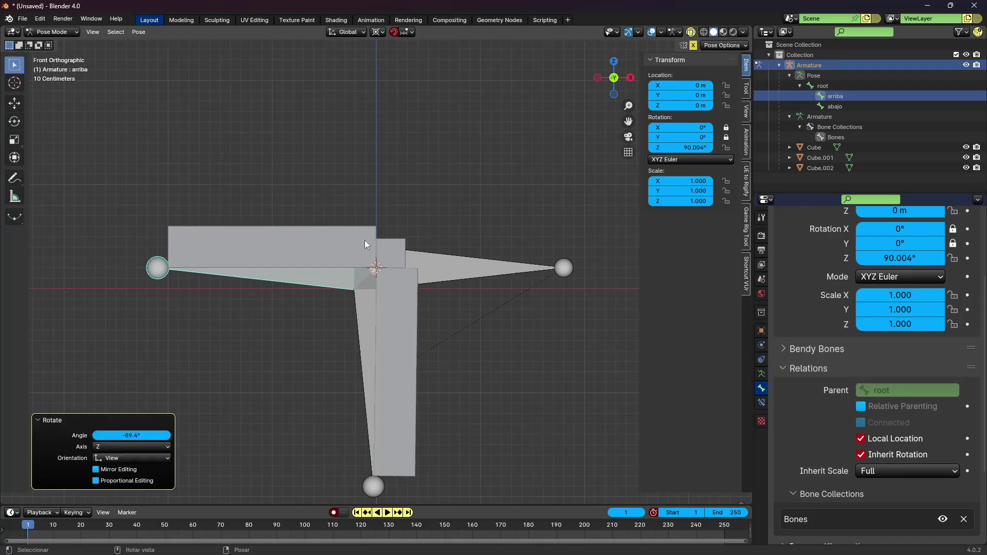
{"action": "left_click", "coordinate": [363, 297]}
{"action": "key", "text": "r"}
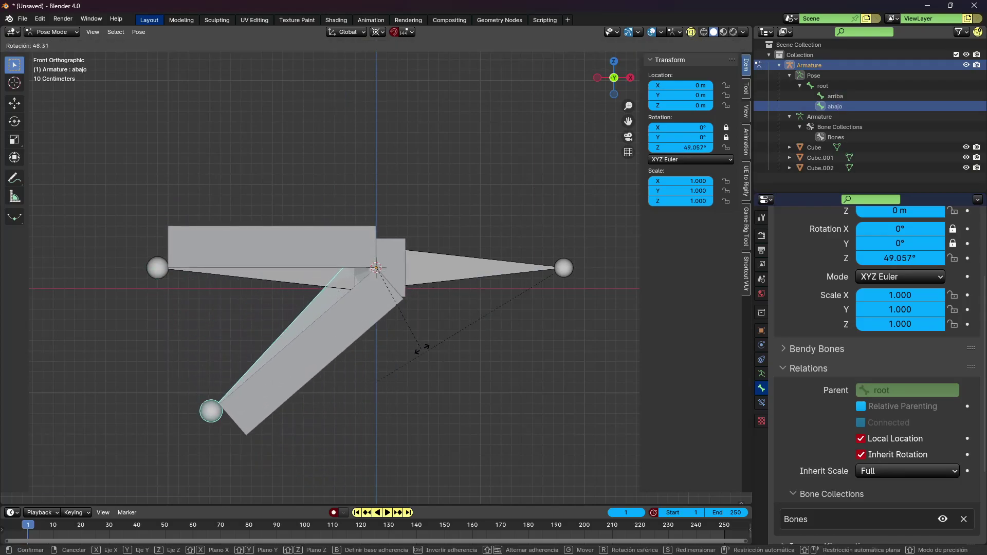
{"action": "left_click", "coordinate": [474, 344]}
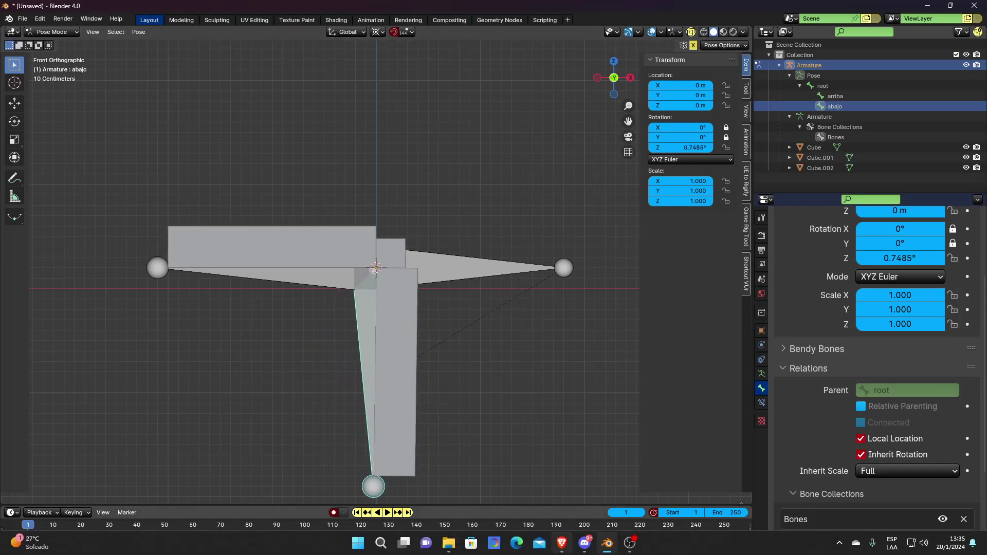
{"action": "mouse_move", "coordinate": [562, 543]}
{"action": "left_click", "coordinate": [560, 491]}
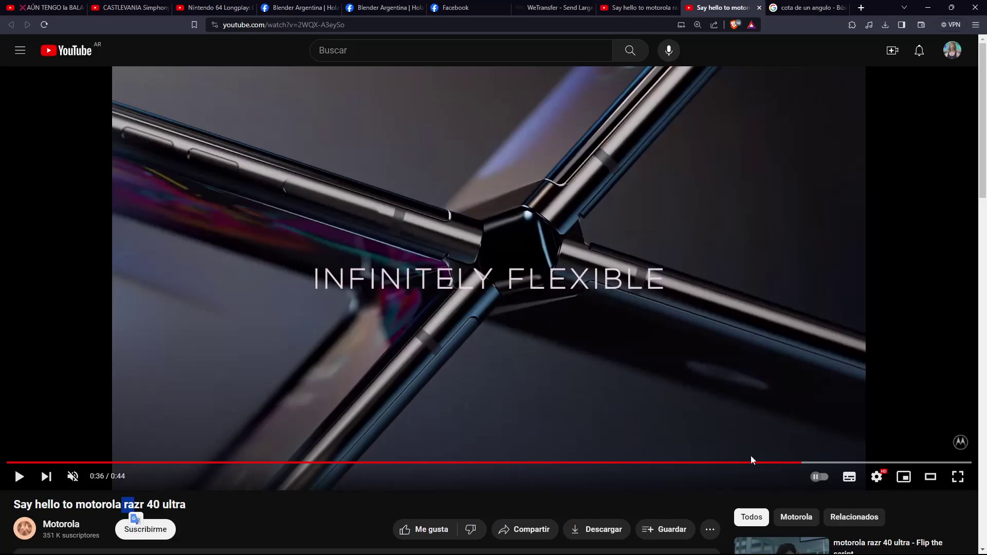
{"action": "left_click", "coordinate": [775, 462]}
{"action": "left_click", "coordinate": [664, 382]}
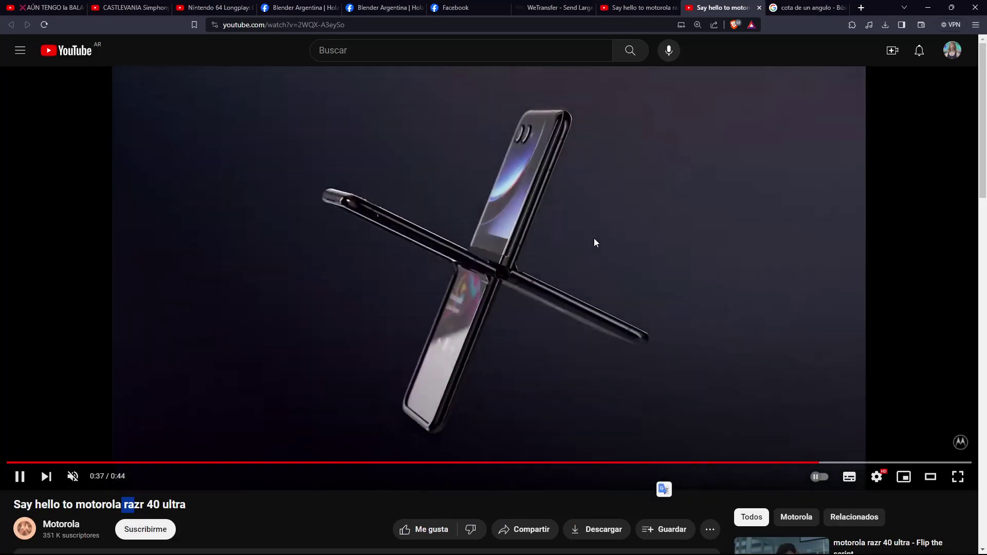
{"action": "left_click", "coordinate": [569, 322]}
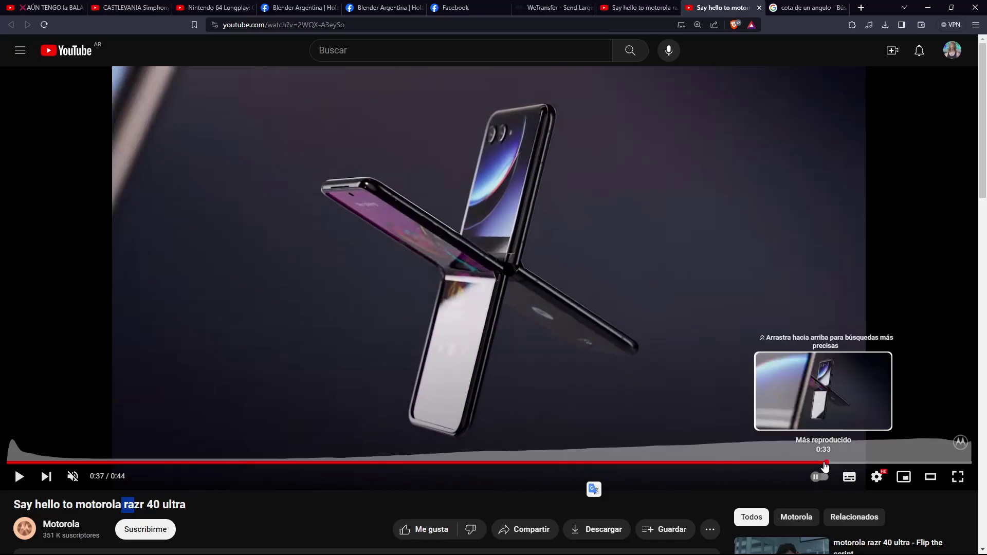
{"action": "left_click", "coordinate": [821, 463]}
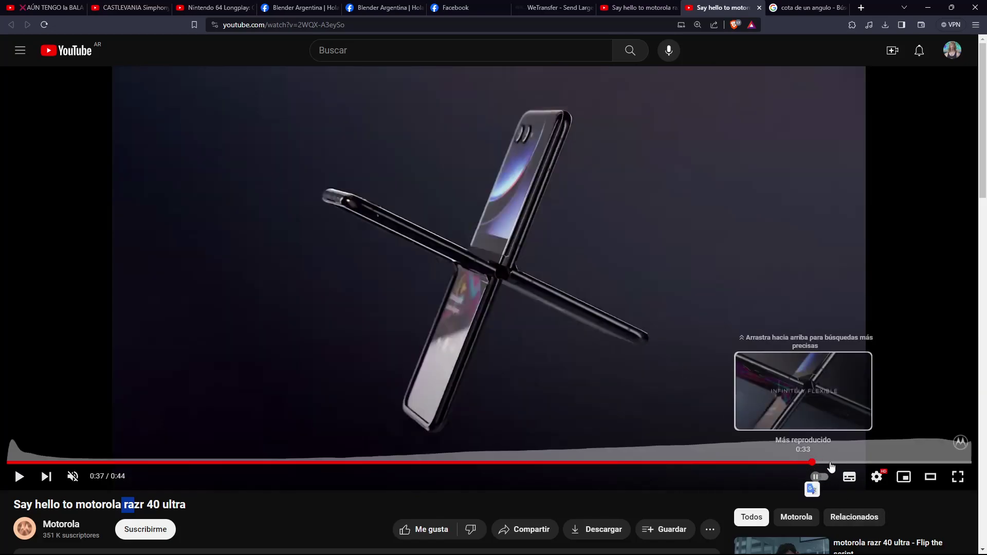
{"action": "left_click", "coordinate": [812, 463]}
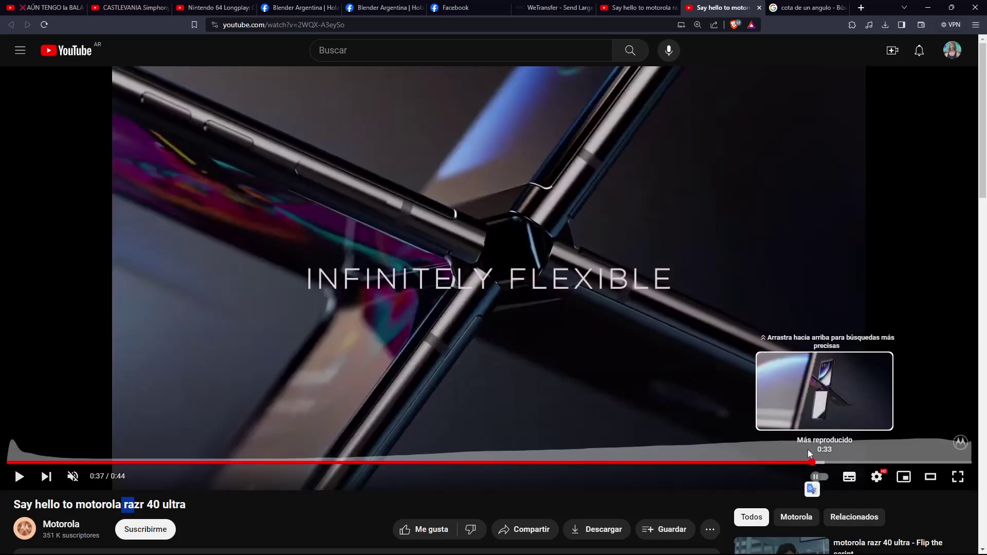
{"action": "left_click", "coordinate": [635, 272]}
{"action": "left_click", "coordinate": [635, 272]}
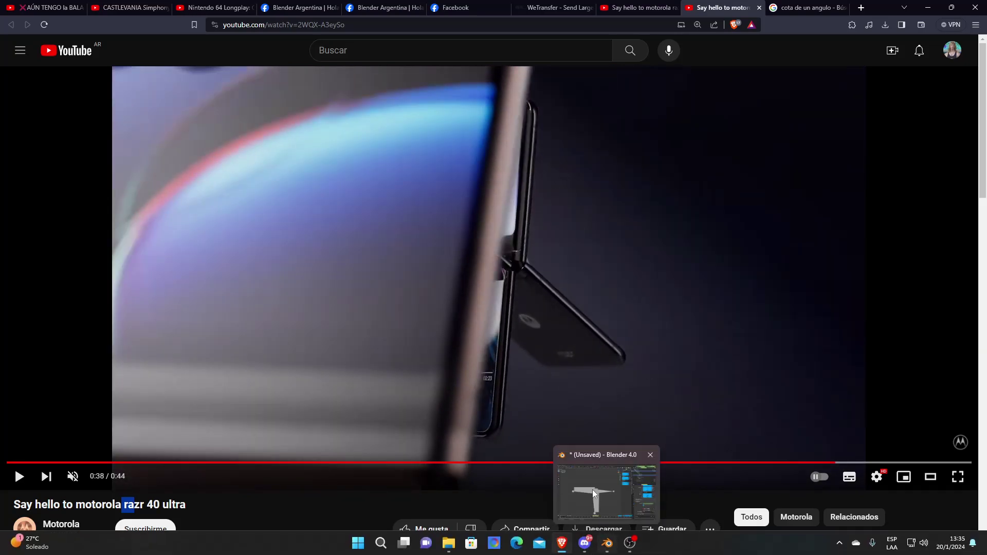
{"action": "left_click", "coordinate": [607, 547]}
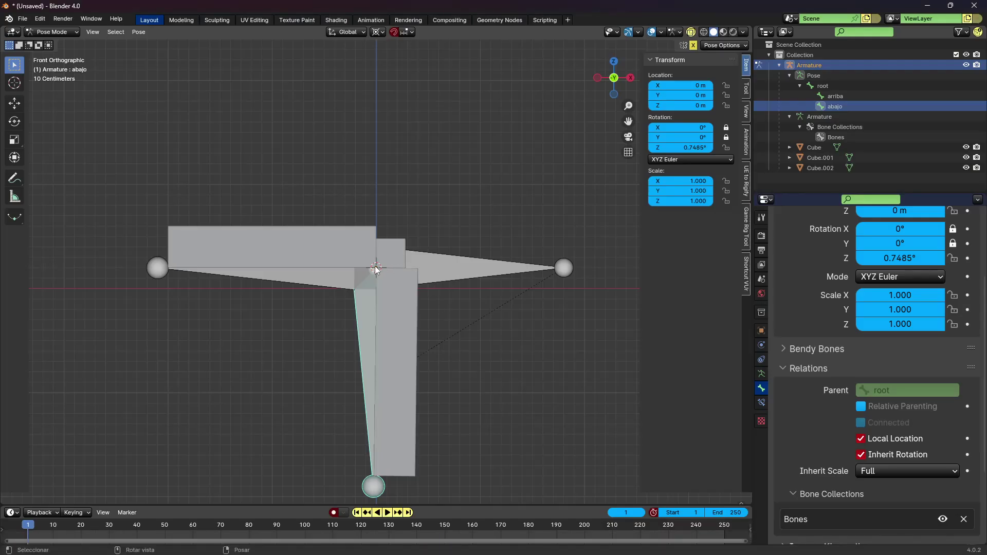
{"action": "left_click", "coordinate": [562, 543]}
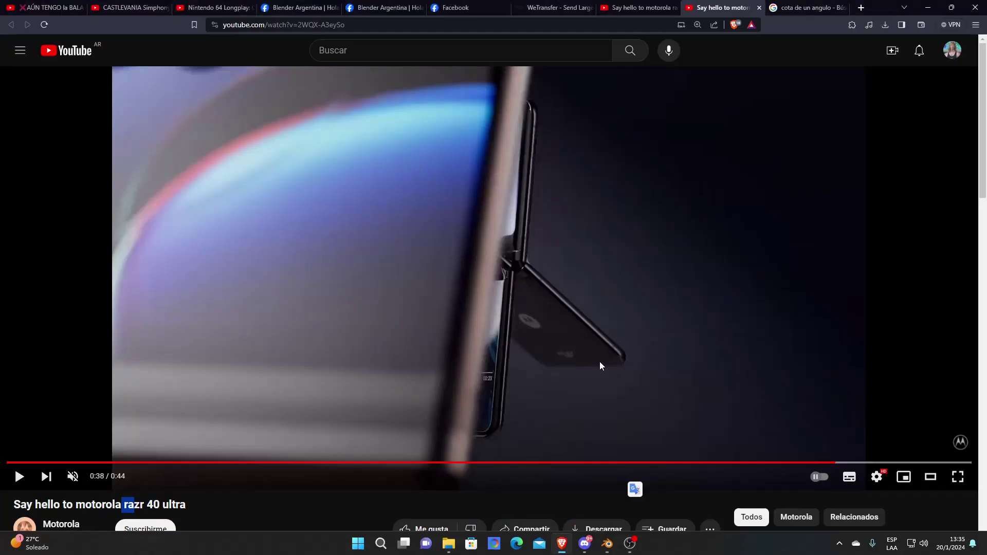
{"action": "left_click", "coordinate": [820, 463]}
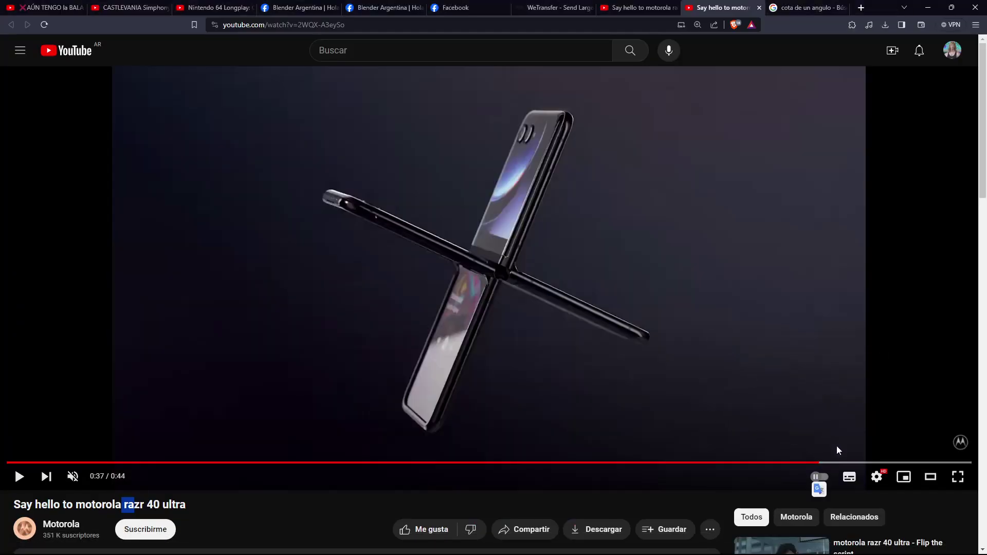
{"action": "left_click", "coordinate": [797, 462]}
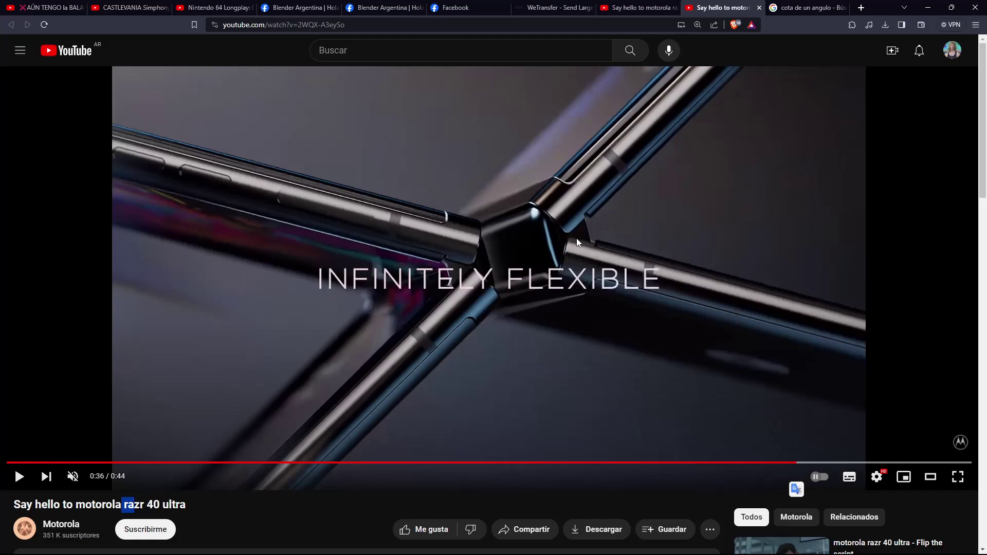
{"action": "left_click", "coordinate": [563, 240]}
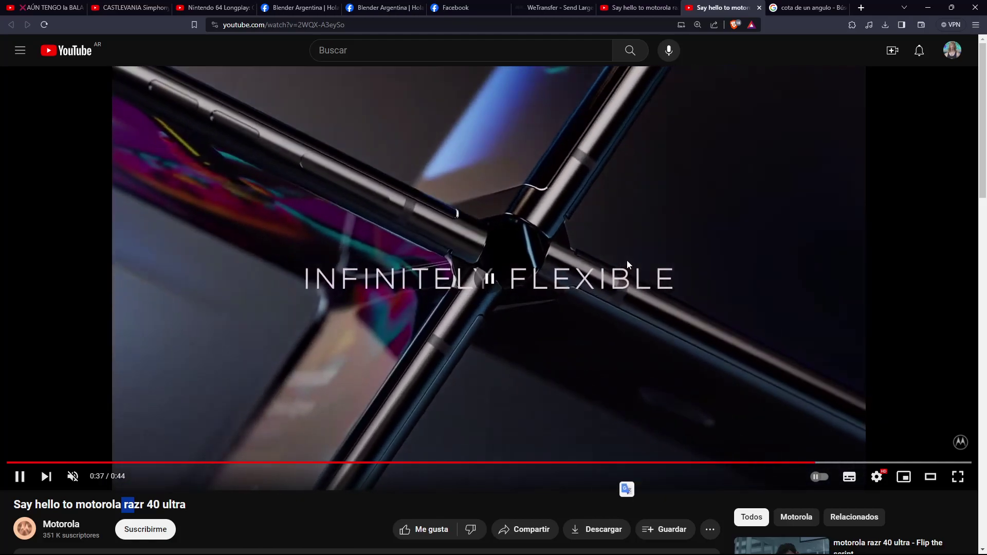
{"action": "left_click", "coordinate": [516, 290]}
{"action": "left_click", "coordinate": [811, 463]}
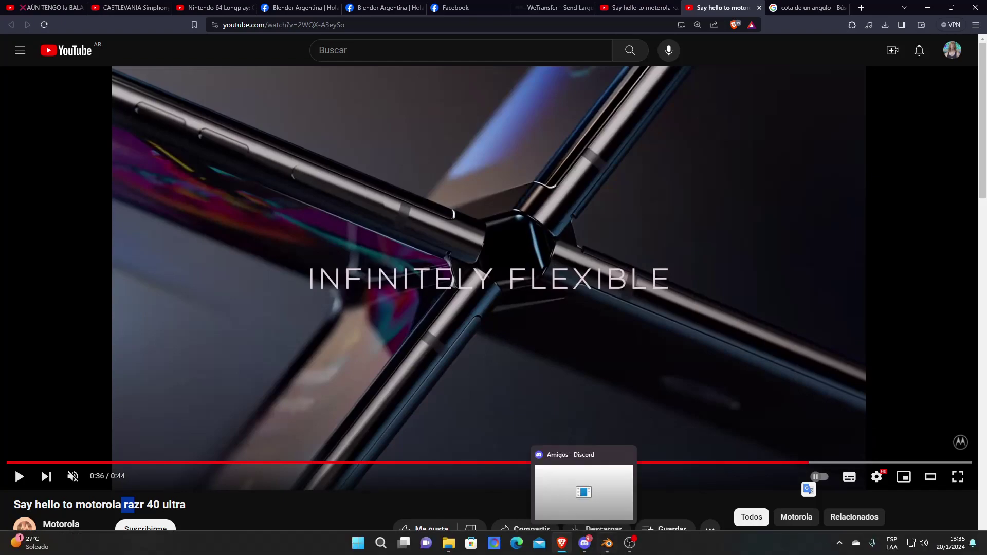
{"action": "left_click", "coordinate": [607, 545]}
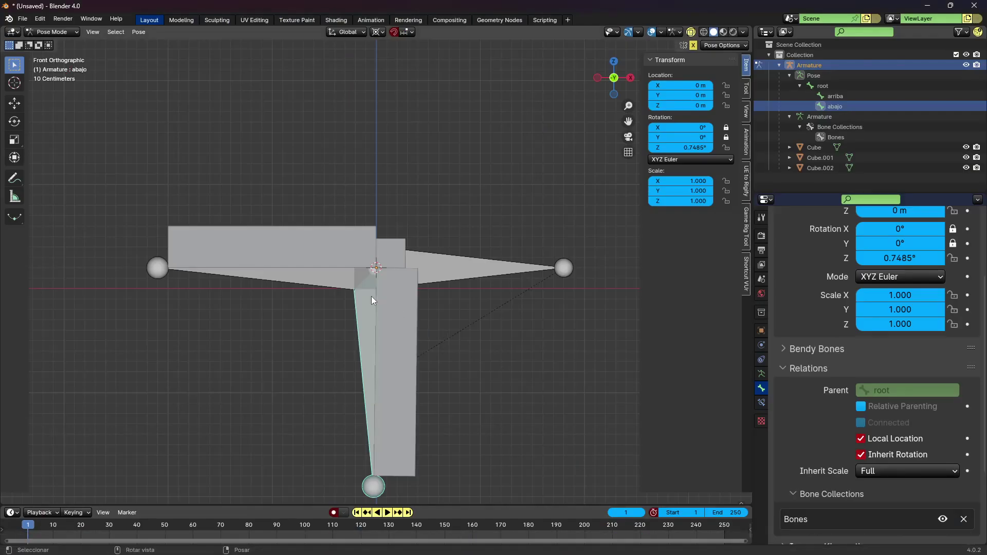
Step: Test-rotate arriba, then select all bones and clear their rotation with Alt+R
{"action": "left_click", "coordinate": [310, 269]}
{"action": "key", "text": "r"}
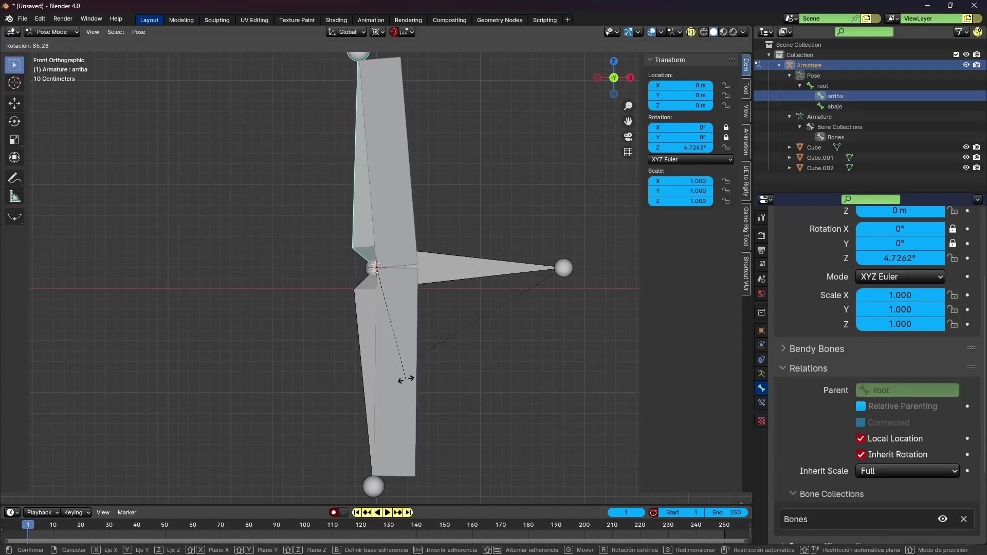
{"action": "right_click", "coordinate": [346, 390]}
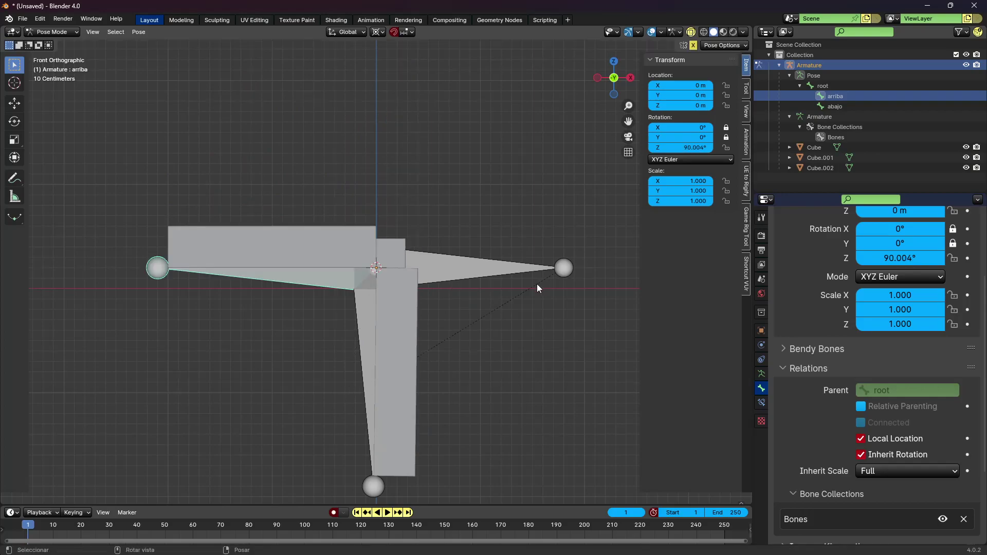
{"action": "key", "text": "a"}
{"action": "key", "text": "alt+r"}
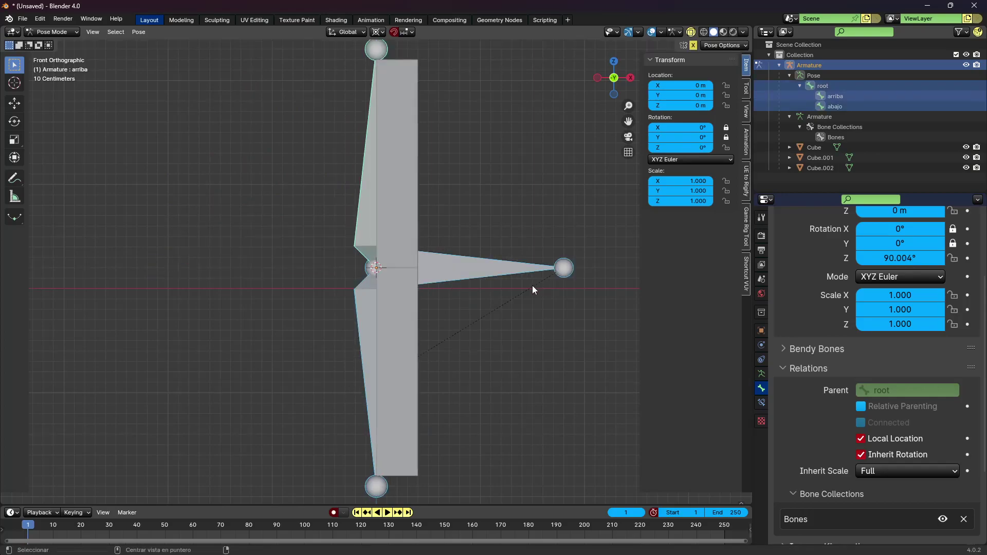
Step: Select the root bone and trial-rotate the whole rig, cancelling the rotation
{"action": "left_click", "coordinate": [360, 318]}
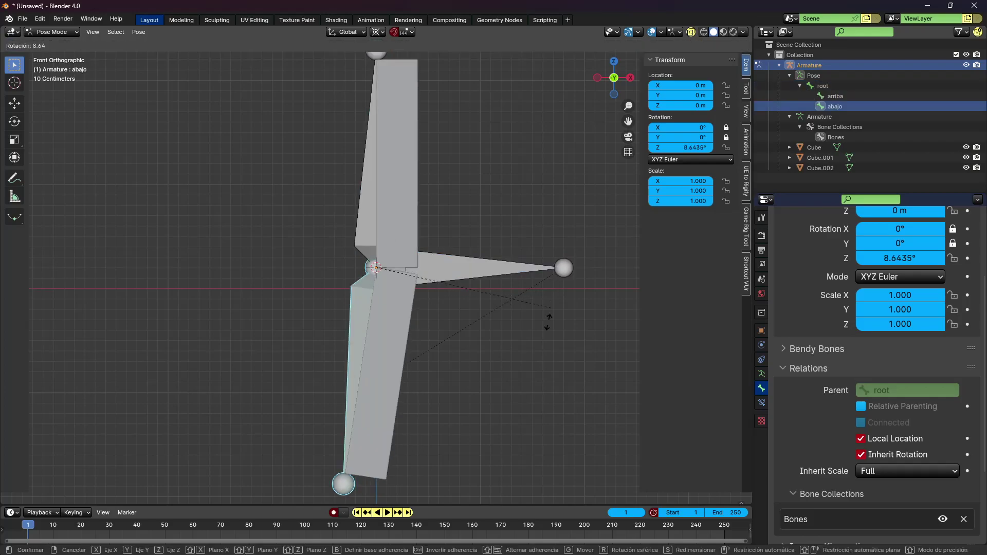
{"action": "scroll", "coordinate": [436, 264], "scroll_direction": "down", "scroll_amount": 3}
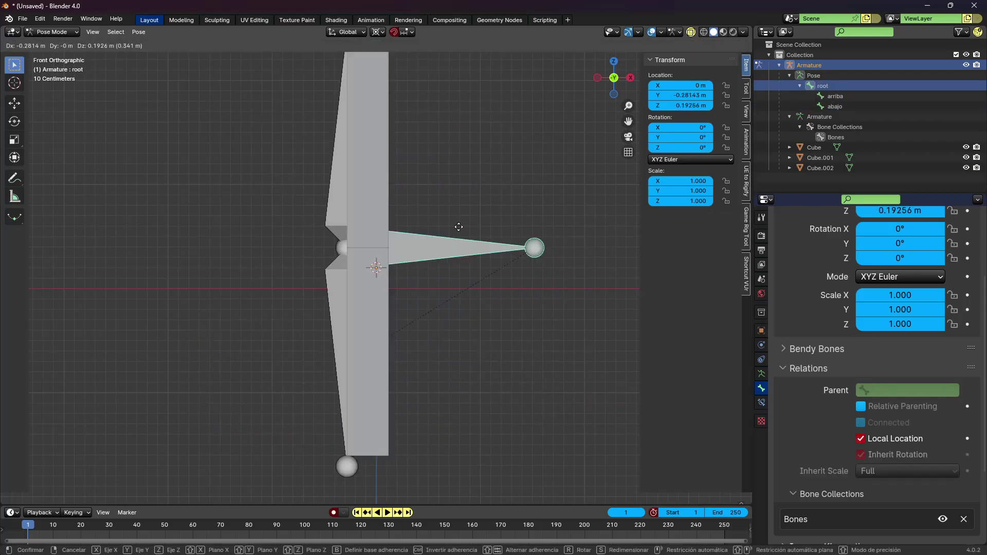
{"action": "left_click", "coordinate": [506, 279]}
{"action": "key", "text": "r"}
{"action": "key", "text": "r"}
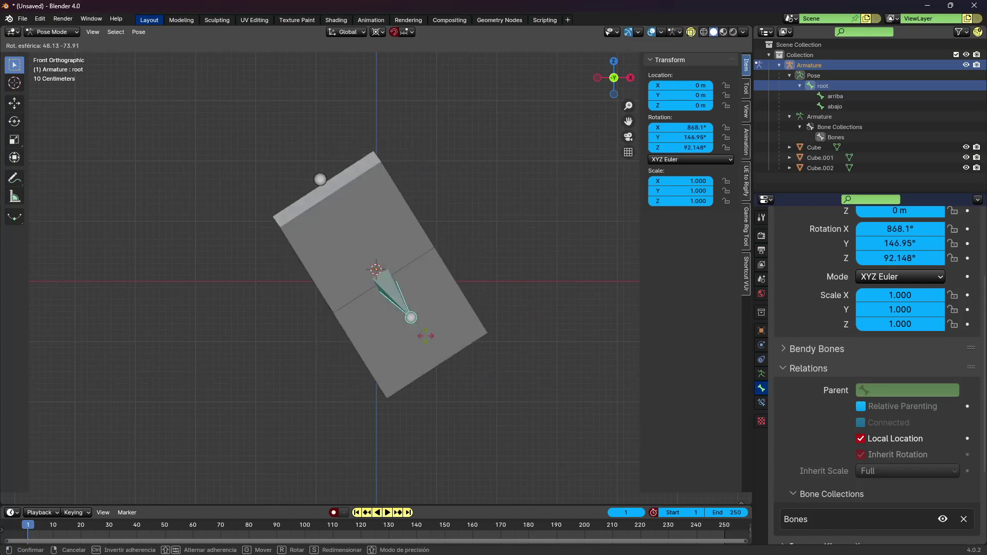
{"action": "right_click", "coordinate": [506, 349]}
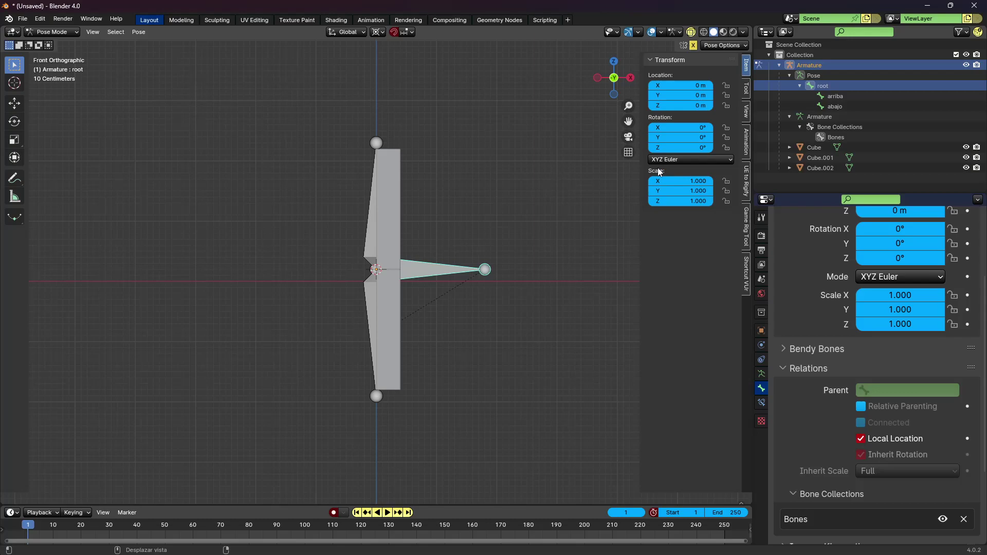
Step: Switch to the Rotate tool with arriba selected and set the transform orientation to Normal
{"action": "left_click", "coordinate": [372, 224]}
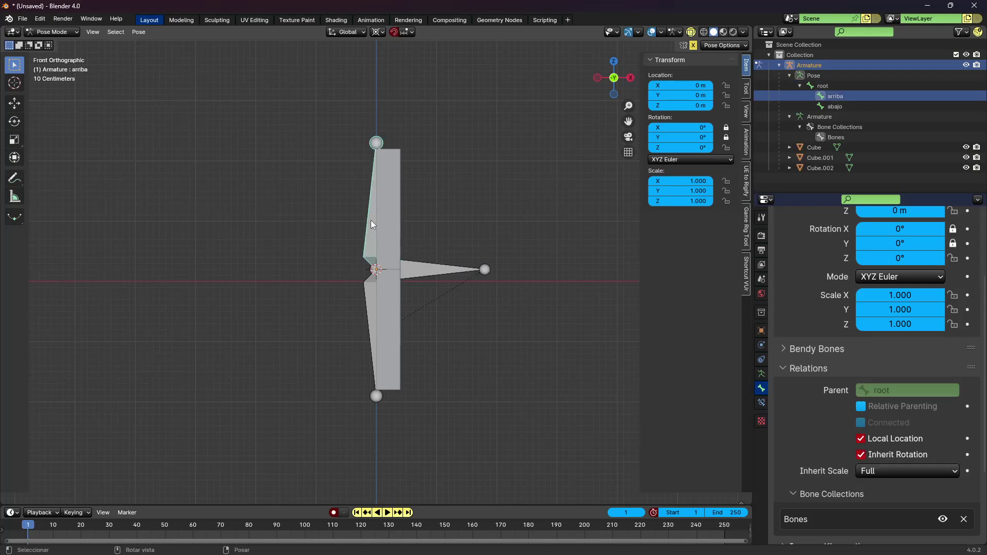
{"action": "left_click", "coordinate": [14, 122]}
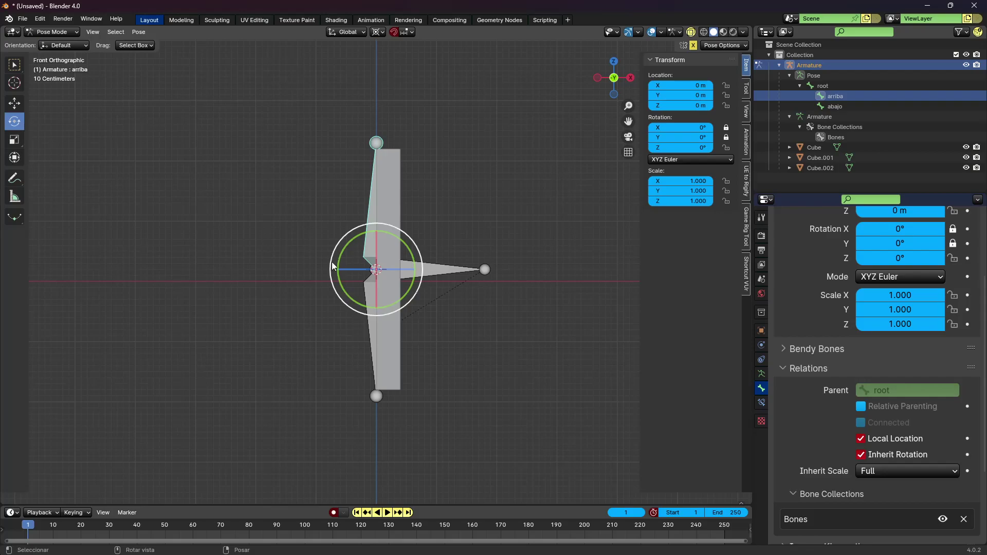
{"action": "left_click", "coordinate": [347, 32]}
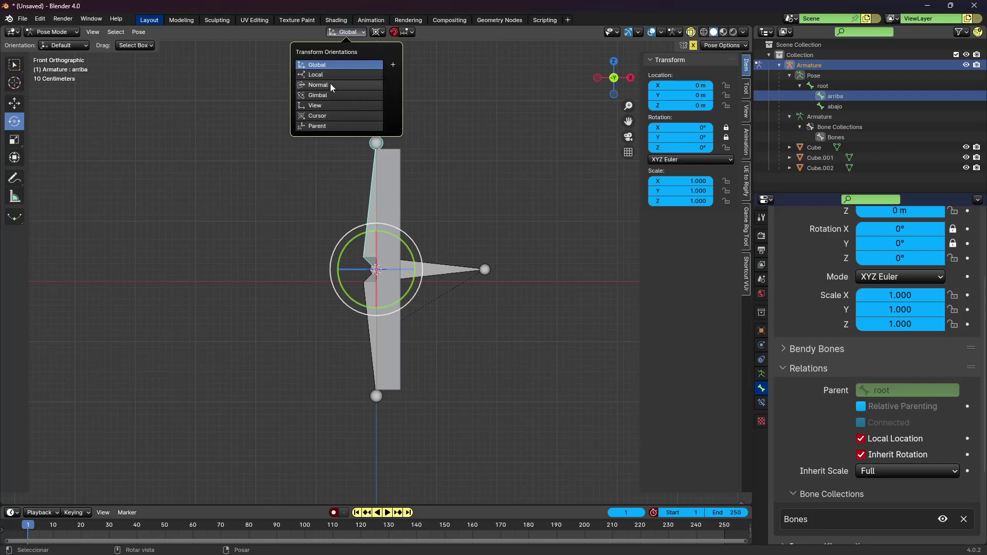
{"action": "left_click", "coordinate": [318, 85]}
{"action": "middle_click_drag", "start_coordinate": [390, 226], "coordinate": [439, 240]}
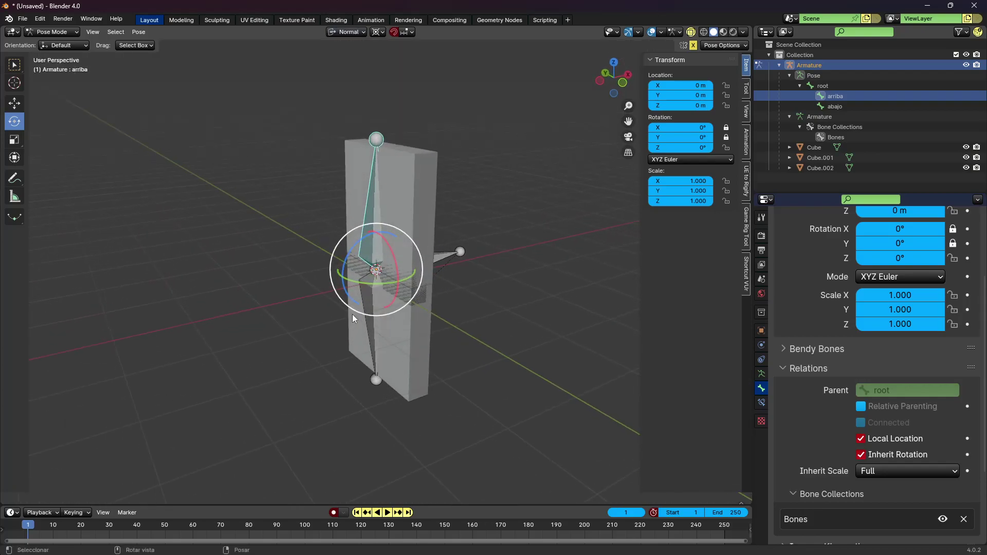
Step: Trial-rotate arriba with the gizmo in Normal orientation, then cancel
{"action": "left_click", "coordinate": [370, 331]}
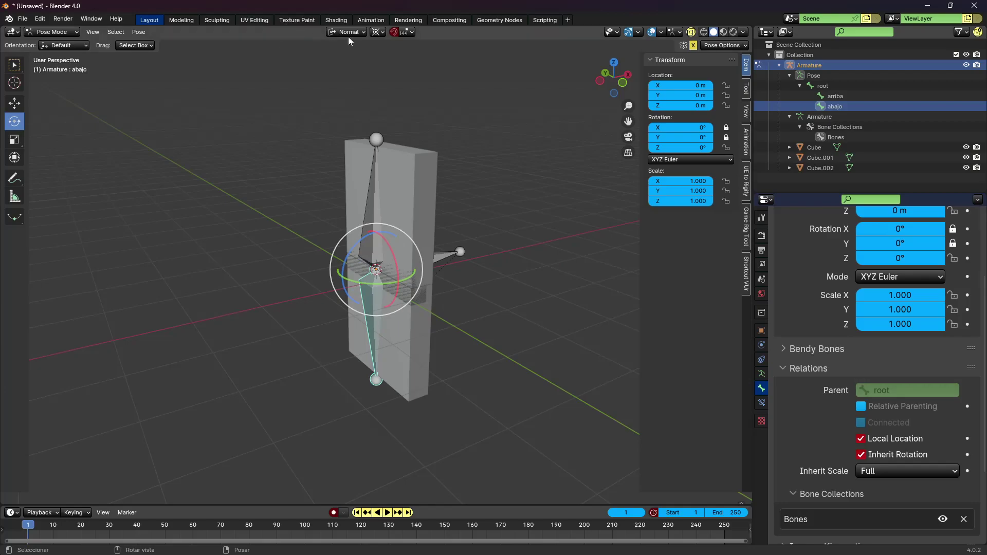
{"action": "left_click", "coordinate": [377, 194]}
{"action": "mouse_move", "coordinate": [366, 295]}
{"action": "left_mouse_down"}
{"action": "mouse_move", "coordinate": [337, 296]}
{"action": "mouse_move", "coordinate": [344, 245]}
{"action": "left_mouse_up"}
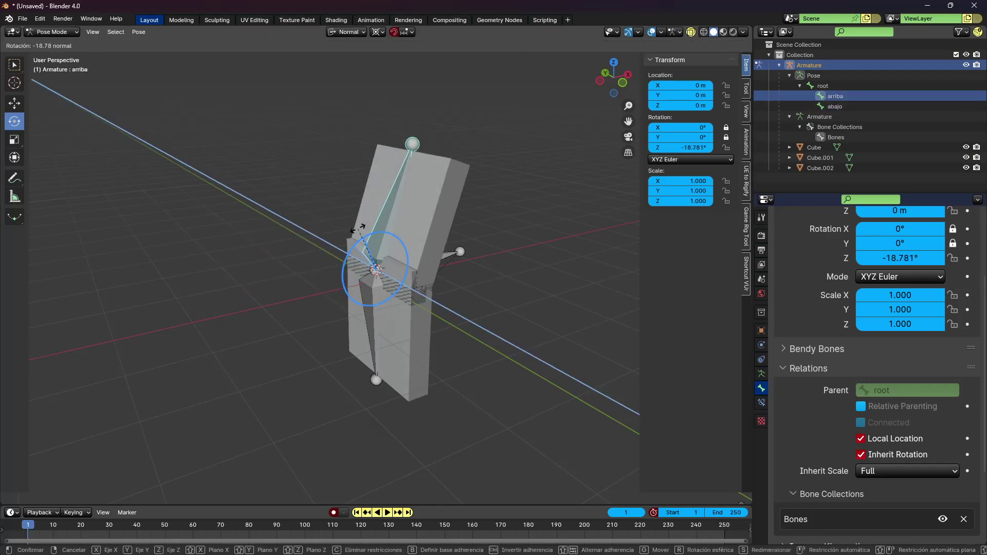
{"action": "right_click", "coordinate": [344, 244]}
Step: Switch the orientation to Global and test-rotate arriba, cancelling each try
{"action": "left_click", "coordinate": [341, 33]}
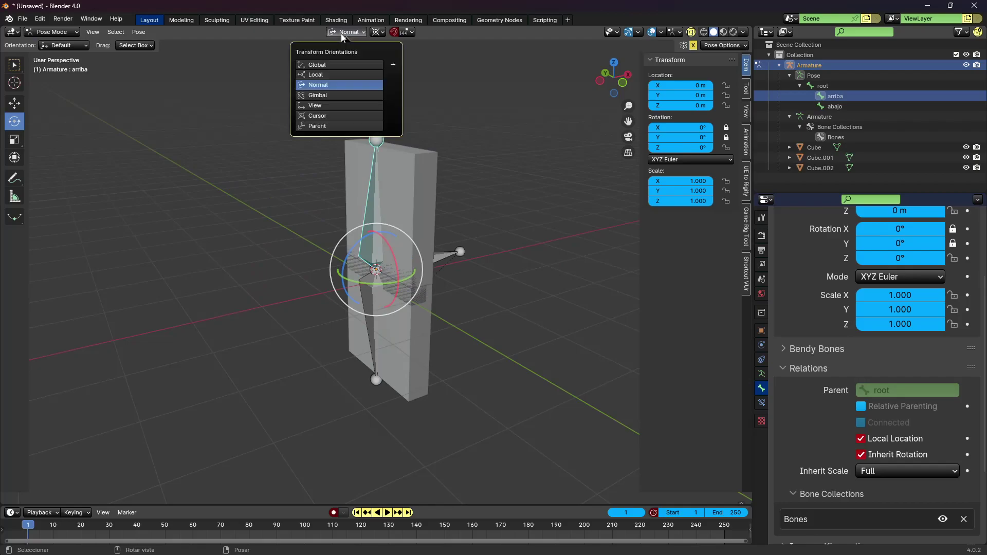
{"action": "left_click", "coordinate": [343, 62]}
{"action": "left_click_drag", "start_coordinate": [357, 254], "coordinate": [334, 278]}
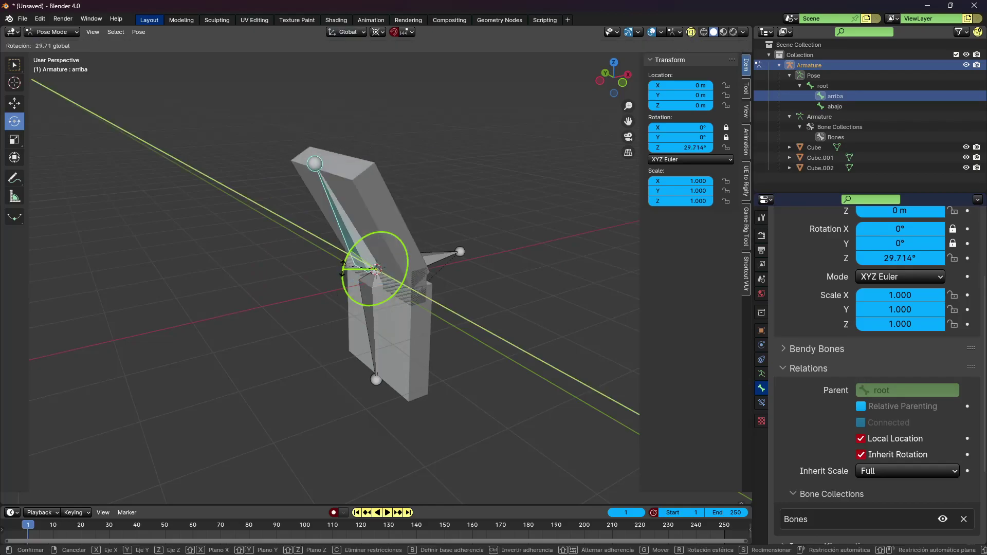
{"action": "right_click", "coordinate": [334, 278]}
{"action": "scroll", "coordinate": [918, 299], "scroll_direction": "up", "scroll_amount": 1}
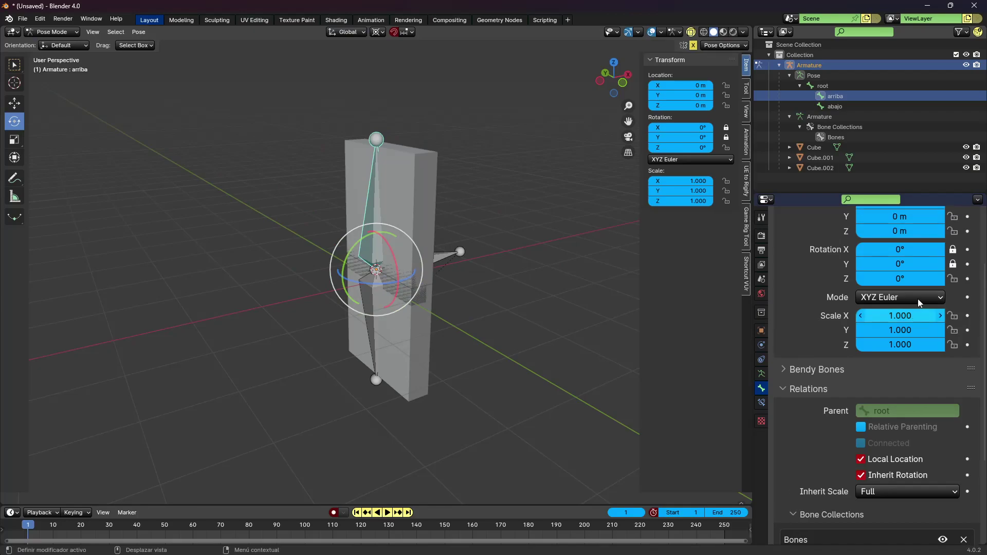
{"action": "scroll", "coordinate": [918, 298], "scroll_direction": "up", "scroll_amount": 3}
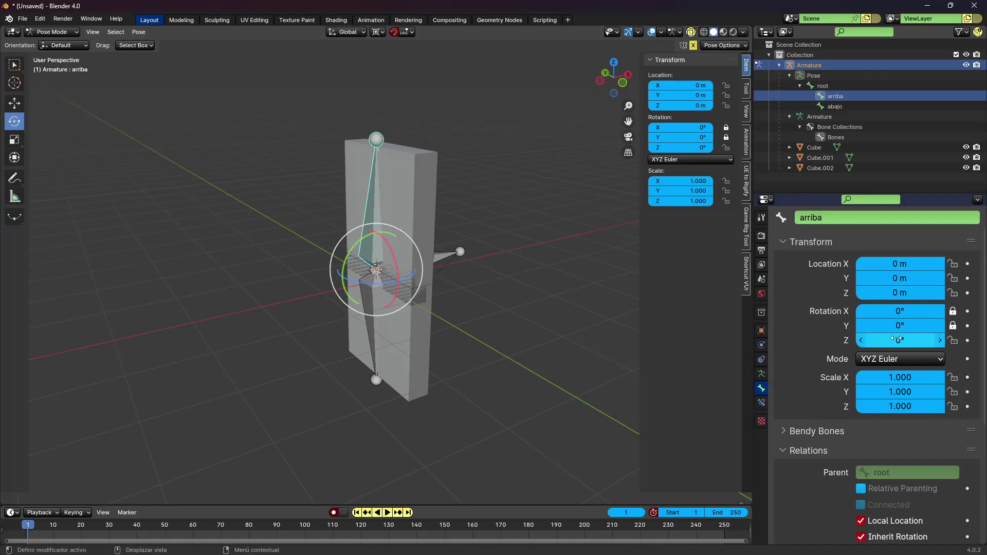
{"action": "mouse_move", "coordinate": [341, 265]}
{"action": "left_mouse_down"}
{"action": "mouse_move", "coordinate": [406, 252]}
{"action": "mouse_move", "coordinate": [355, 196]}
{"action": "left_mouse_up"}
{"action": "key", "text": "Escape"}
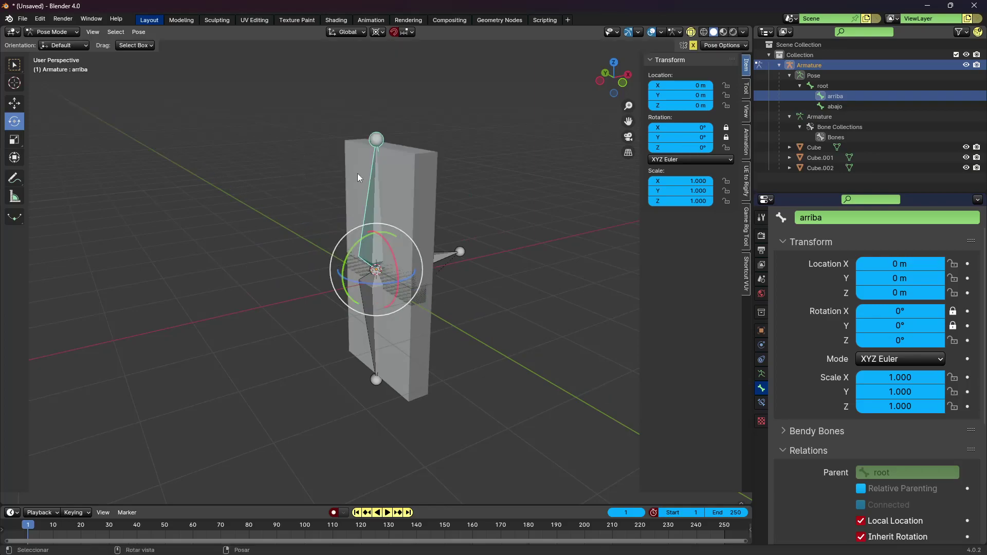
Step: Set the transform orientation back to Normal and reselect the arriba bone
{"action": "left_click", "coordinate": [356, 35]}
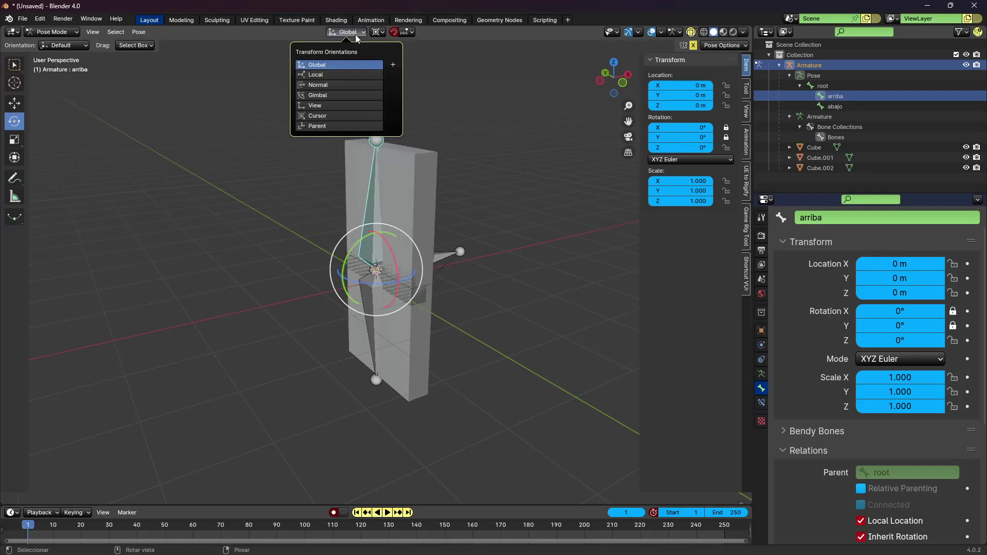
{"action": "left_click", "coordinate": [332, 85]}
{"action": "left_click", "coordinate": [377, 328]}
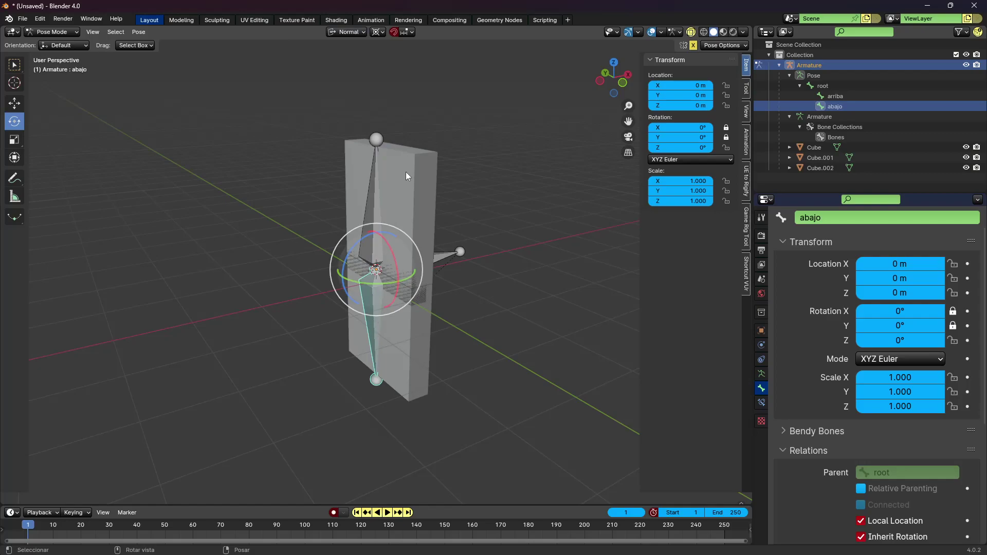
{"action": "left_click", "coordinate": [369, 197]}
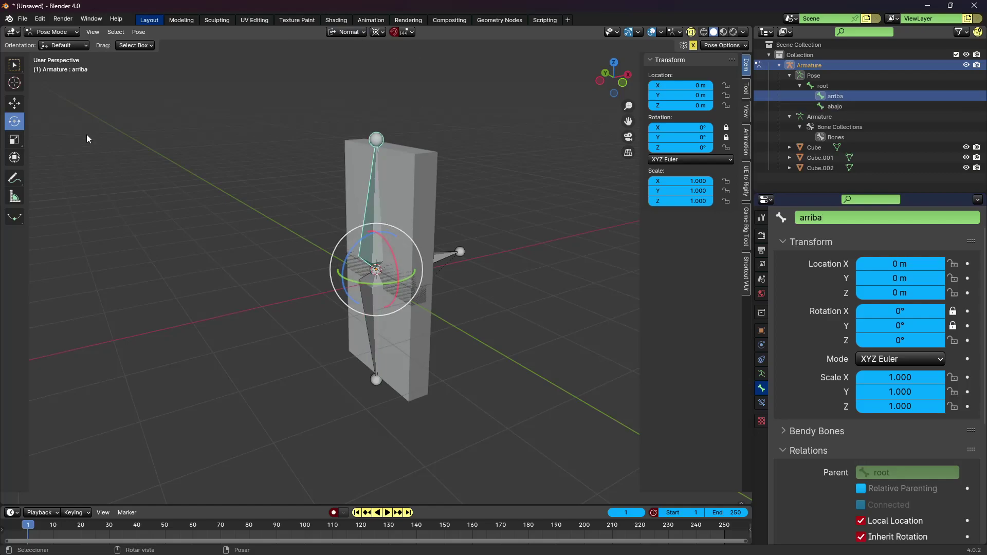
{"action": "left_click", "coordinate": [347, 32]}
Step: Cancel a trial rotation of arriba and switch to the front orthographic view
{"action": "left_click_drag", "start_coordinate": [359, 245], "coordinate": [485, 273]}
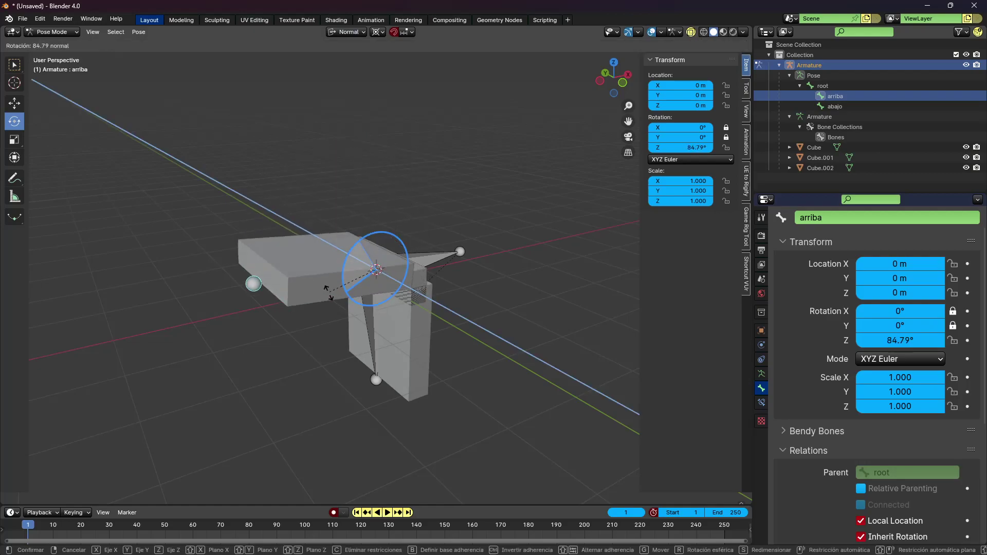
{"action": "key", "text": "Escape"}
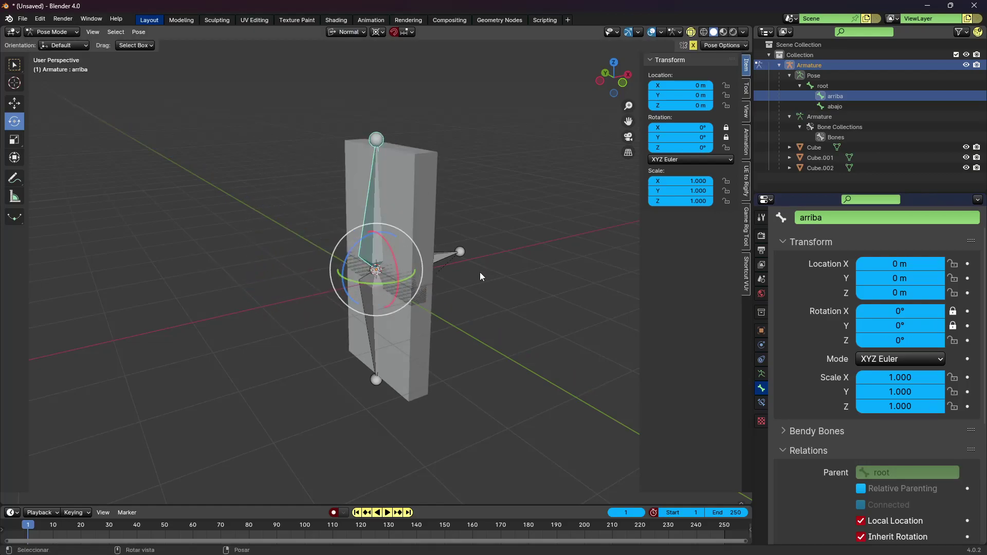
{"action": "key", "text": "KP_1"}
{"action": "scroll", "coordinate": [483, 275], "scroll_direction": "up", "scroll_amount": 4}
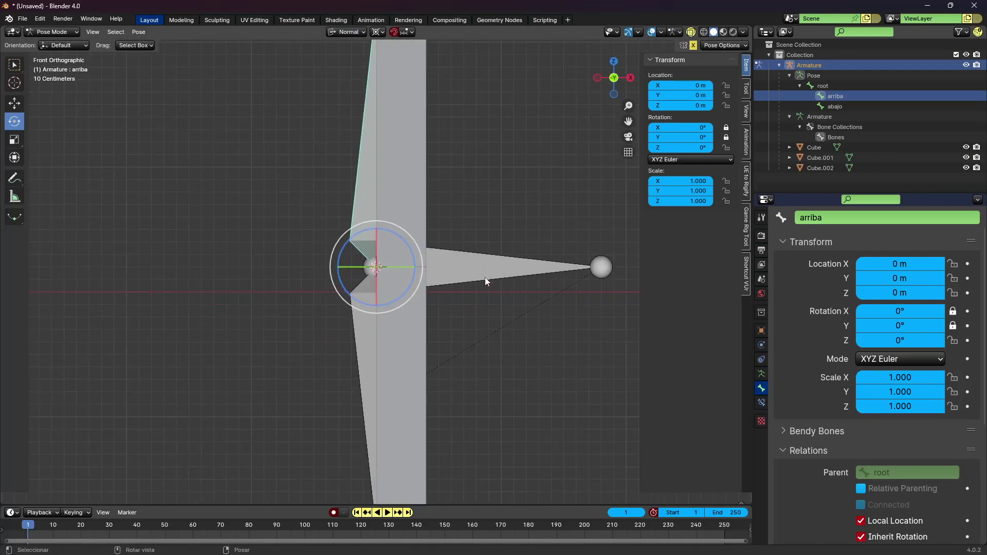
{"action": "scroll", "coordinate": [517, 289], "scroll_direction": "up", "scroll_amount": 1}
{"action": "scroll", "coordinate": [515, 290], "scroll_direction": "down", "scroll_amount": 3}
Step: Rotate arriba in front view and enter its Z rotation in Bone Properties
{"action": "key", "text": "r"}
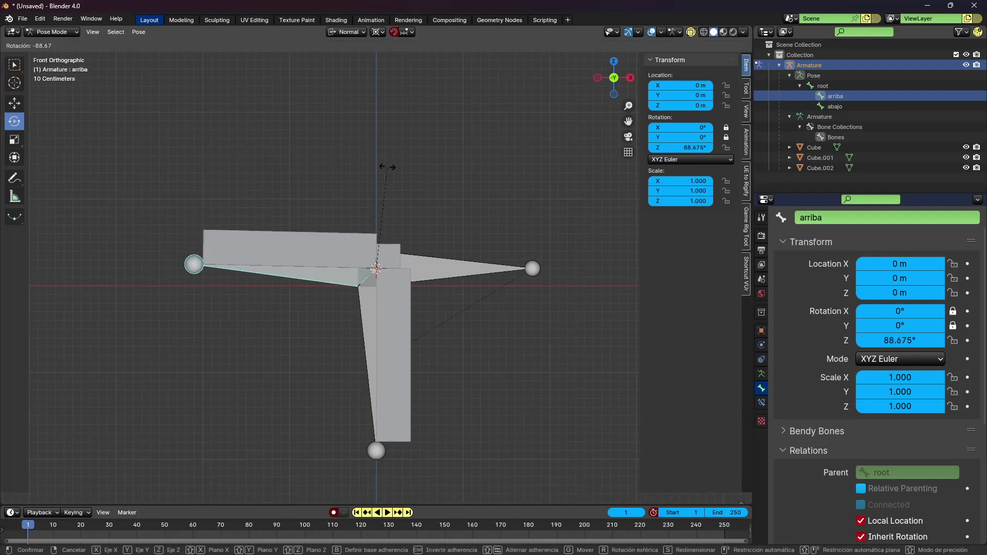
{"action": "left_click", "coordinate": [381, 170]}
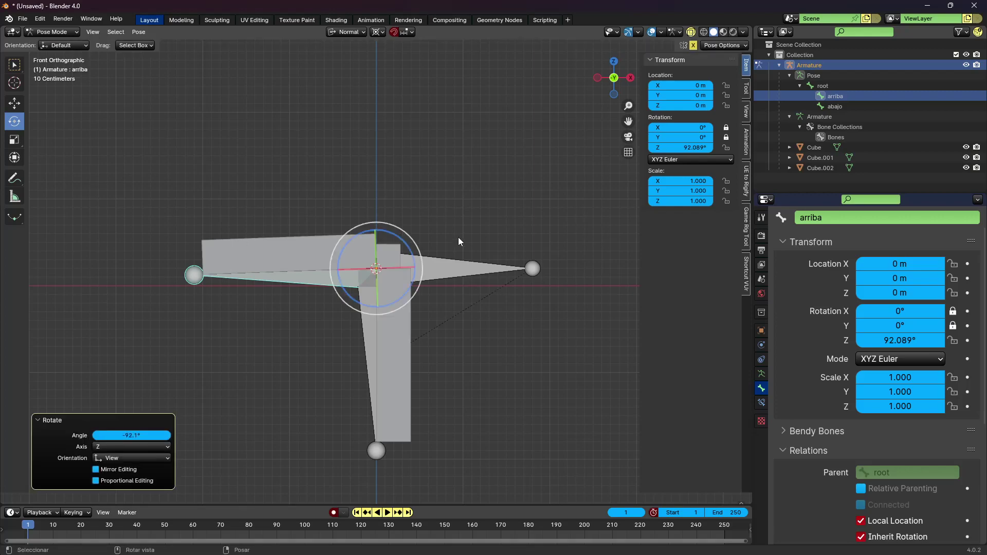
{"action": "mouse_move", "coordinate": [458, 236]}
{"action": "middle_mouse_down"}
{"action": "mouse_move", "coordinate": [425, 258]}
{"action": "mouse_move", "coordinate": [453, 254]}
{"action": "middle_mouse_up"}
{"action": "left_click", "coordinate": [902, 341]}
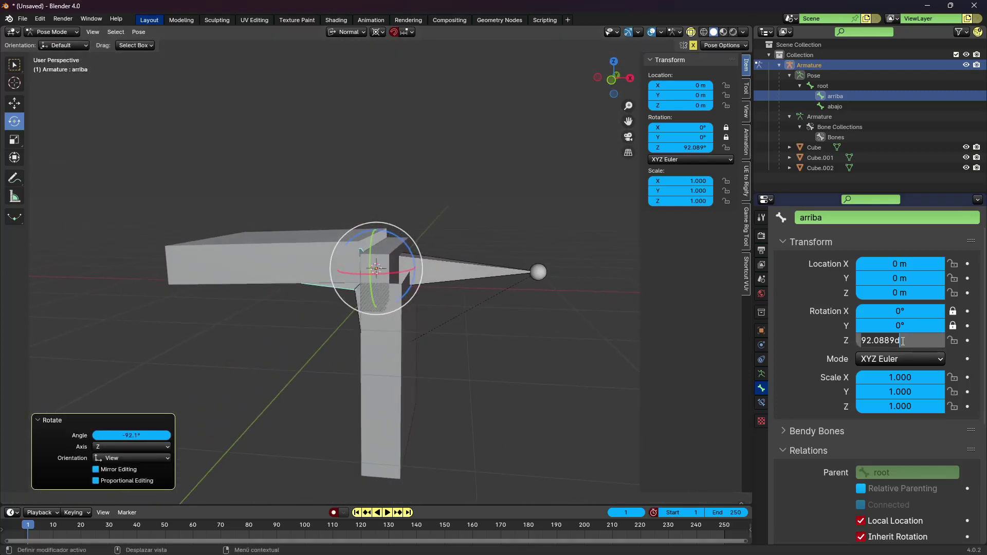
{"action": "type", "text": "90"}
{"action": "key", "text": "Return"}
Step: Set abajo's Z rotation to 45° so the halves form a V, then bring up the razr video
{"action": "left_click", "coordinate": [393, 335]}
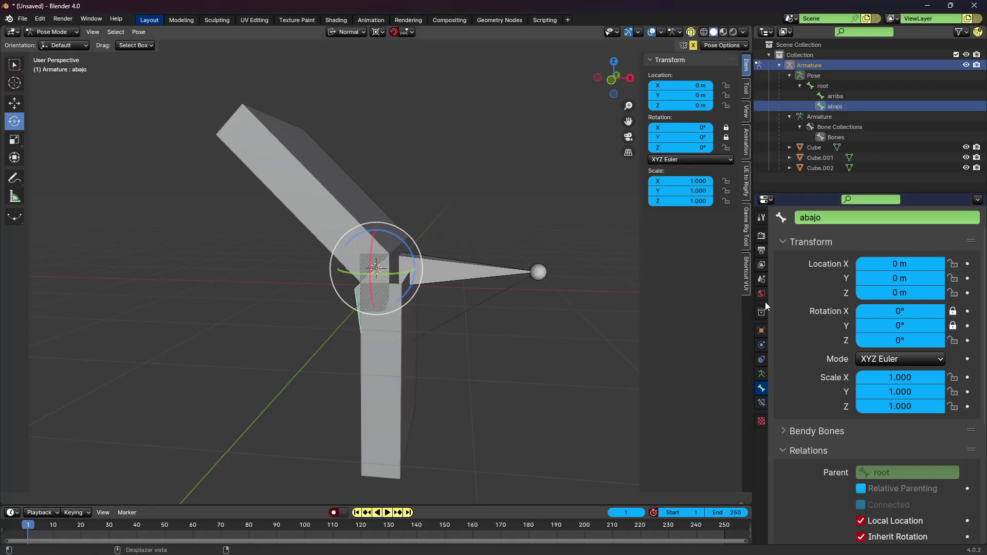
{"action": "left_click", "coordinate": [892, 341]}
{"action": "type", "text": "0d"}
{"action": "key", "text": "BackSpace"}
{"action": "key", "text": "BackSpace"}
{"action": "type", "text": "45"}
{"action": "key", "text": "Return"}
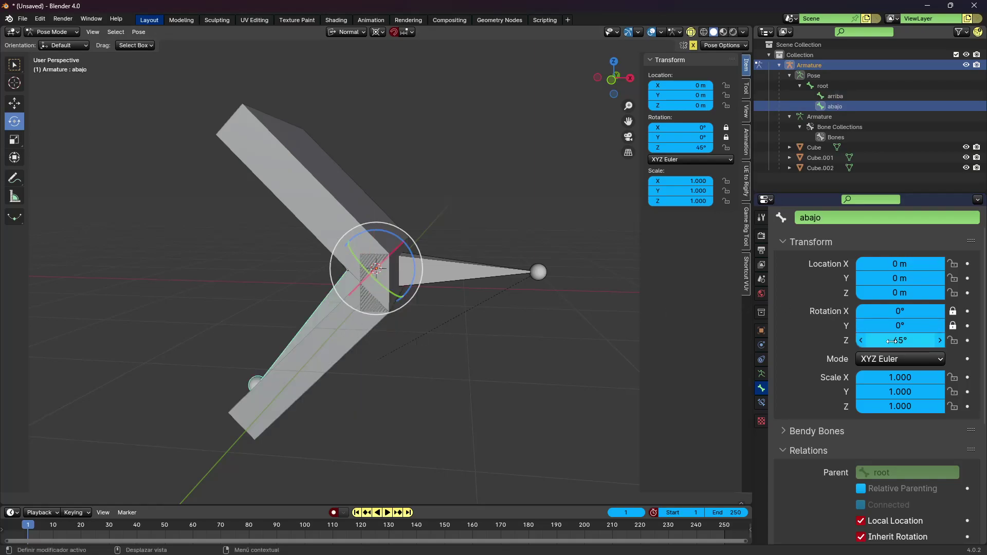
{"action": "mouse_move", "coordinate": [719, 313]}
{"action": "middle_mouse_down"}
{"action": "mouse_move", "coordinate": [504, 199]}
{"action": "mouse_move", "coordinate": [378, 251]}
{"action": "mouse_move", "coordinate": [171, 274]}
{"action": "mouse_move", "coordinate": [256, 286]}
{"action": "middle_mouse_up"}
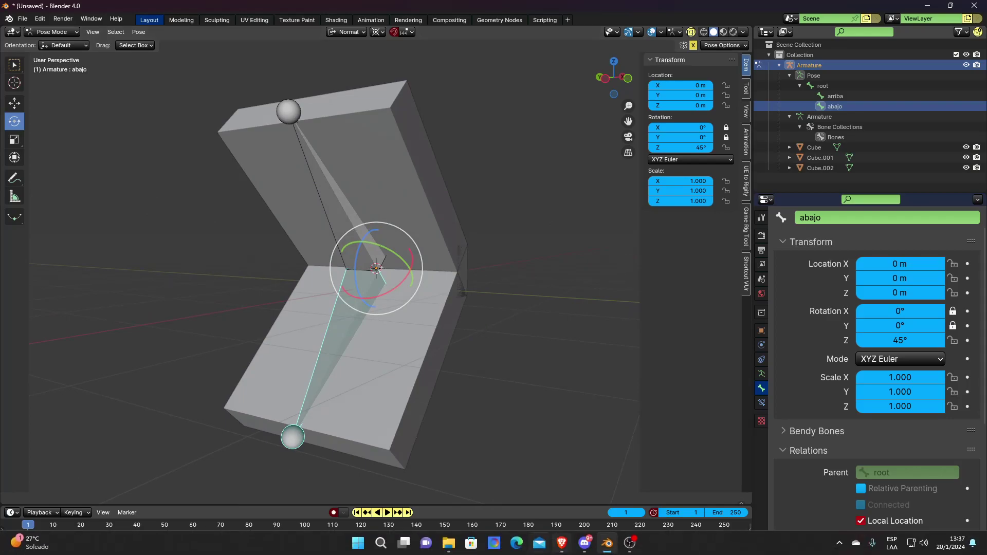
{"action": "mouse_move", "coordinate": [561, 543]}
{"action": "left_click", "coordinate": [538, 480]}
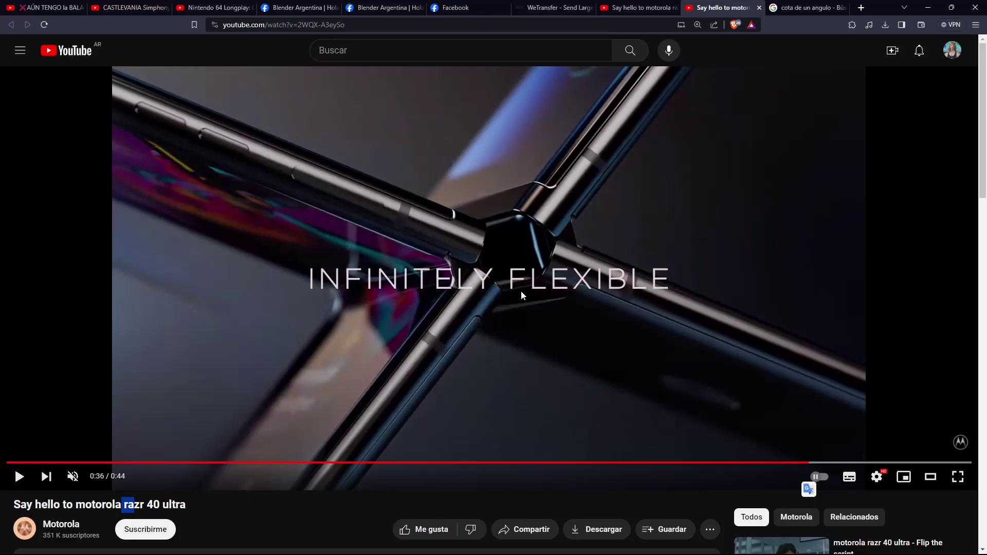
Step: Return to Blender and check abajo's XYZ Euler rotation mode list
{"action": "mouse_move", "coordinate": [606, 550]}
{"action": "left_click", "coordinate": [629, 491]}
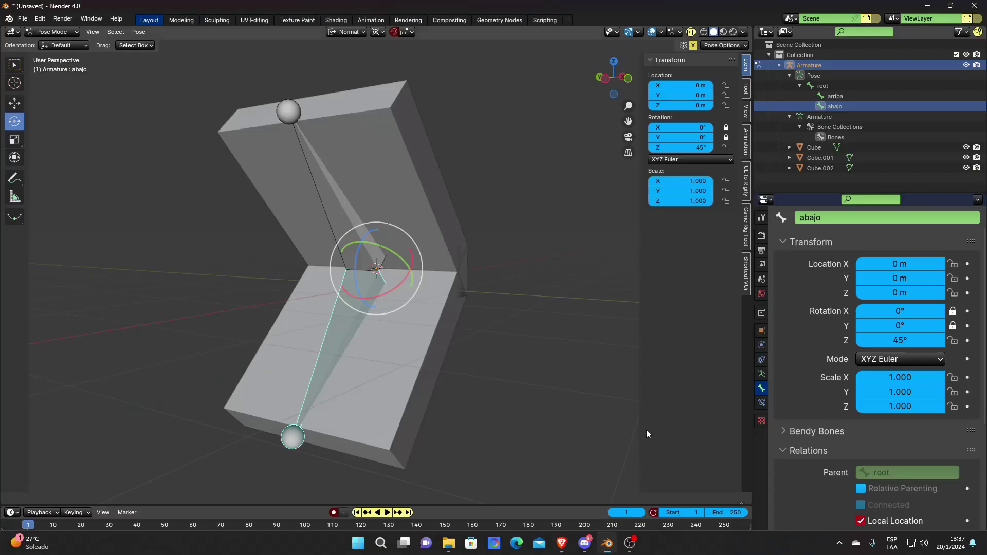
{"action": "left_click", "coordinate": [699, 162]}
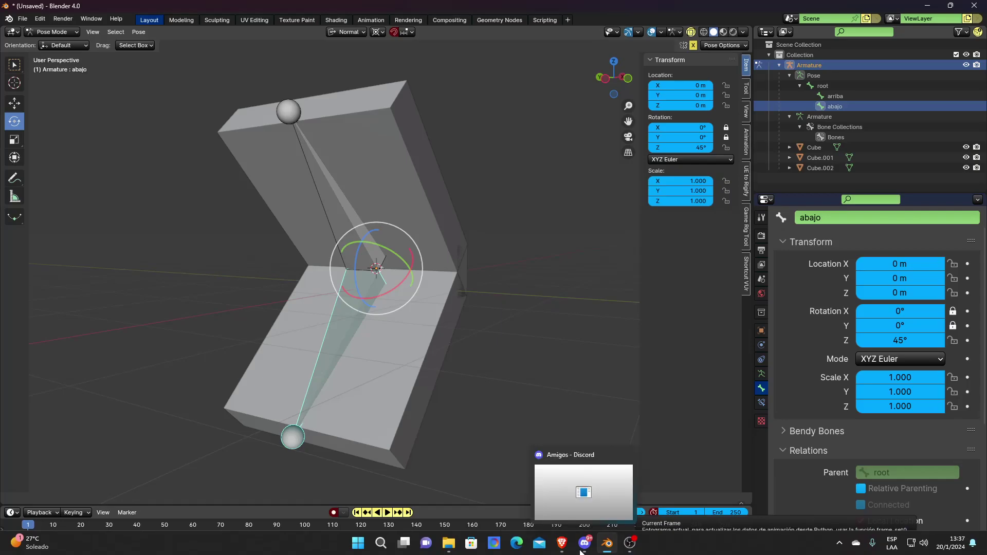
Step: Play the razr fold clip in Brave and pause it at 0:38
{"action": "left_click", "coordinate": [563, 547]}
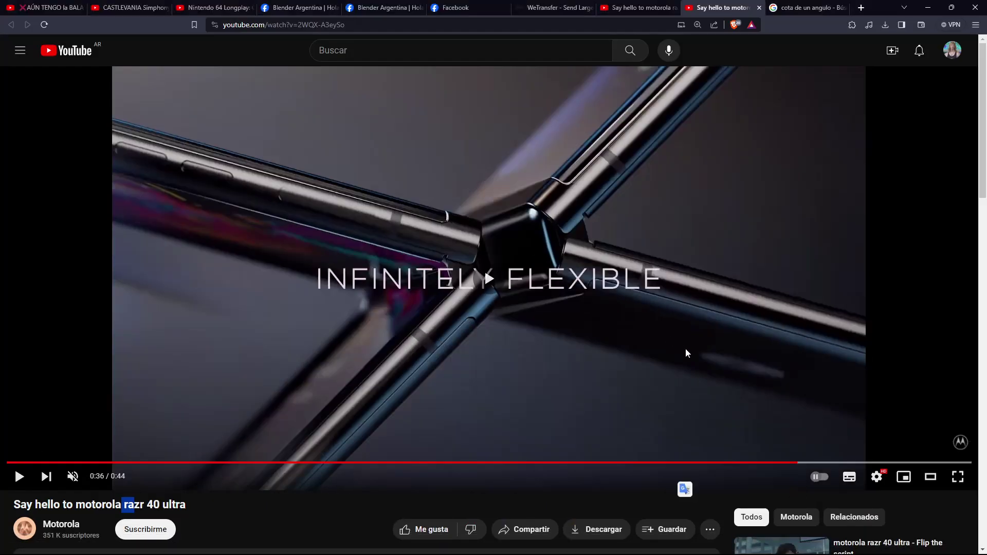
{"action": "left_click", "coordinate": [686, 348]}
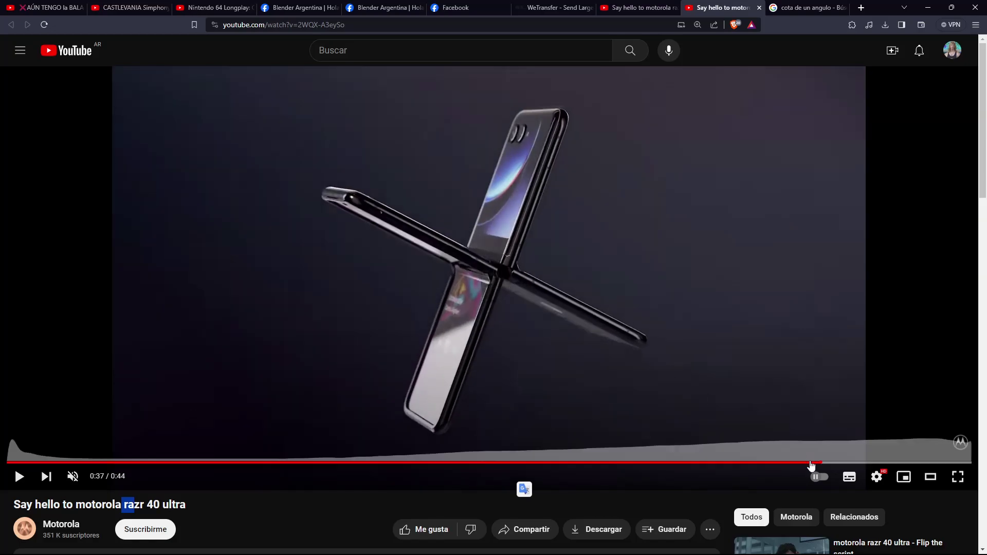
{"action": "left_click", "coordinate": [832, 419]}
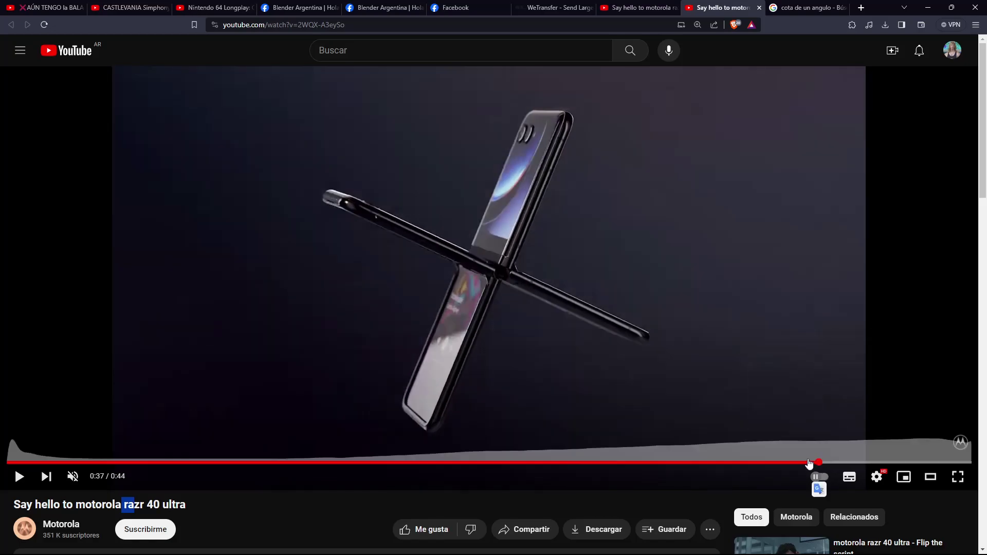
{"action": "left_click", "coordinate": [468, 291]}
{"action": "left_click", "coordinate": [569, 320]}
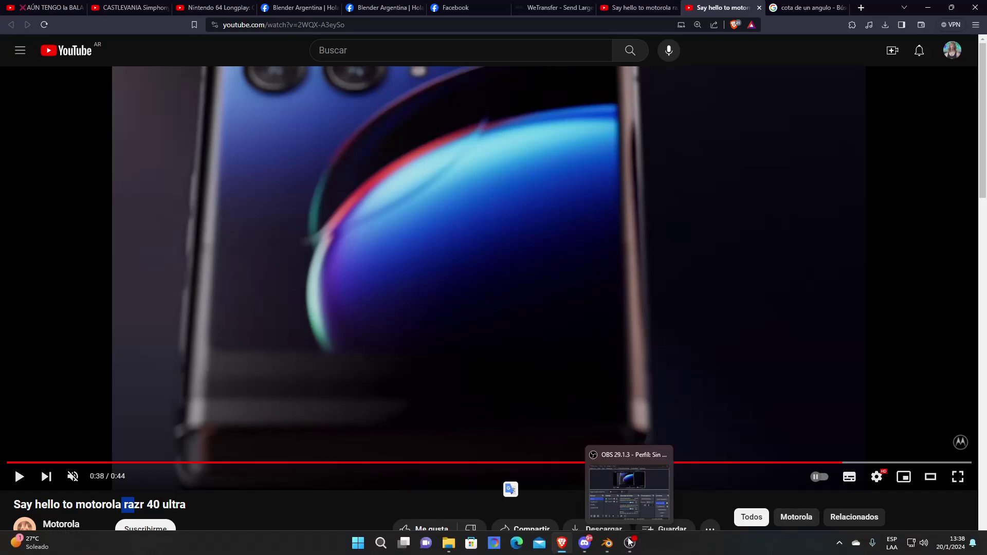
Step: Switch back to Blender and view the folded hinge pose from a new angle
{"action": "left_click", "coordinate": [605, 541]}
{"action": "key", "text": "r"}
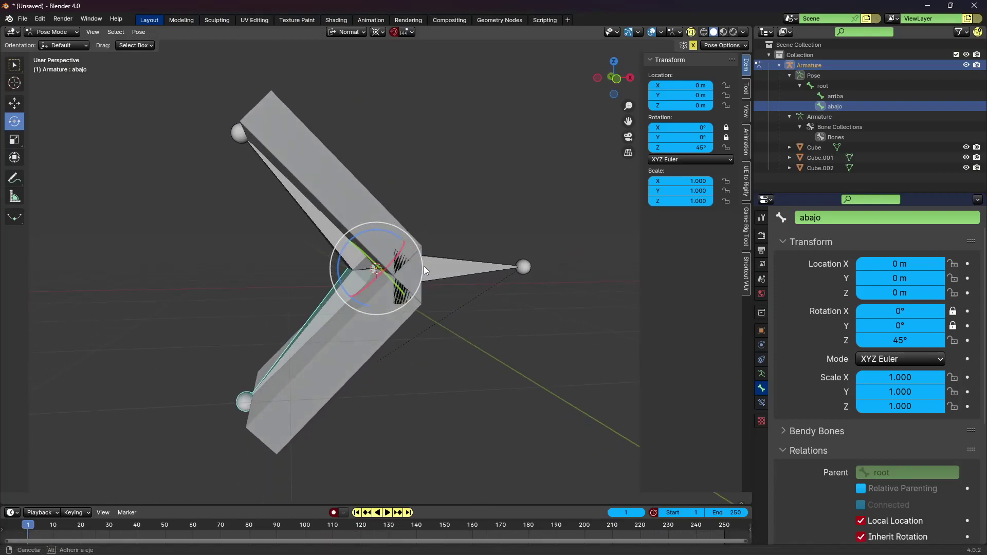
{"action": "left_click", "coordinate": [448, 270]}
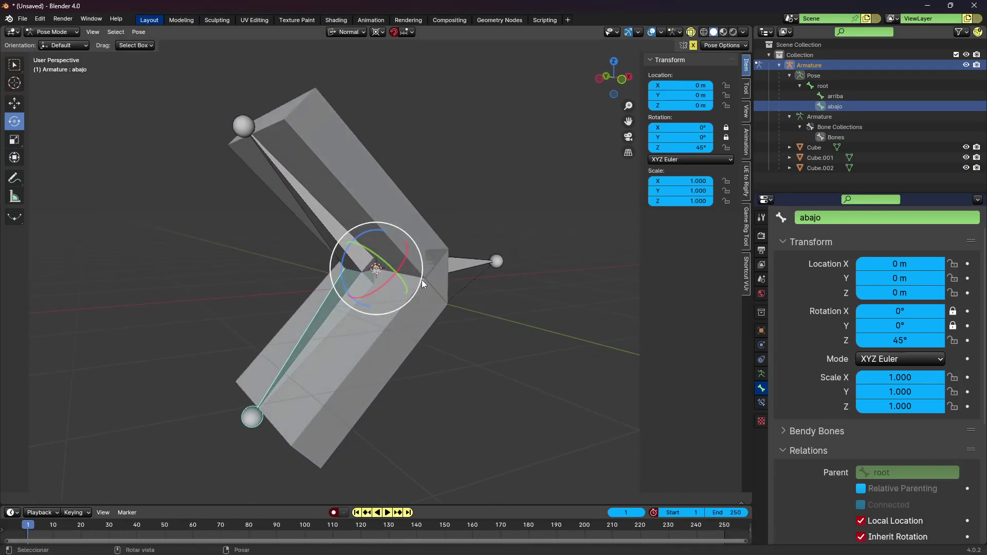